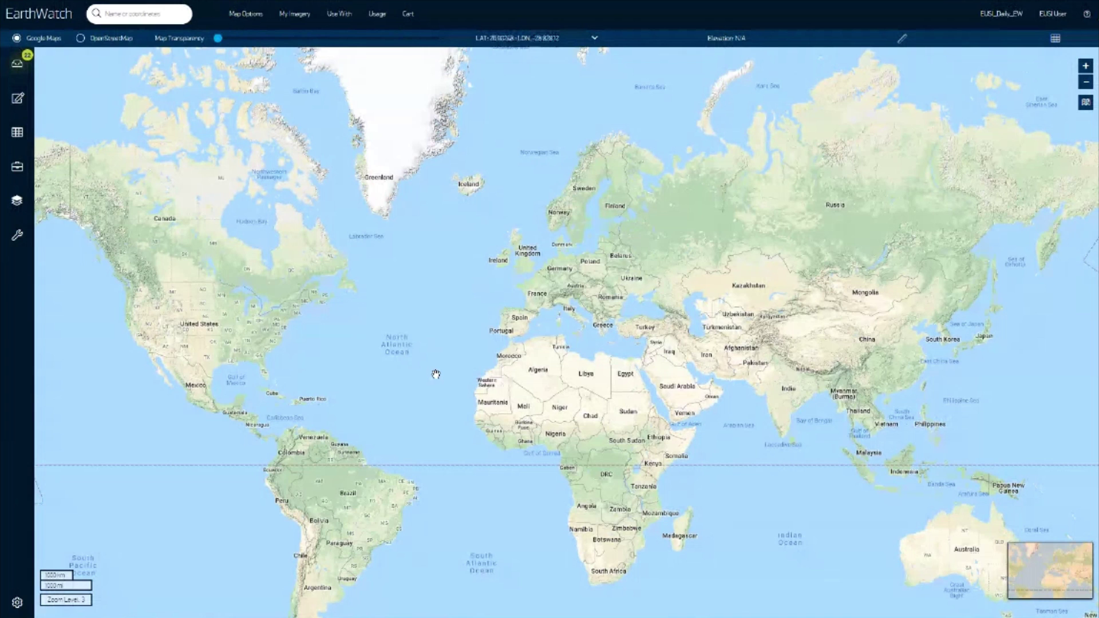
left_click(250, 16)
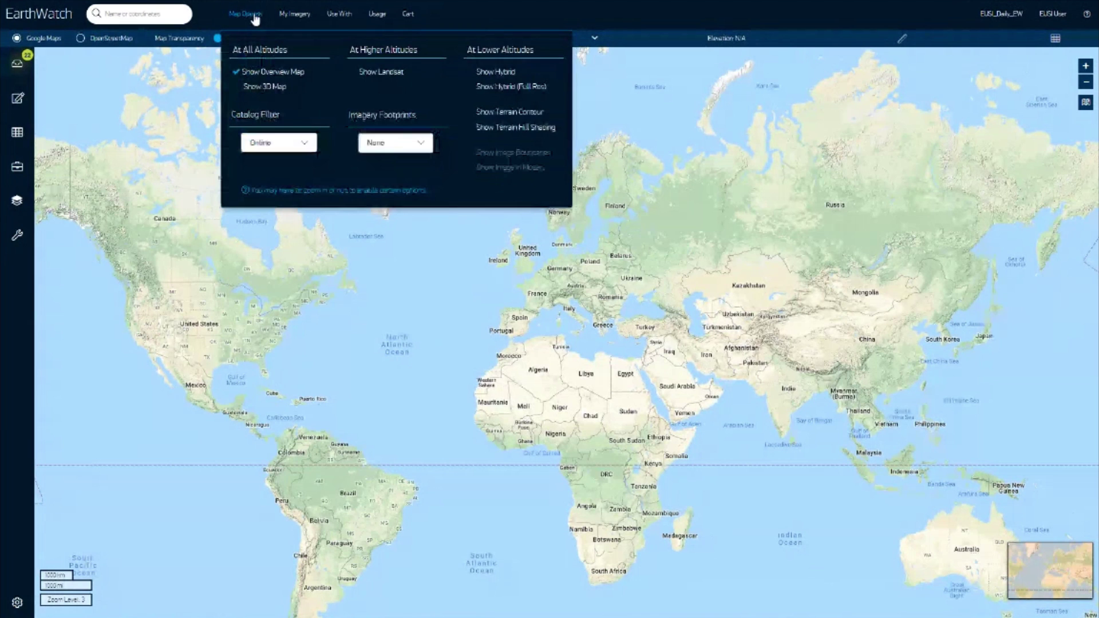
left_click(288, 17)
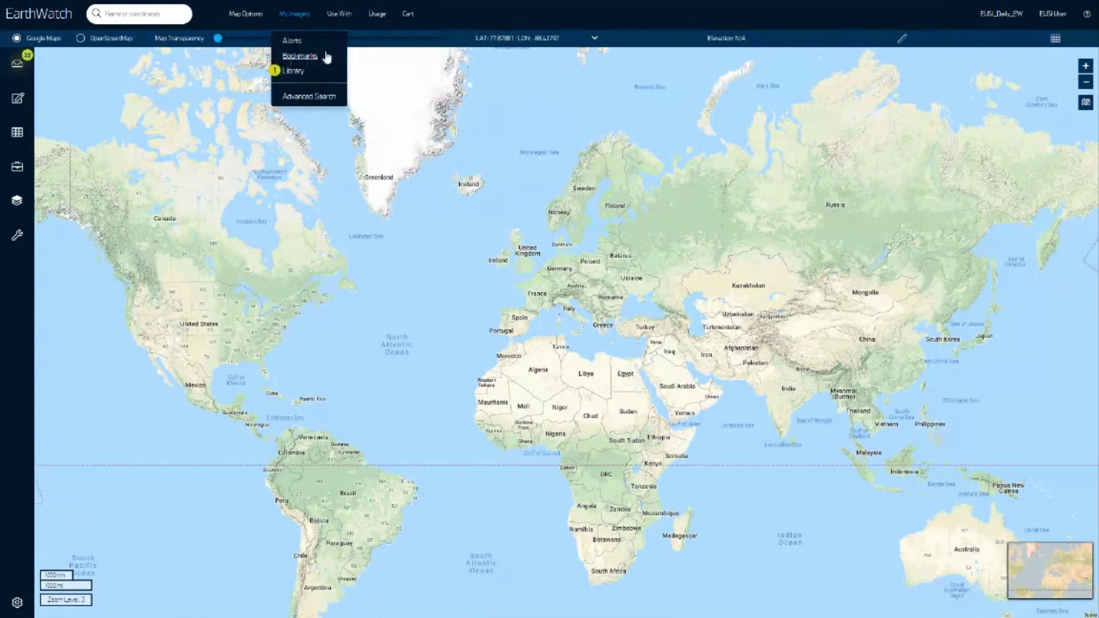
left_click(338, 16)
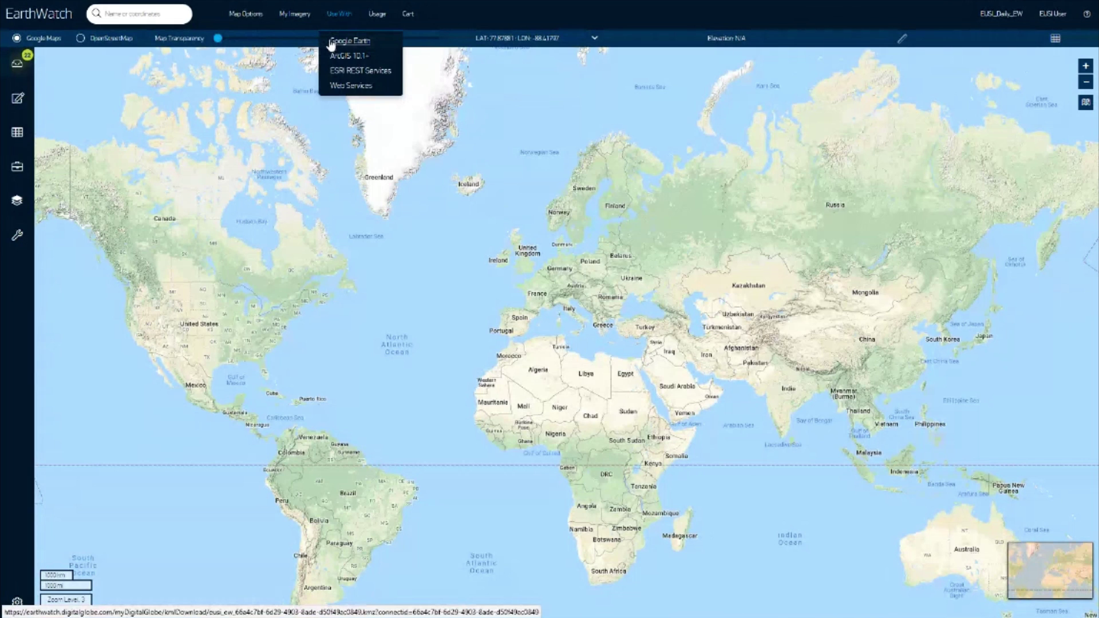
left_click(375, 17)
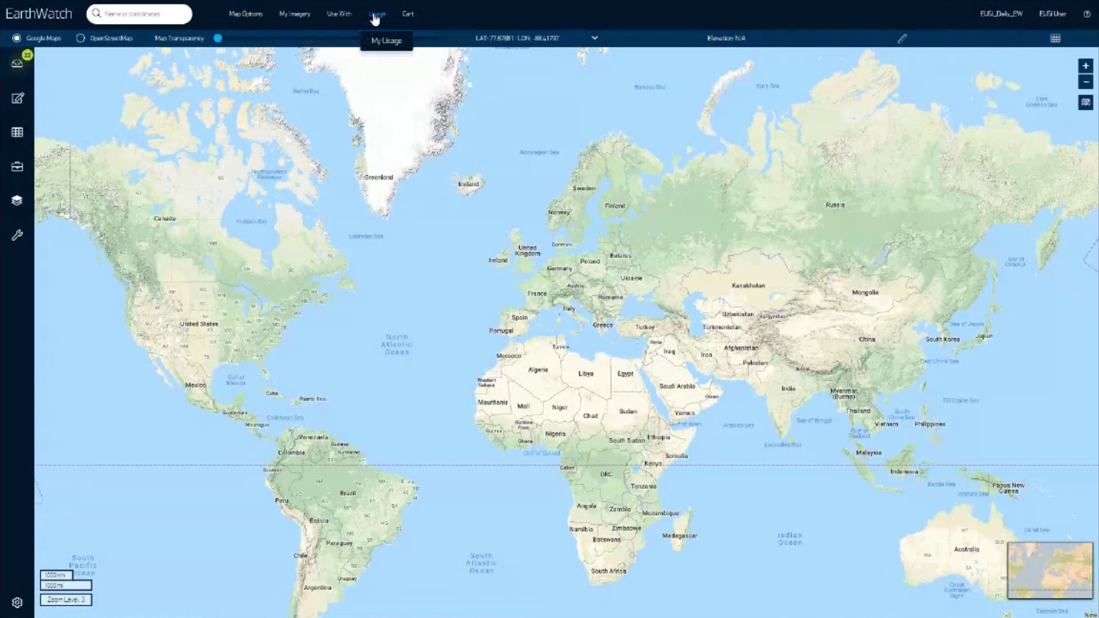
left_click(408, 19)
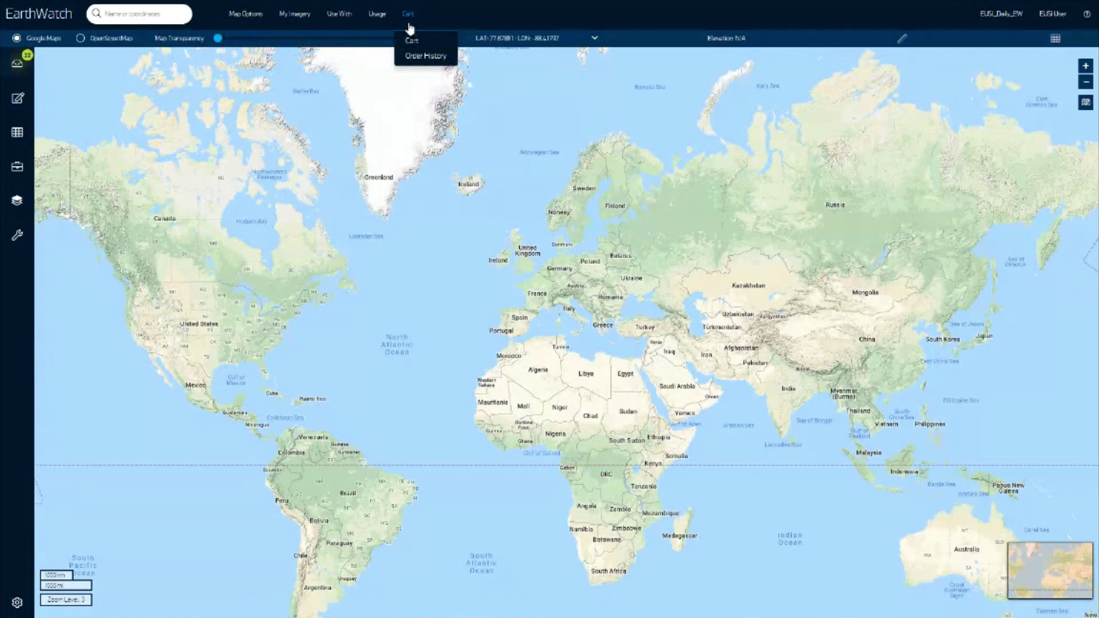
left_click(976, 30)
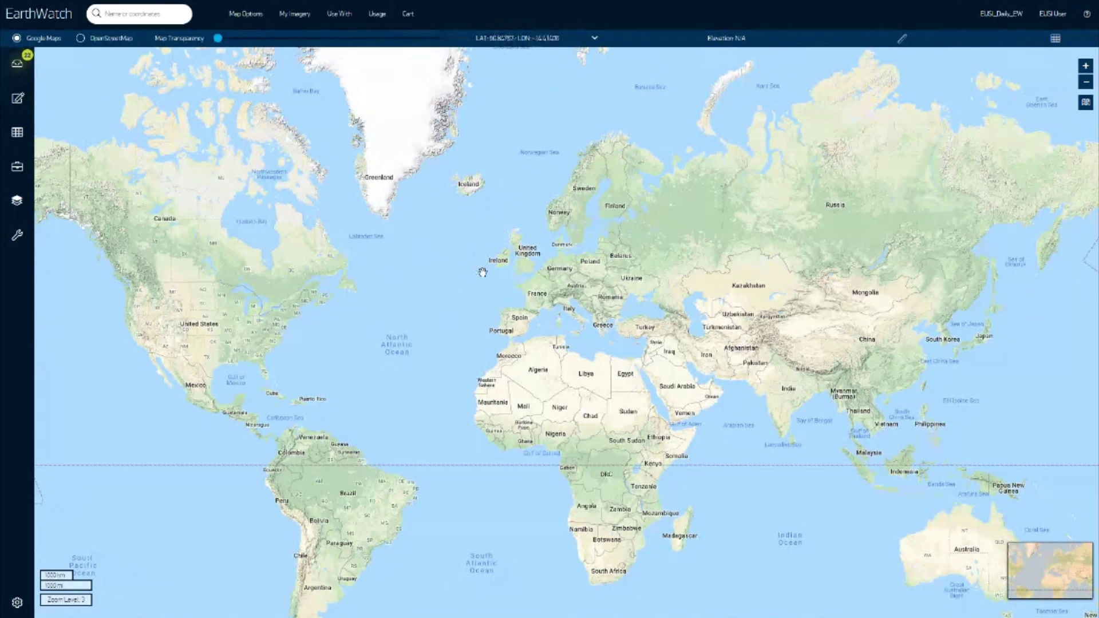
Step: Switch the base map to OpenStreetMap and turn on the Landsat imagery for higher altitudes
left_click(80, 39)
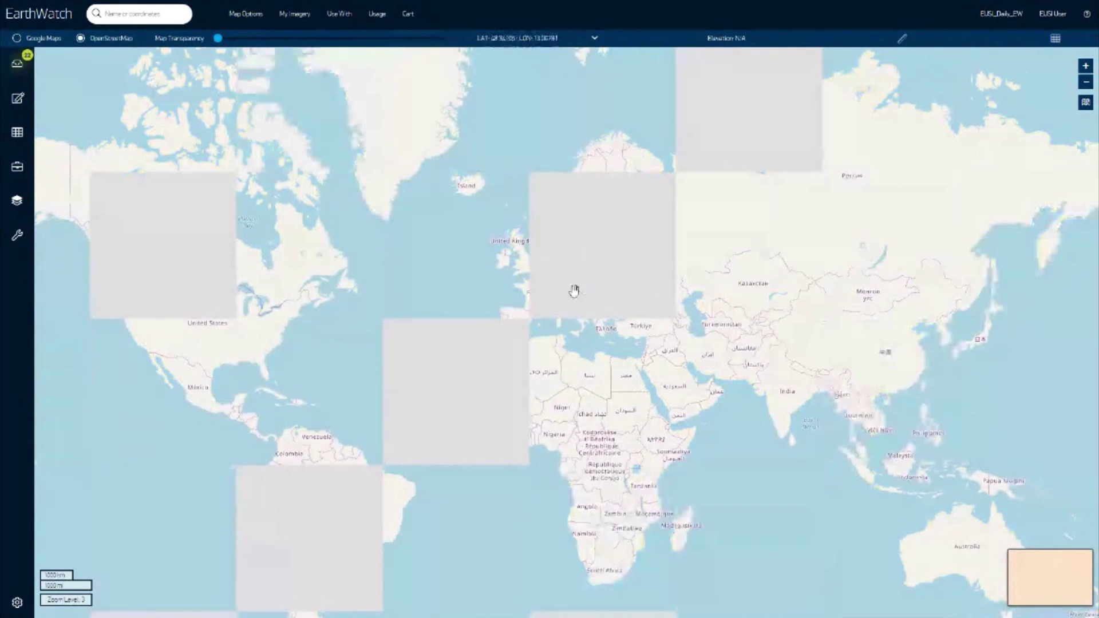
scroll(574, 291, "up", 1)
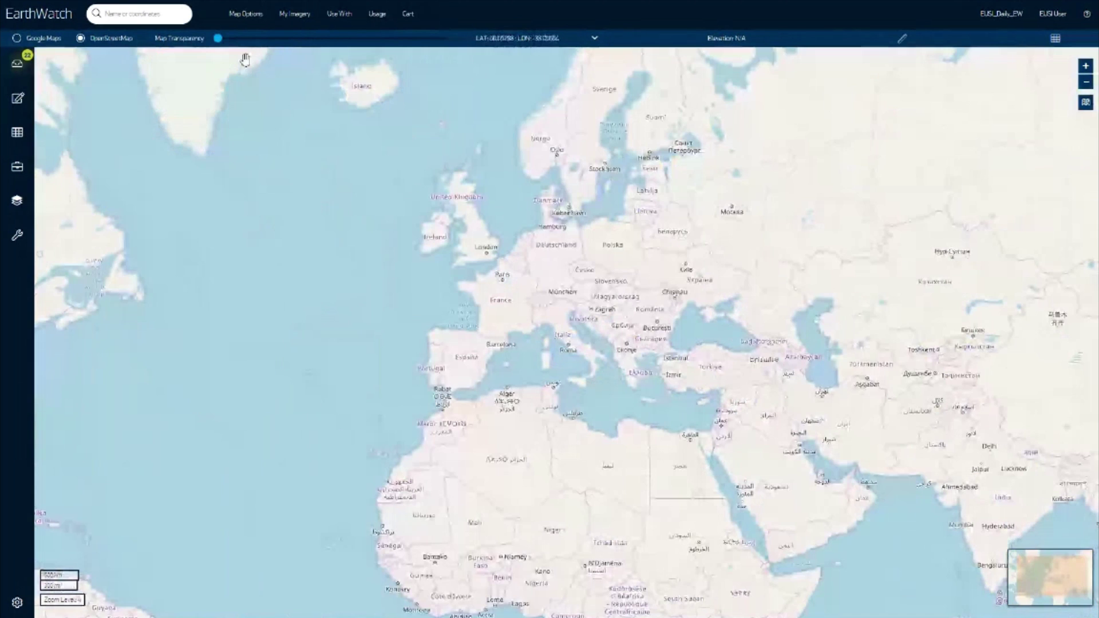
left_click(243, 17)
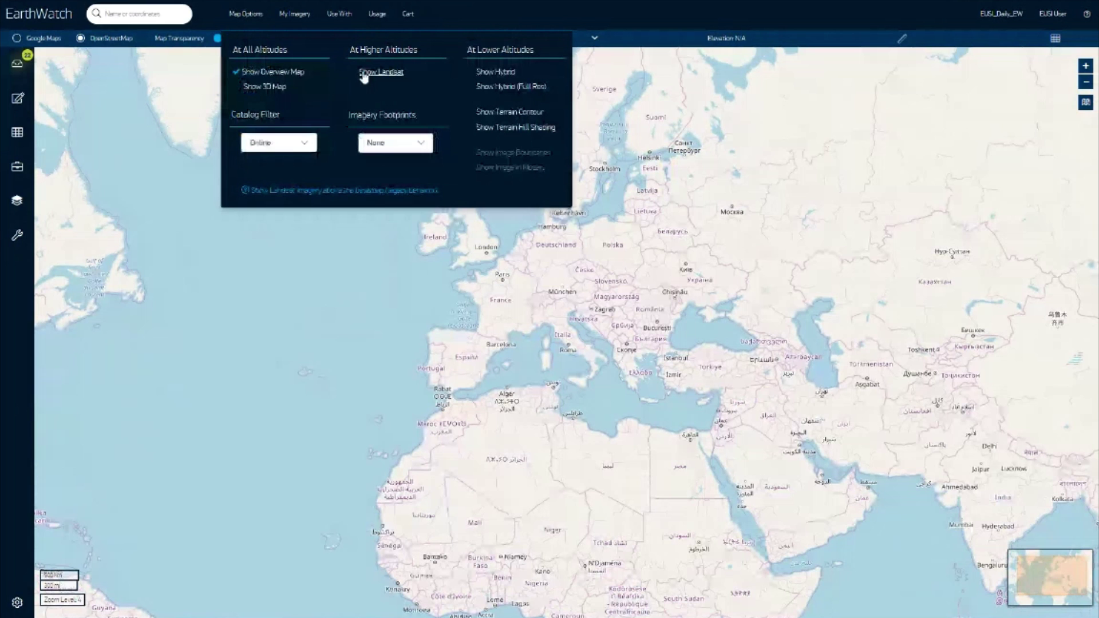
left_click(364, 74)
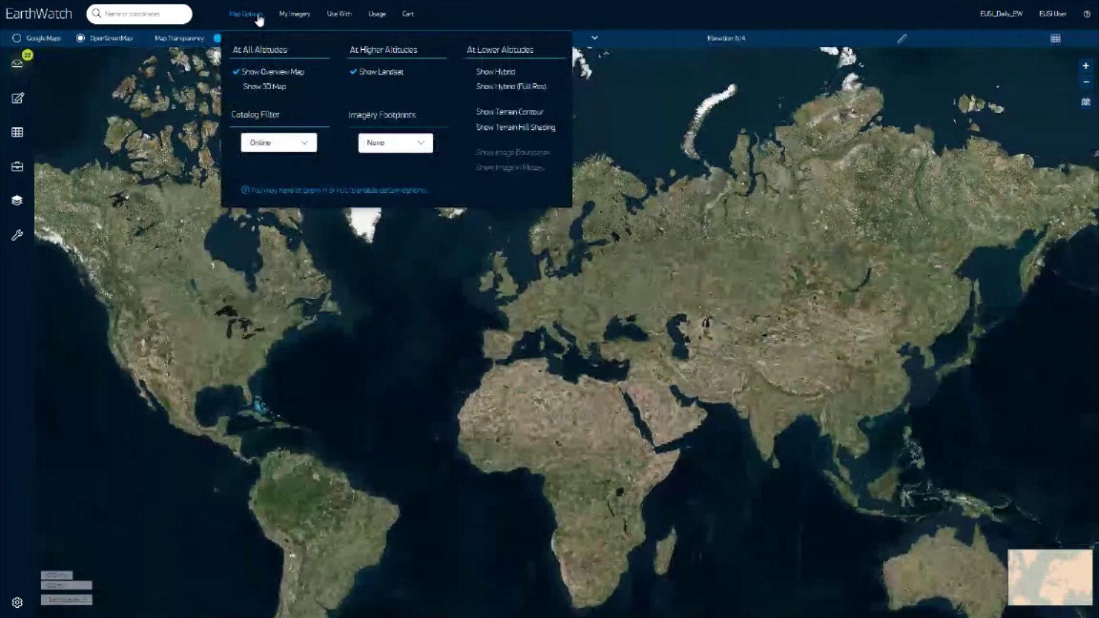
Step: Display the imagery footprints for the last 30 days on the world map
left_click(405, 150)
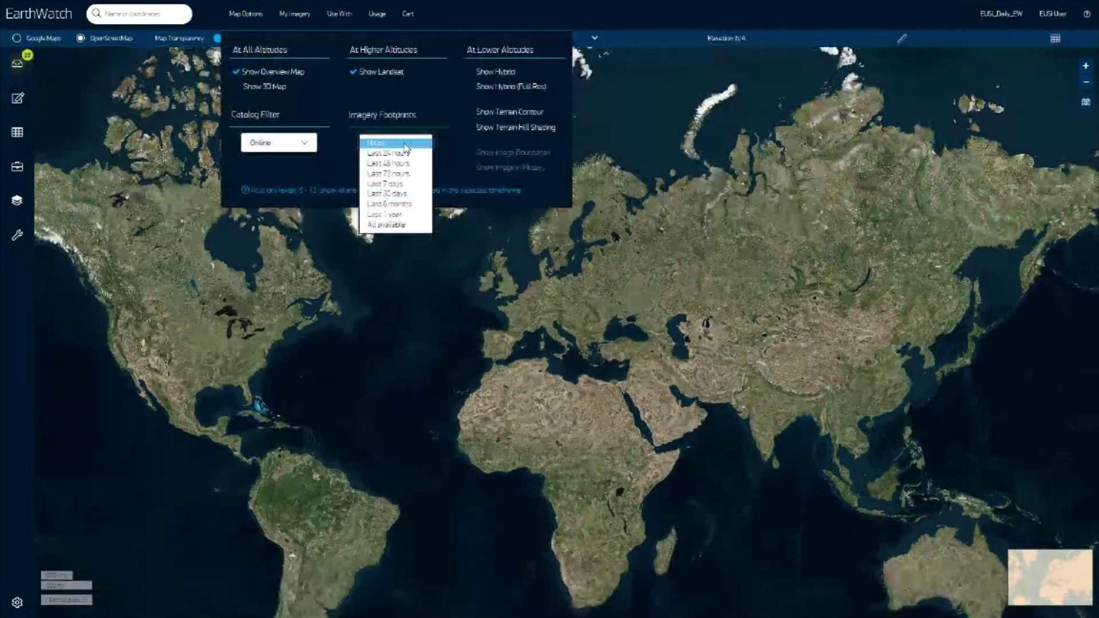
left_click(409, 194)
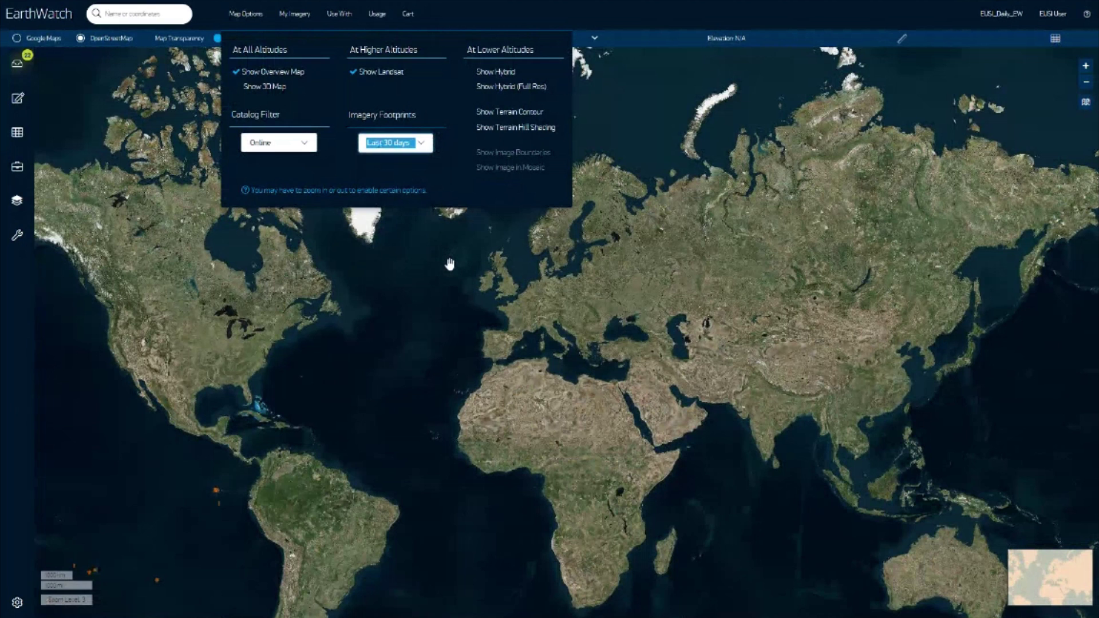
left_click(450, 264)
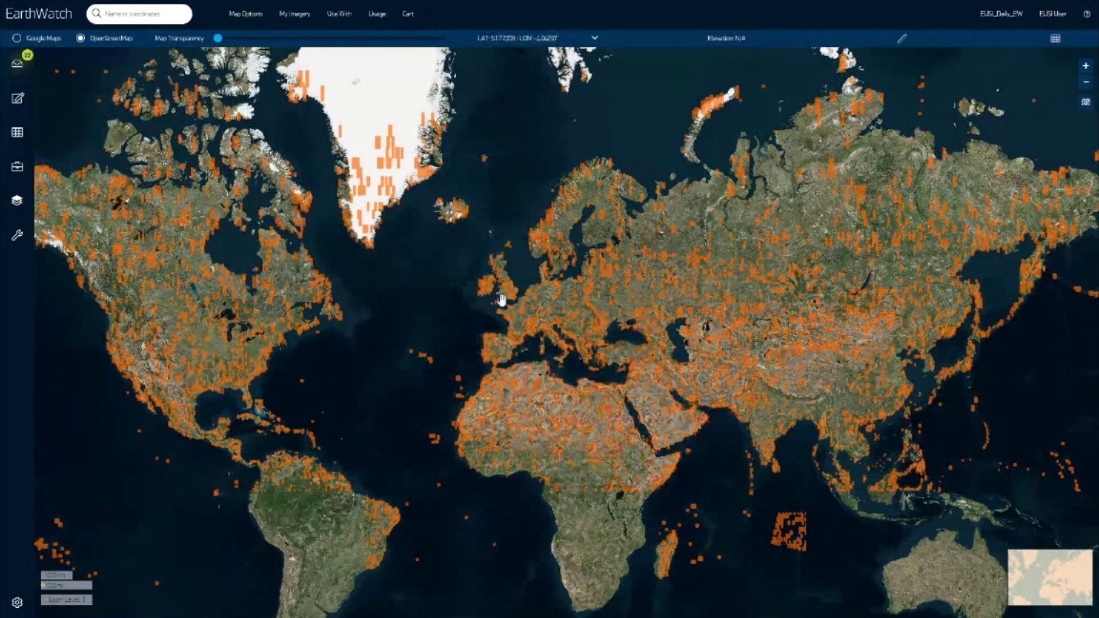
Step: Bring the oval Theresienwiese festival grounds in Munich into close view with the available satellite imagery
scroll(502, 300, "up", 3)
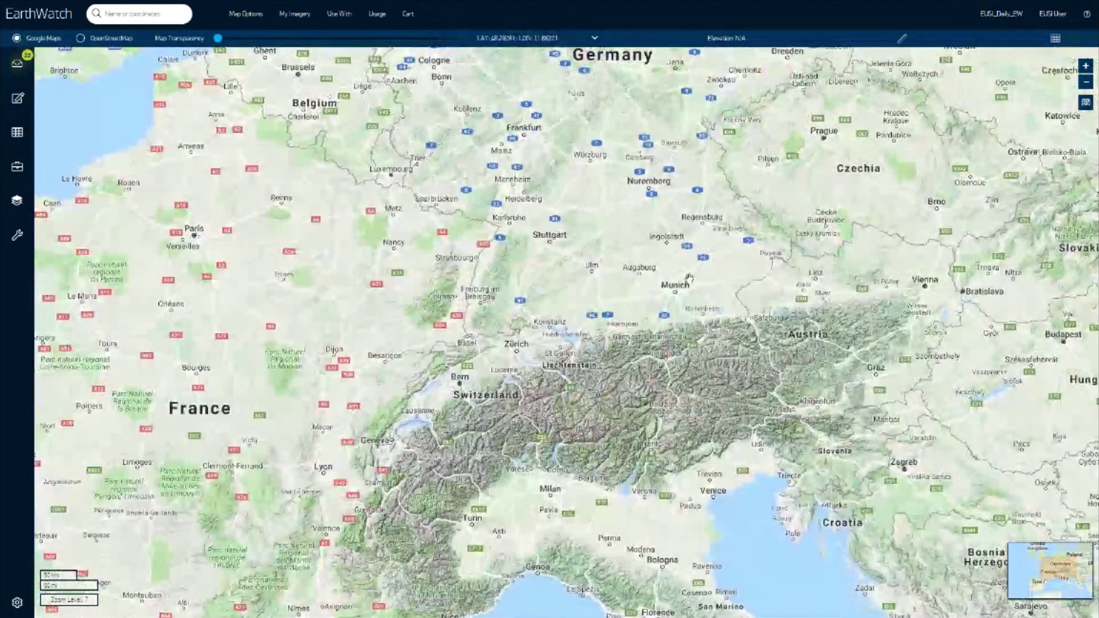
scroll(690, 279, "up", 1)
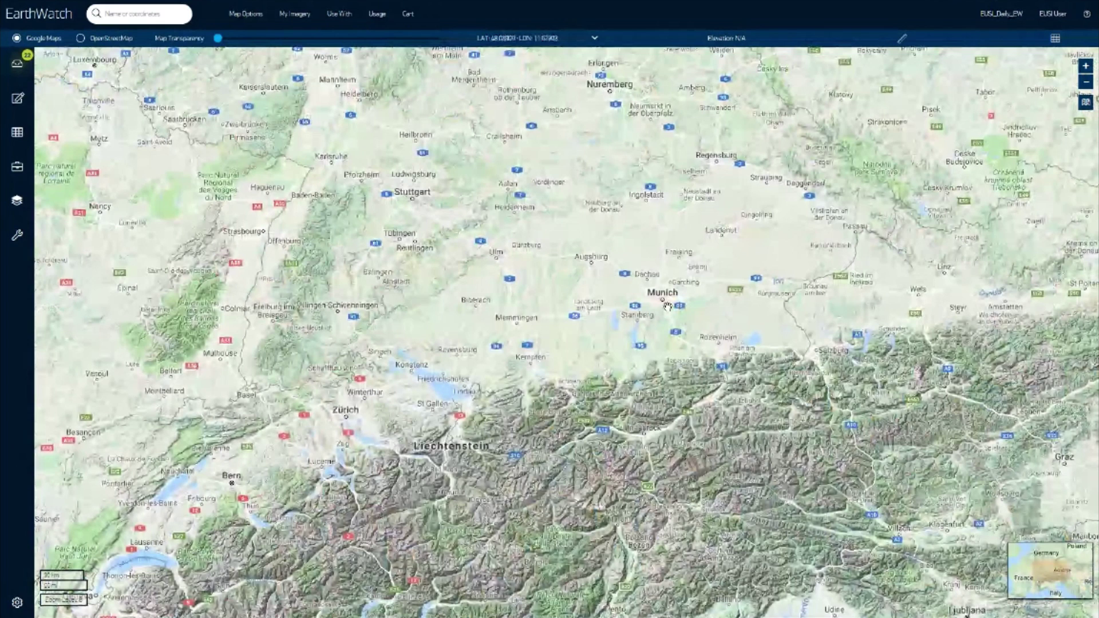
scroll(667, 307, "up", 3)
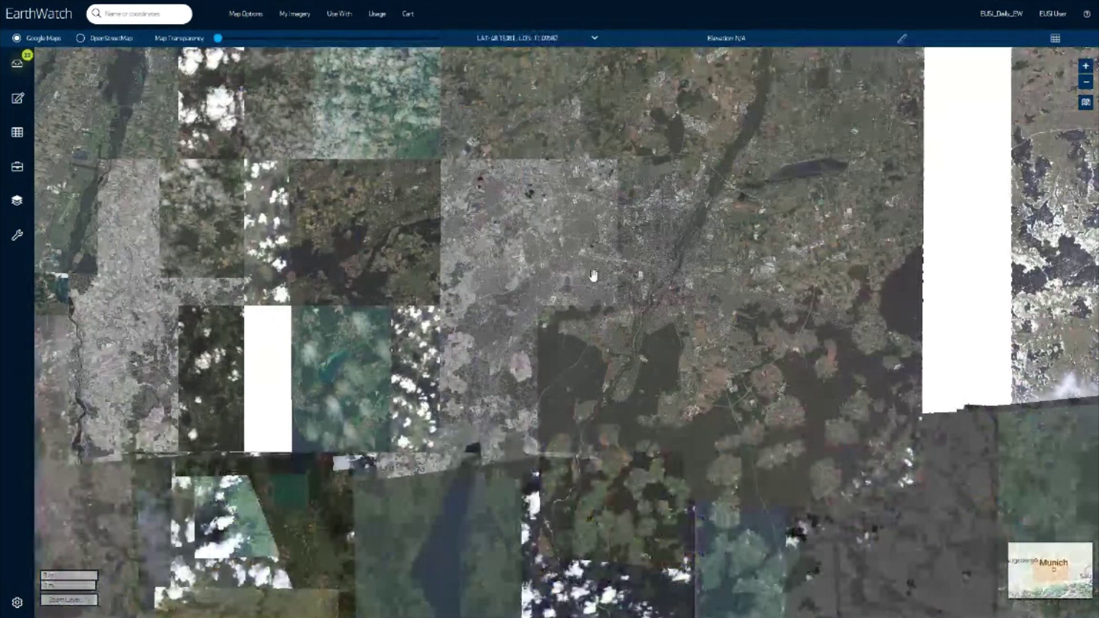
left_click_drag(594, 276, 601, 338)
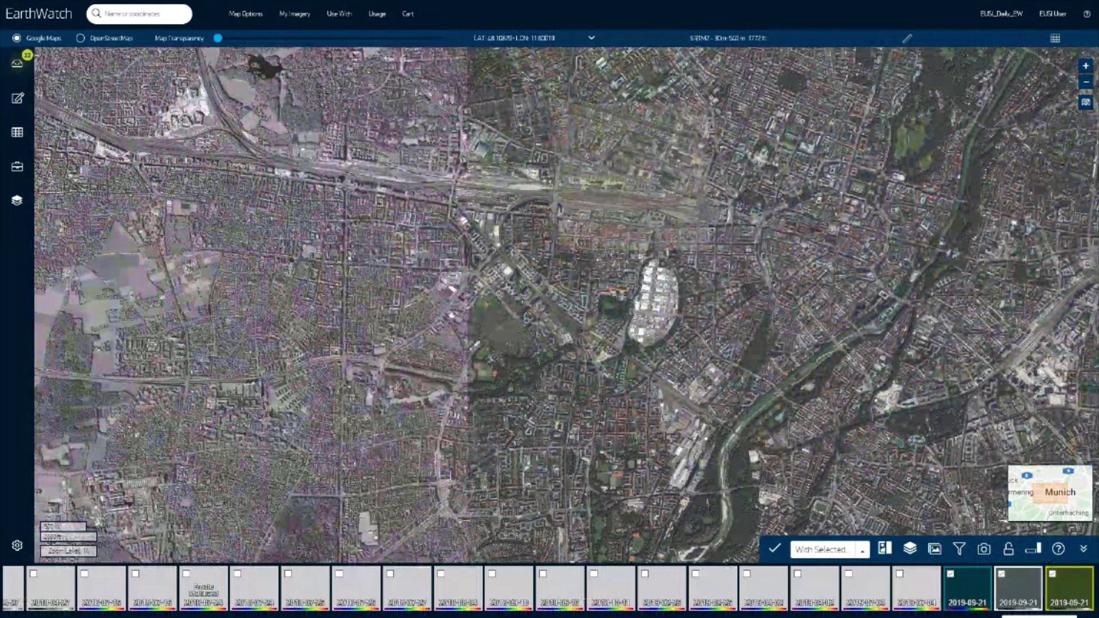
scroll(665, 309, "up", 2)
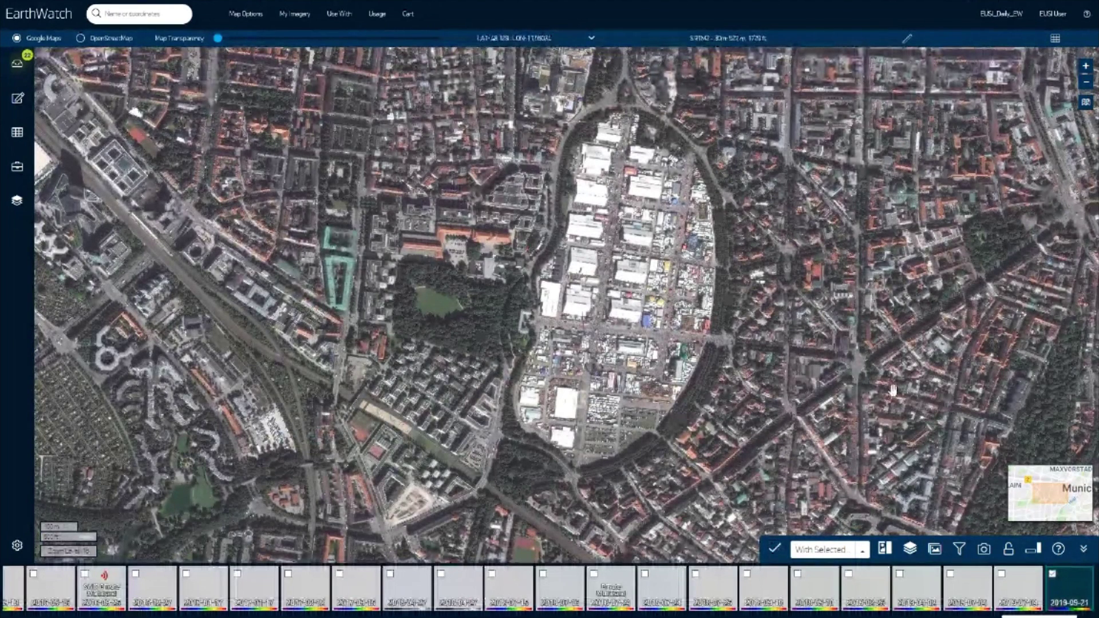
Step: Overlay the 2018-09-10, 2018-07-25 and 2018-07-24 images on the festival grounds for comparison, and return to the 2019-09-21 image
left_click(1074, 591)
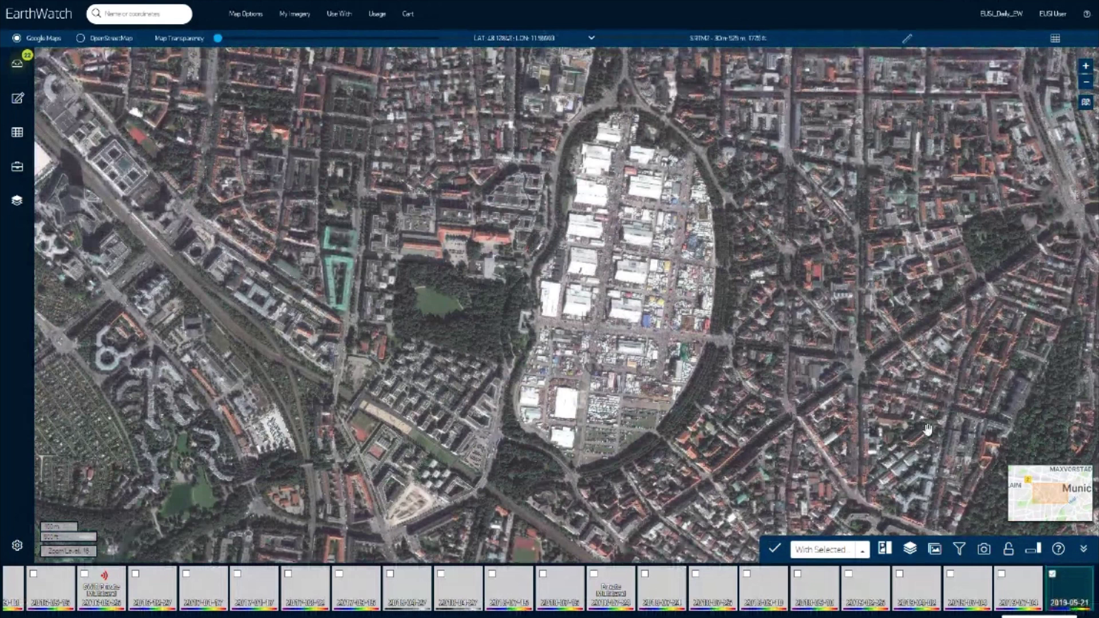
left_click(747, 576)
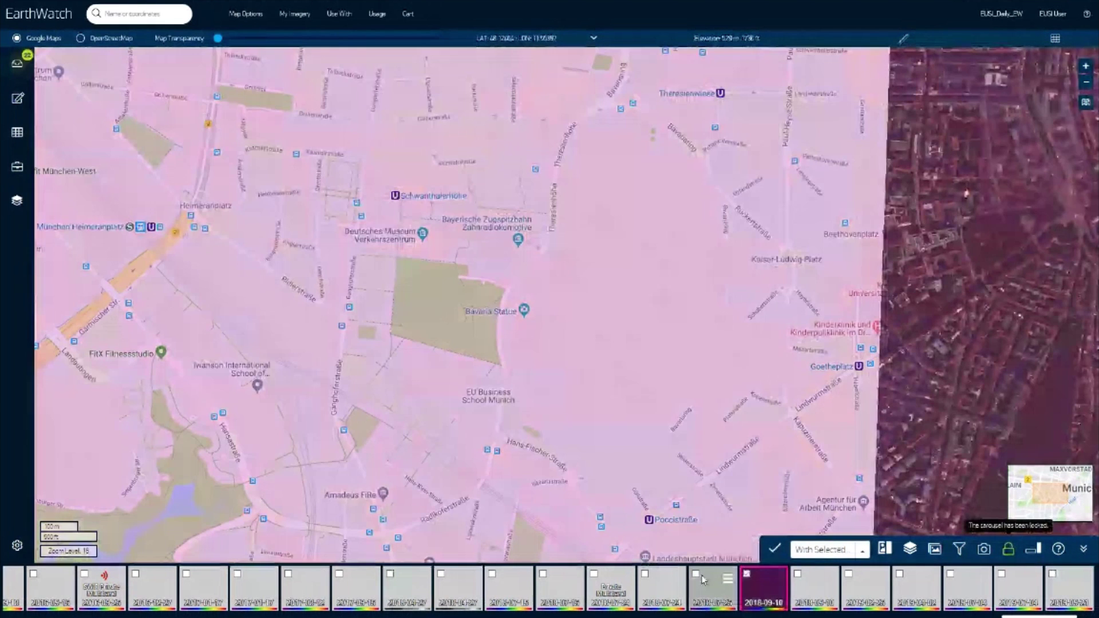
left_click(696, 575)
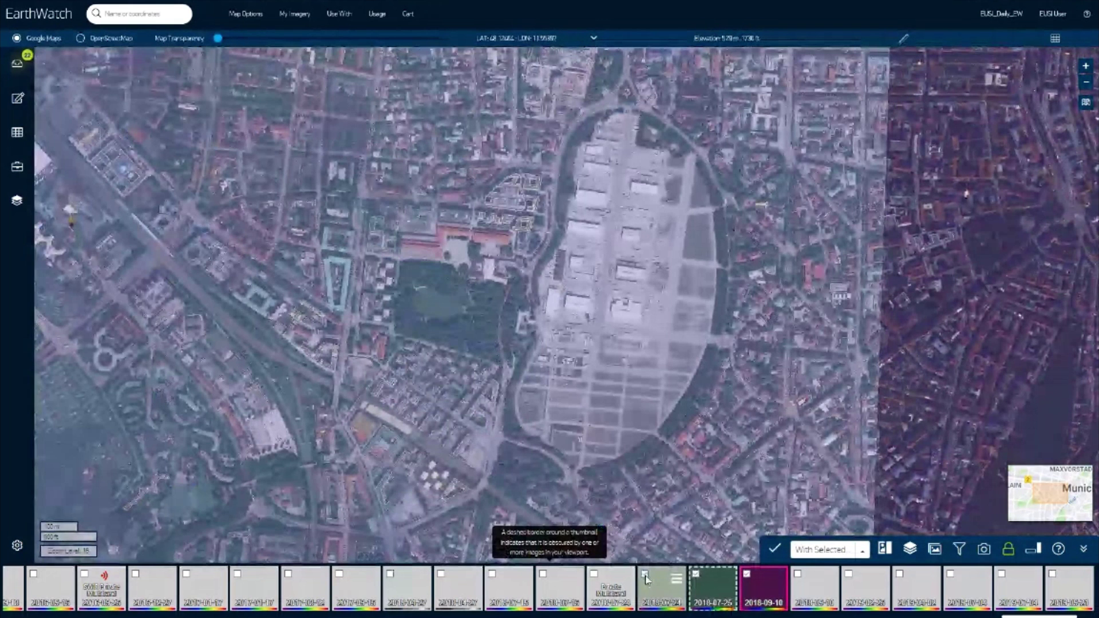
left_click(646, 576)
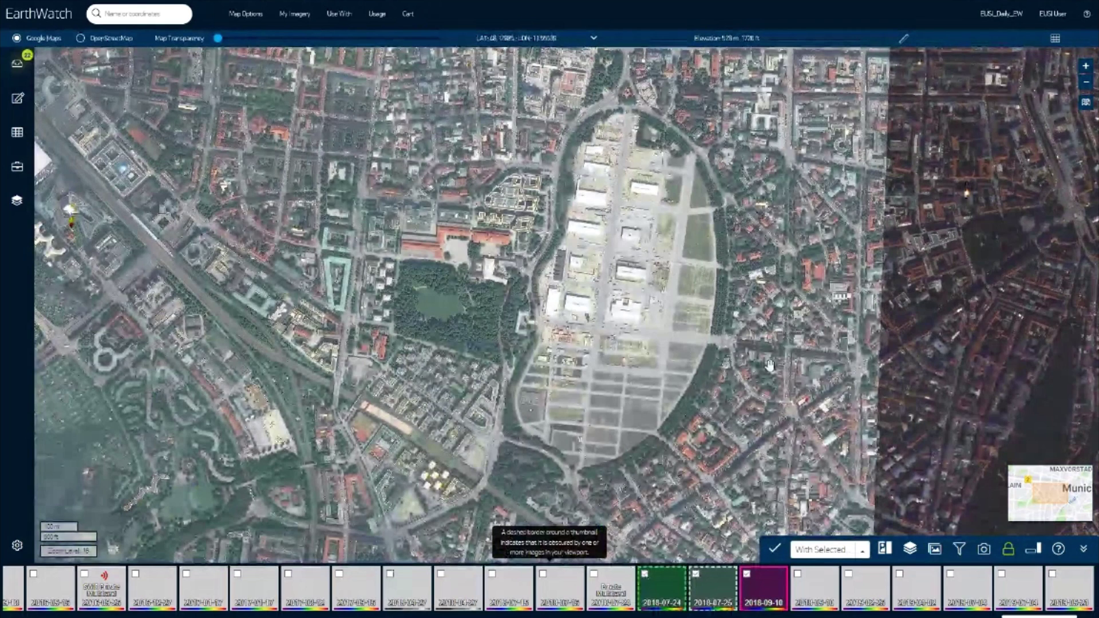
left_click(645, 576)
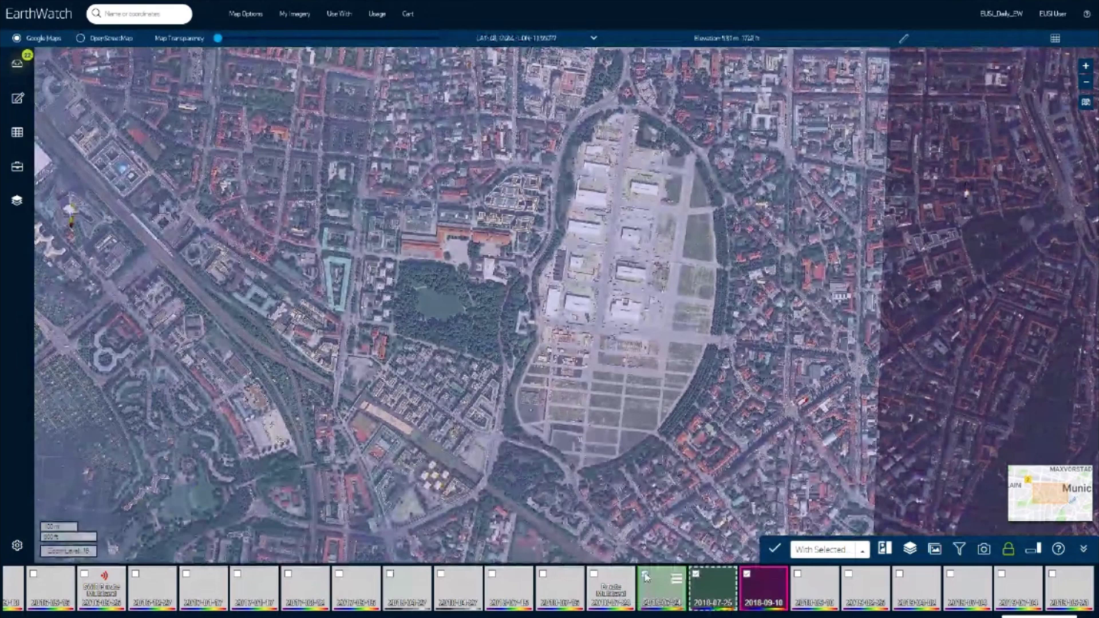
left_click(1052, 575)
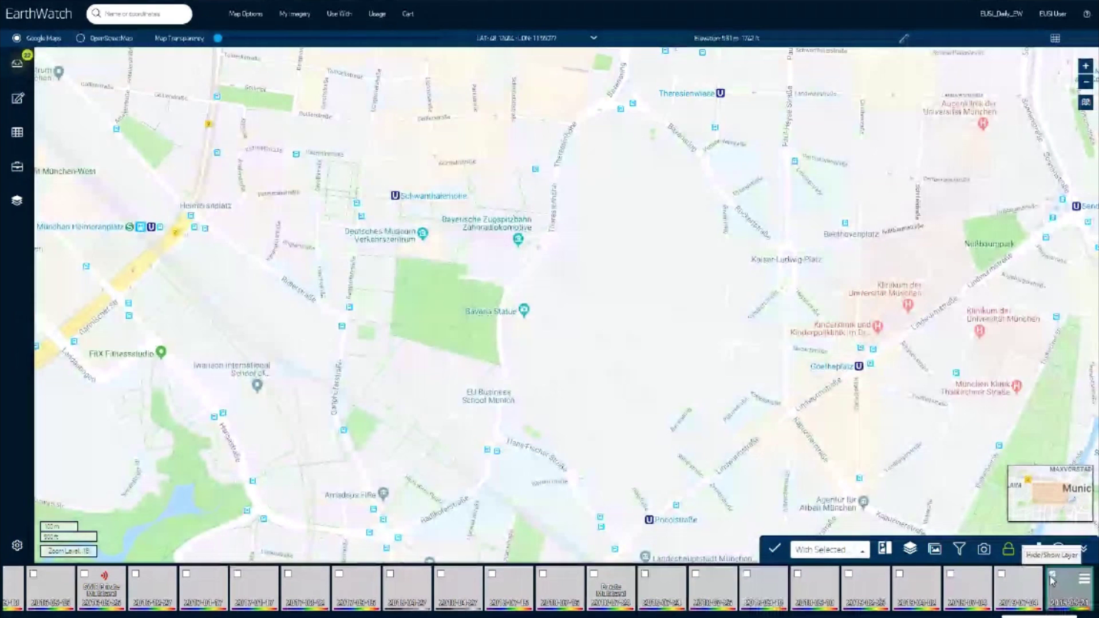
left_click(1052, 575)
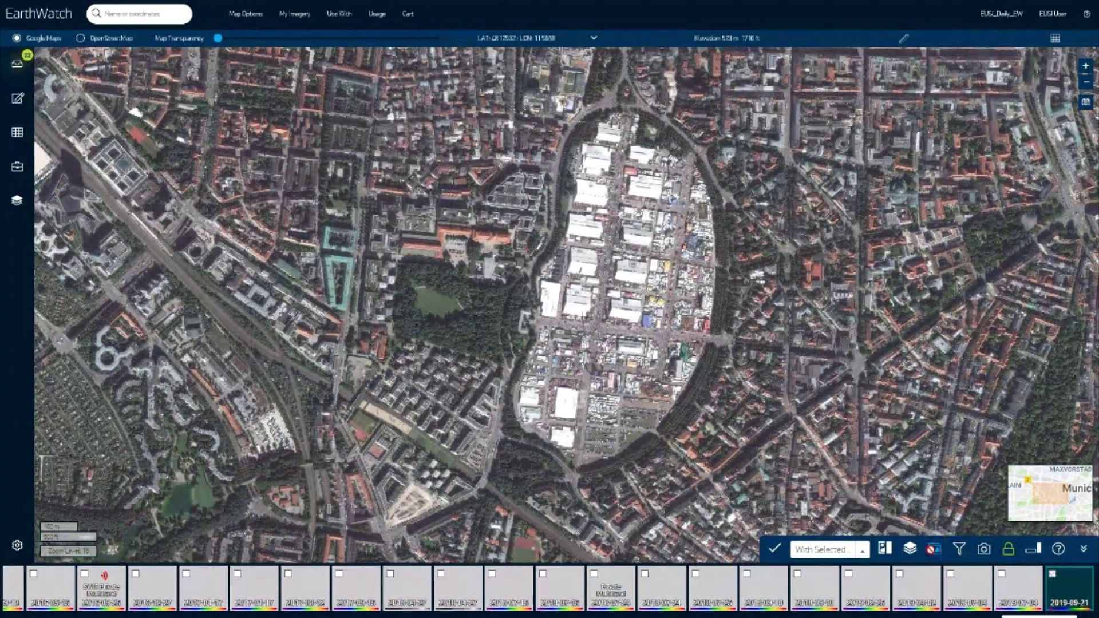
Step: Switch the catalog filter to DG Archive and browse through the archived image thumbnails
left_click(933, 549)
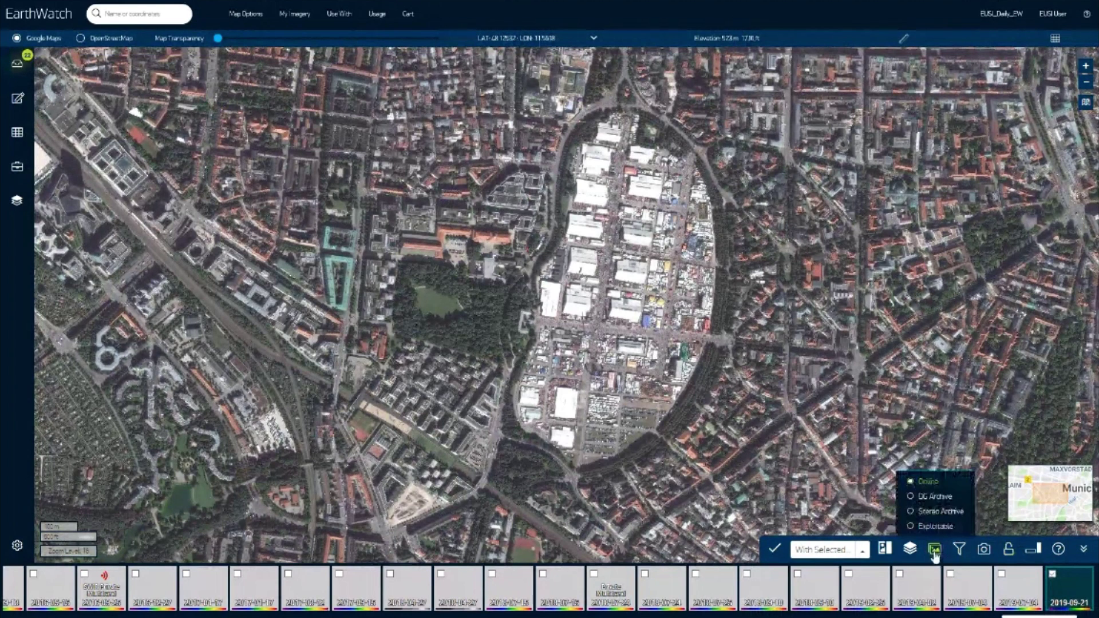
left_click(936, 498)
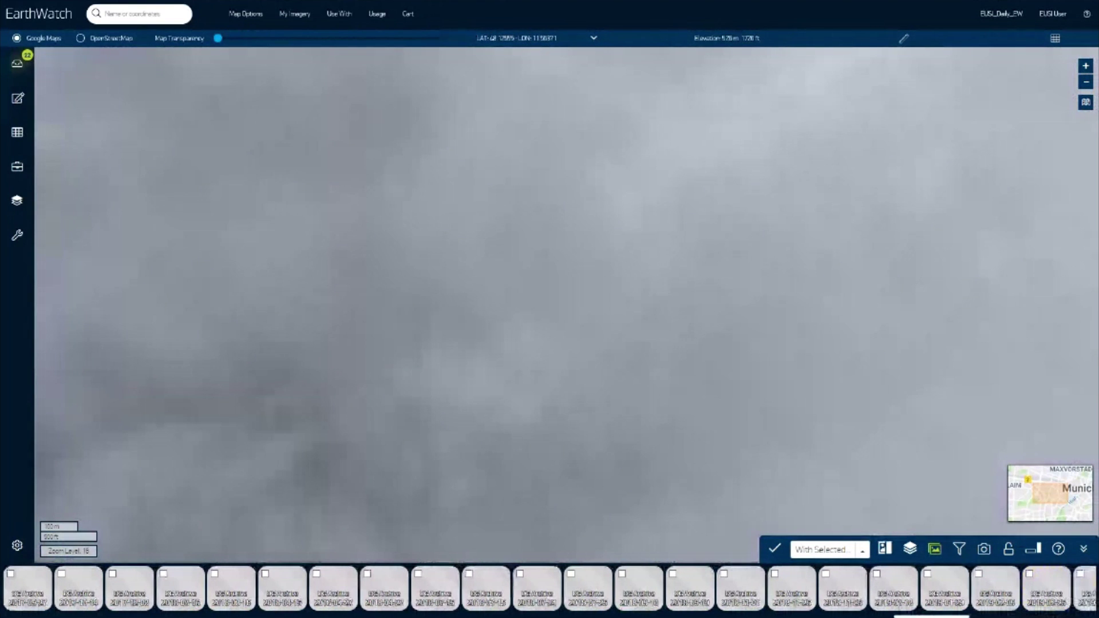
left_click_drag(931, 616, 1039, 616)
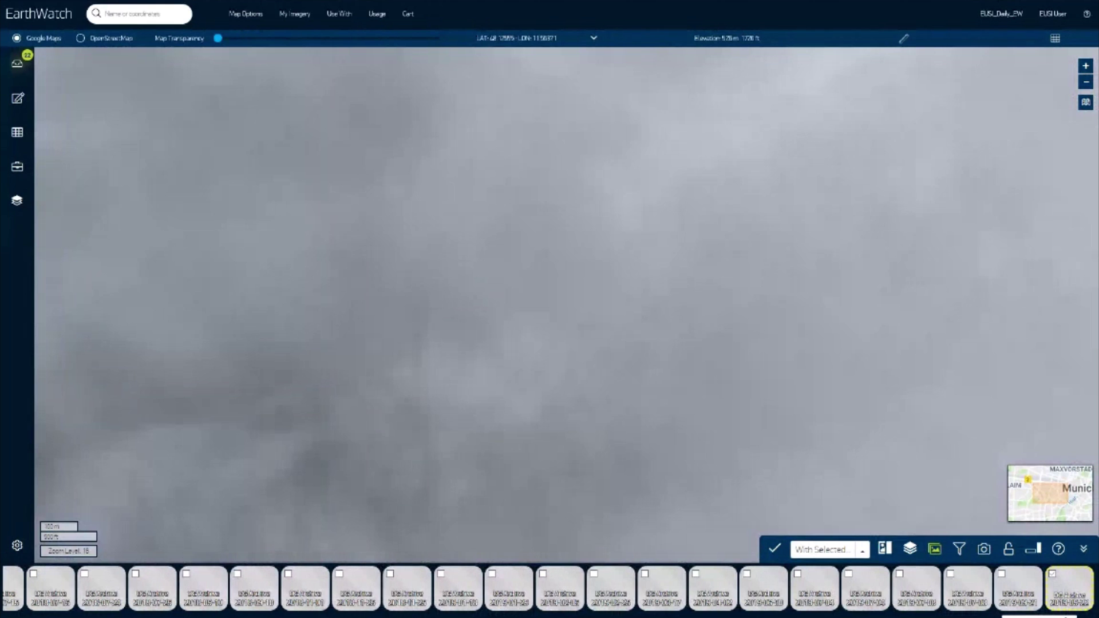
scroll(549, 590, "left", 1)
scroll(550, 590, "left", 10)
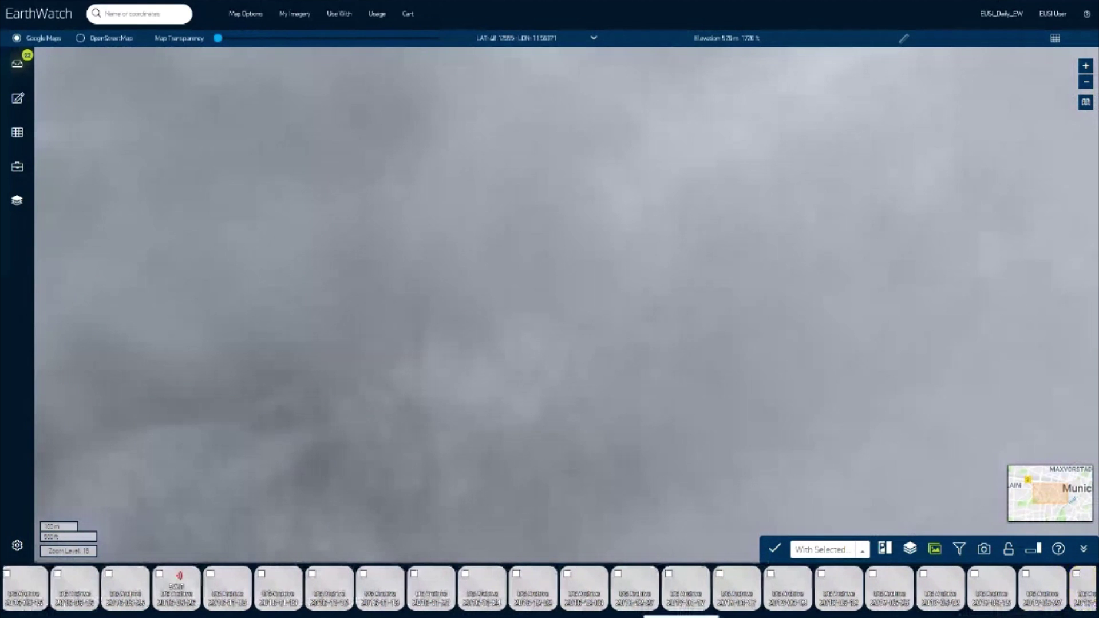
scroll(550, 590, "right", 10)
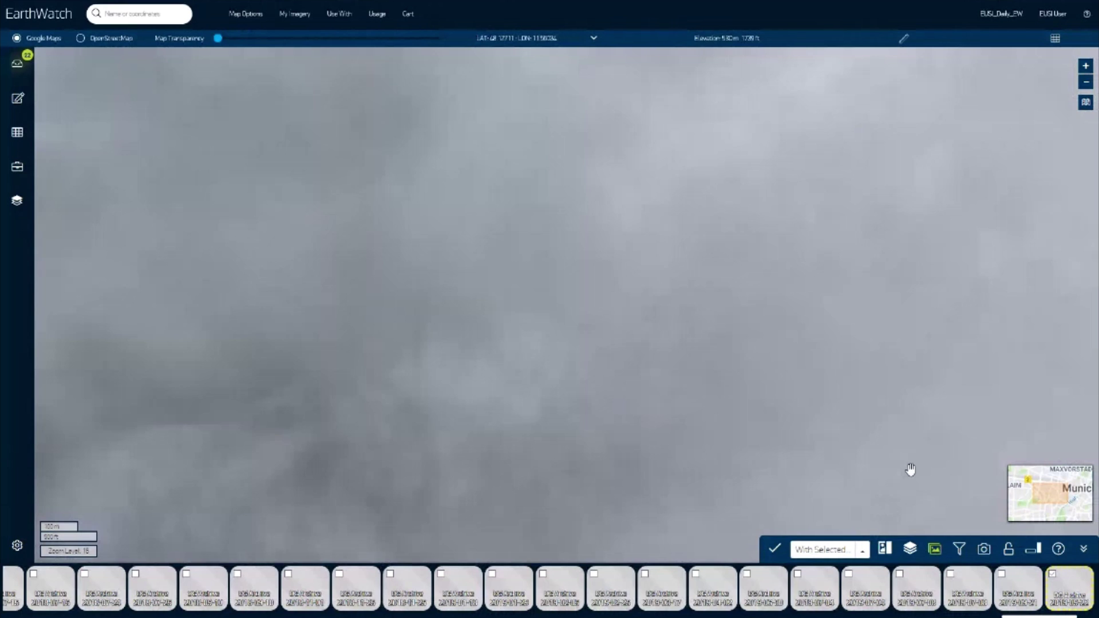
Step: Set the catalog filter back to Online and apply a Max GSD filter of 39 cm to the images
left_click(934, 549)
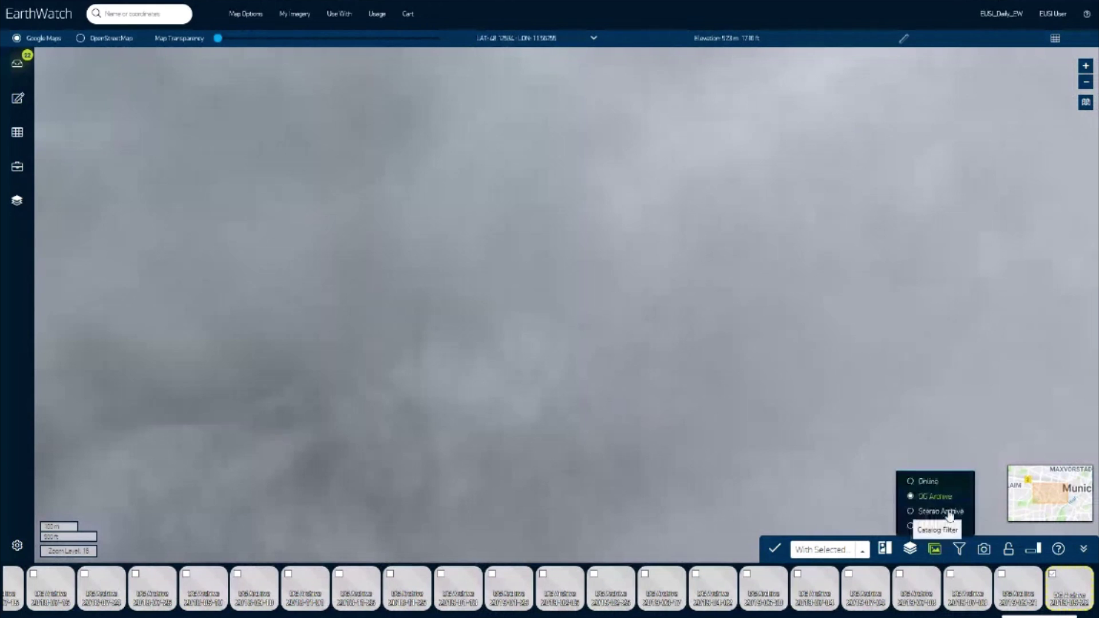
left_click(930, 486)
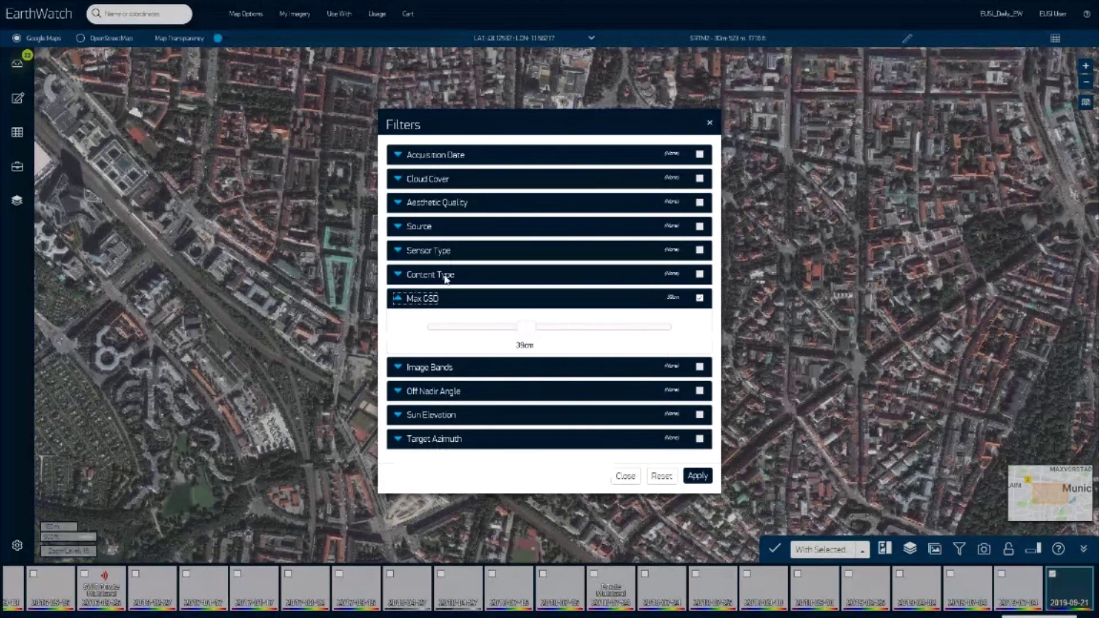
left_click(698, 477)
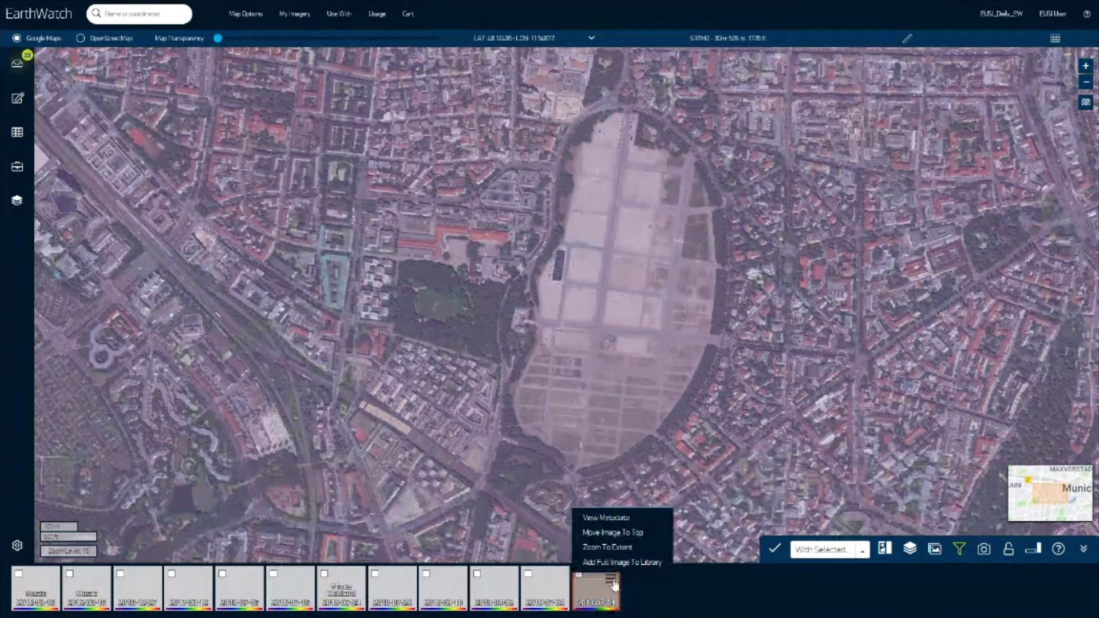
Step: Open the metadata of the 2019-07-04 image and examine its acquisition and ingest dates
left_click(606, 517)
left_click_drag(502, 202, 558, 201)
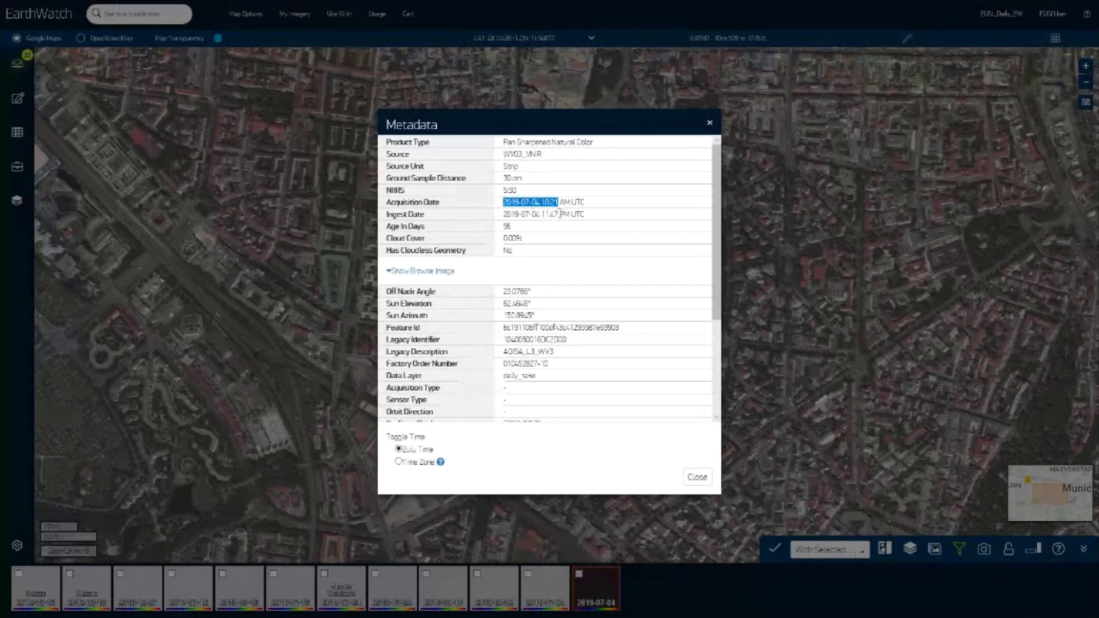
left_click_drag(559, 214, 504, 214)
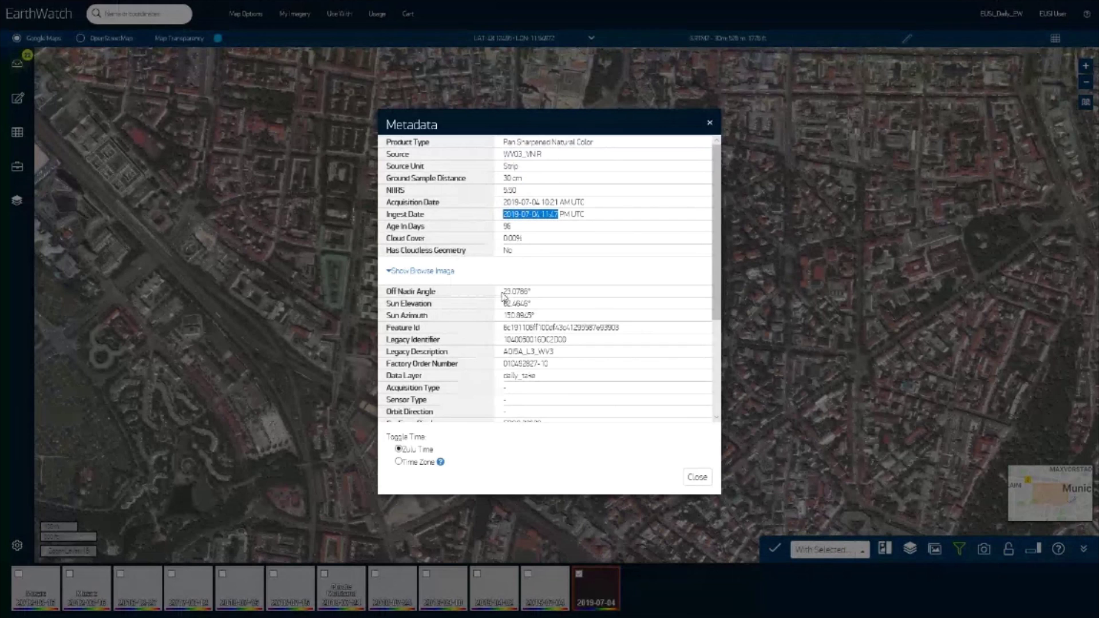
Step: Examine the off nadir angle in the 2019-07-04 image's metadata and inspect the Bavaria Statue building up close in the image
mouse_move(503, 289)
left_mouse_down()
mouse_move(535, 316)
mouse_move(526, 293)
mouse_move(503, 288)
left_mouse_up()
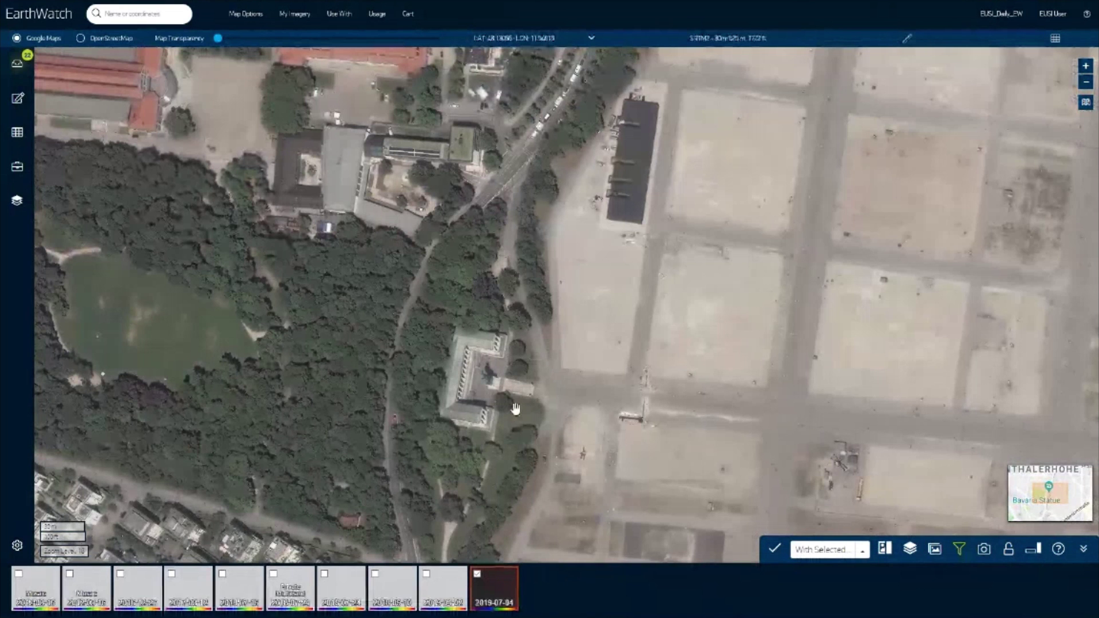
scroll(491, 418, "up", 1)
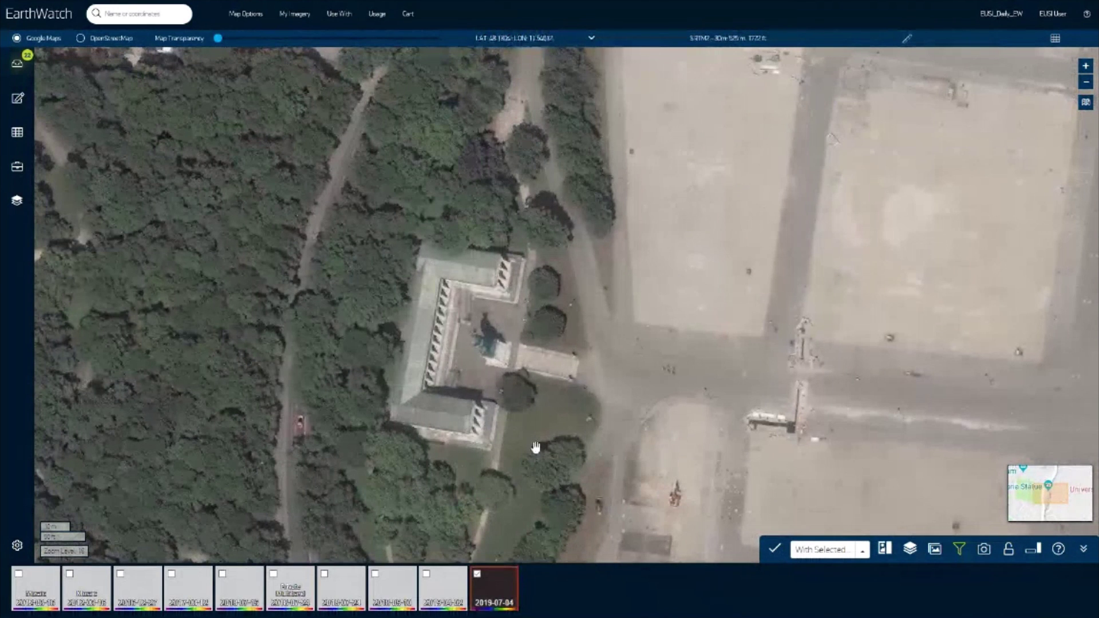
left_click_drag(604, 414, 441, 306)
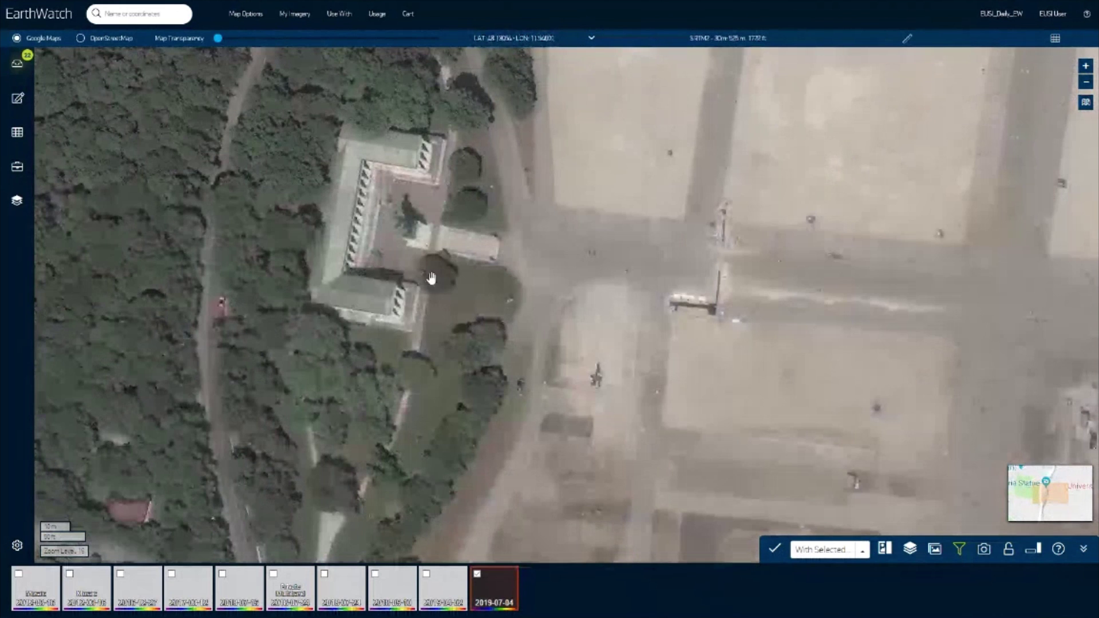
scroll(392, 225, "up", 1)
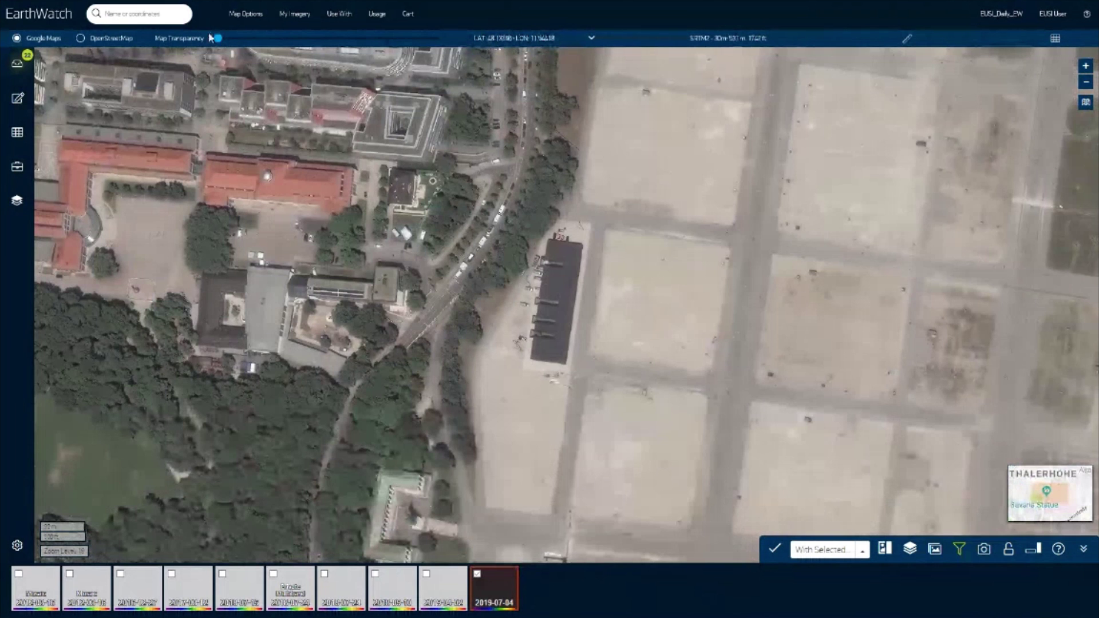
Step: Raise the map transparency to maximum to reveal the base map and switch the base map to OpenStreetMap
left_click_drag(218, 38, 237, 38)
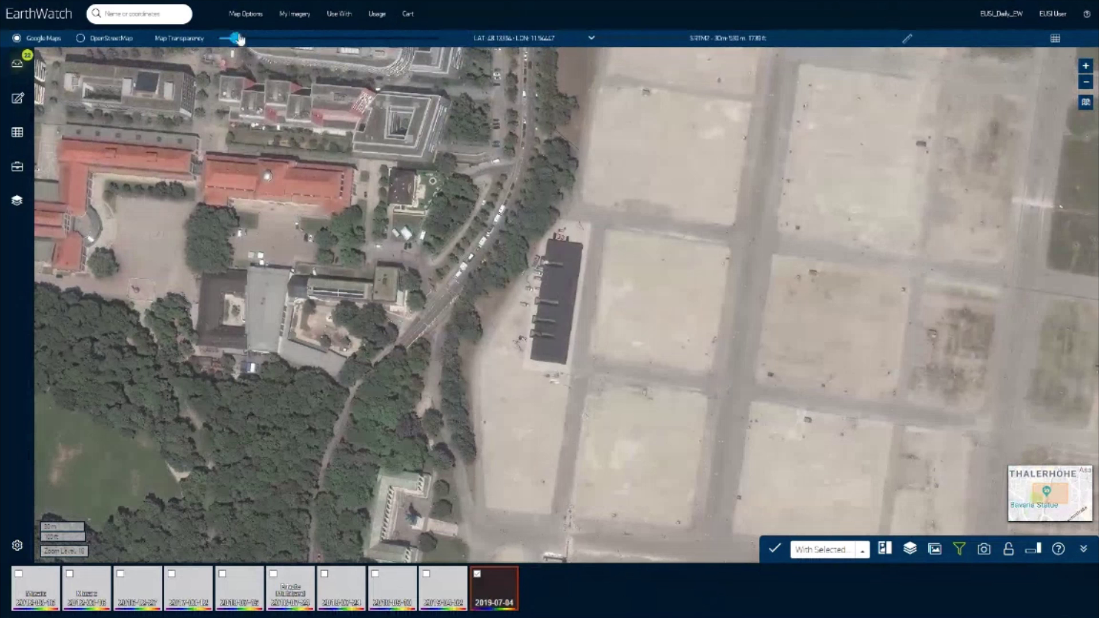
left_click_drag(240, 38, 442, 38)
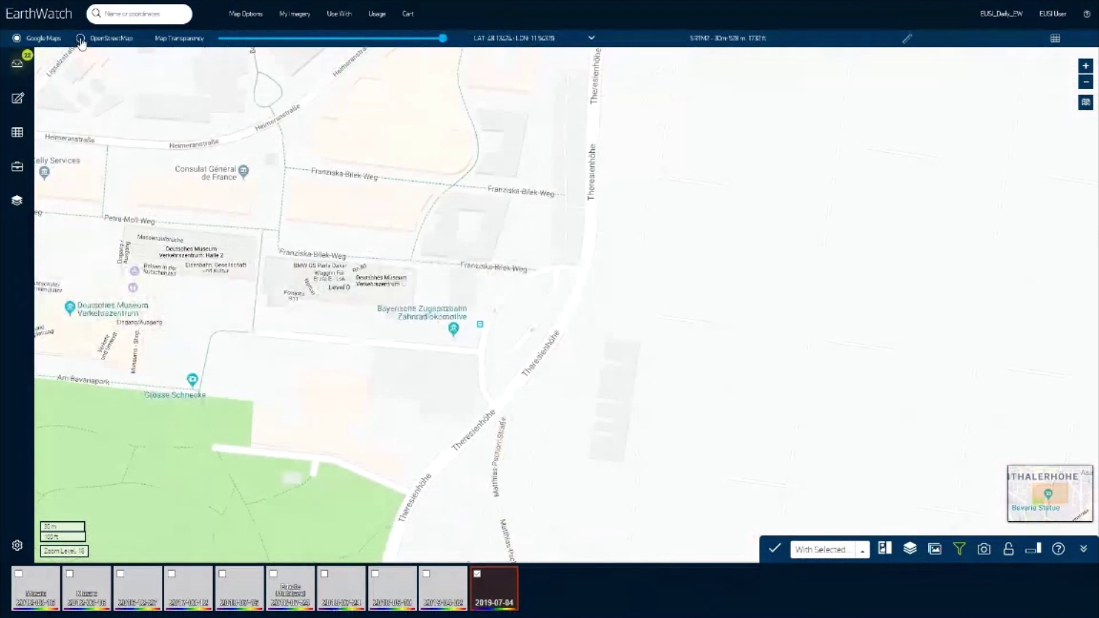
left_click(80, 38)
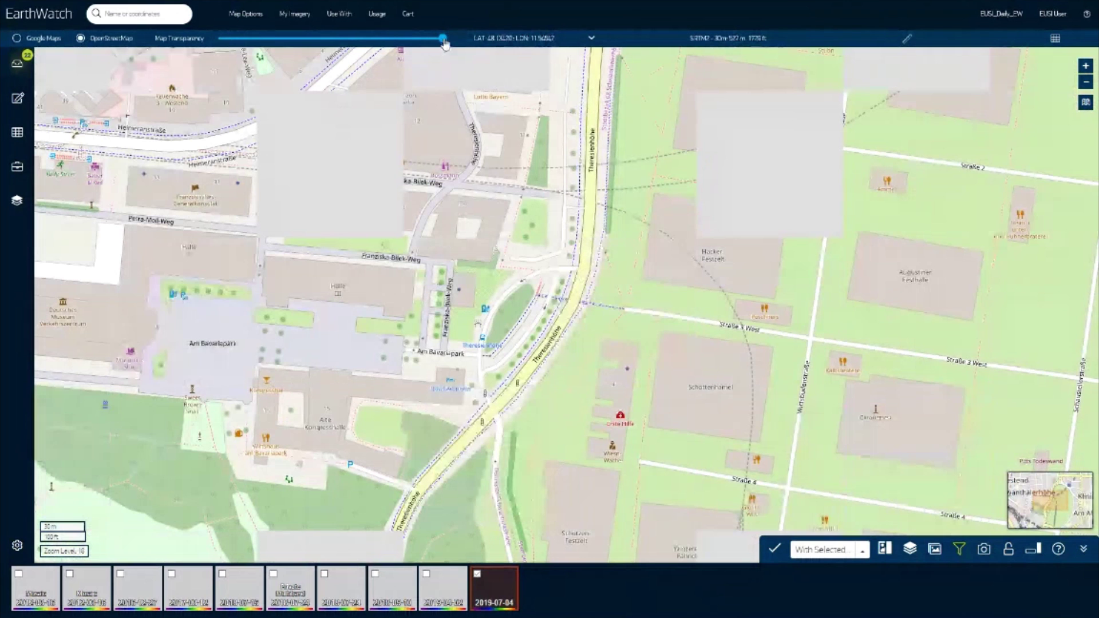
Step: Look over the OpenStreetMap streets around Heimeranstraße and return the map transparency to minimum
mouse_move(443, 39)
left_mouse_down()
mouse_move(264, 37)
mouse_move(442, 38)
left_mouse_up()
left_click_drag(330, 131, 544, 326)
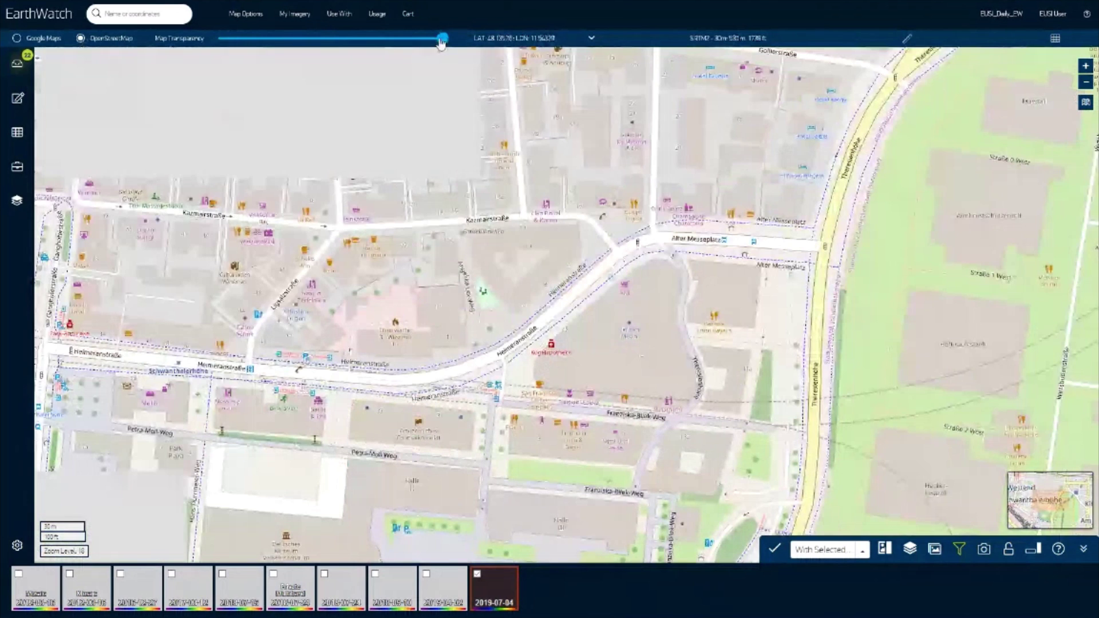
left_click_drag(442, 38, 265, 28)
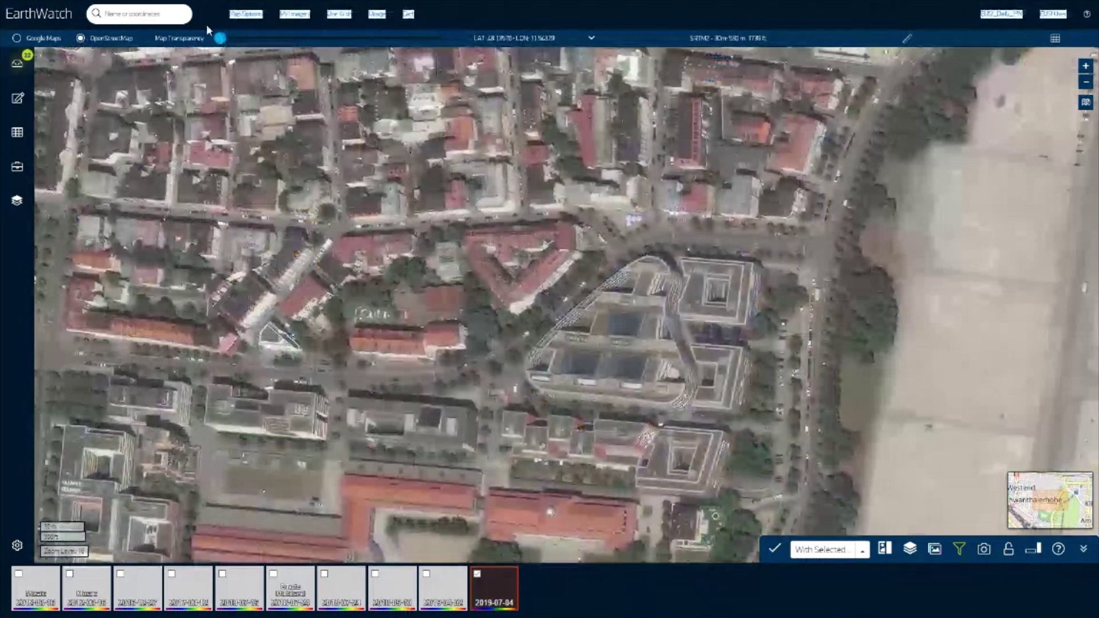
Step: Compare the 2018-07-24 and 2019-07-04 images over the whole festival grounds, moving the comparison toward the 2018-07-24 image
left_click_drag(587, 338, 475, 201)
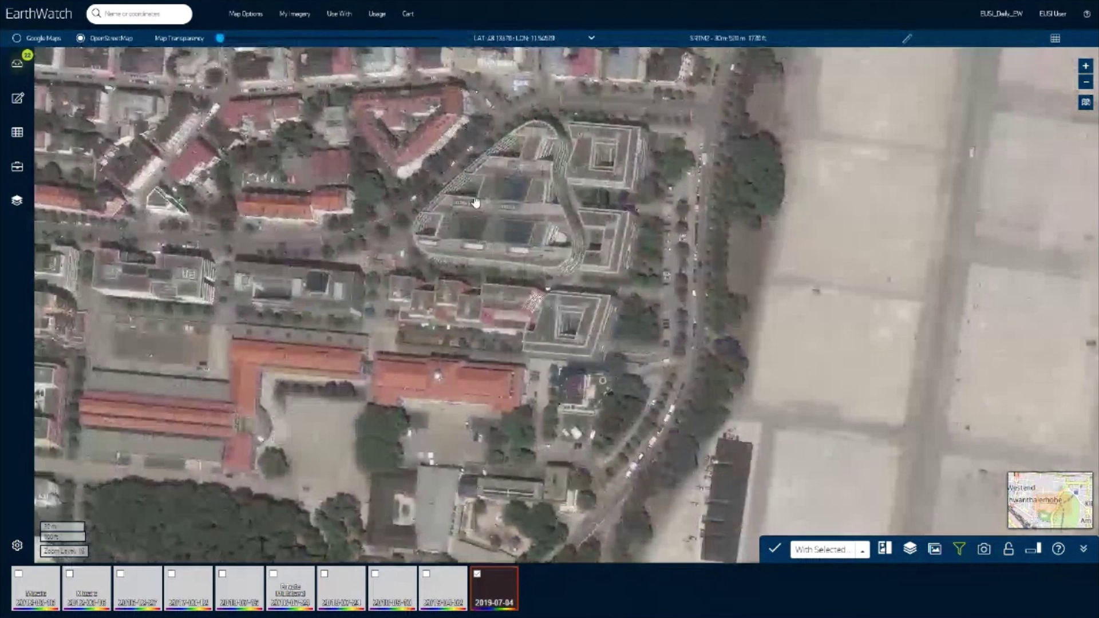
left_click_drag(804, 519, 319, 248)
left_click_drag(589, 280, 516, 288)
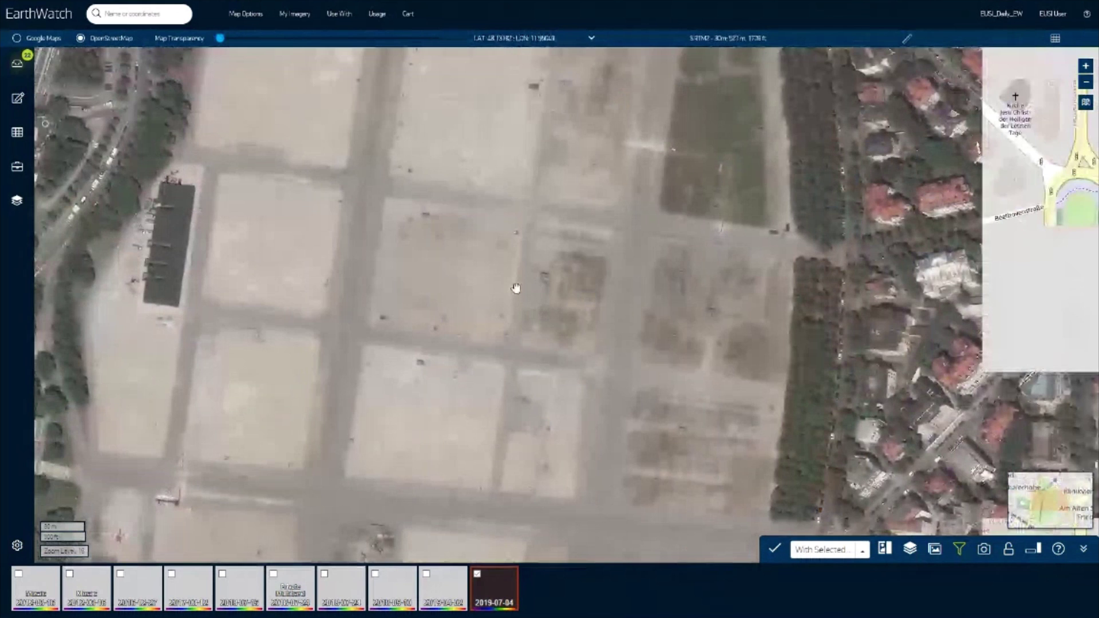
scroll(516, 288, "down", 1)
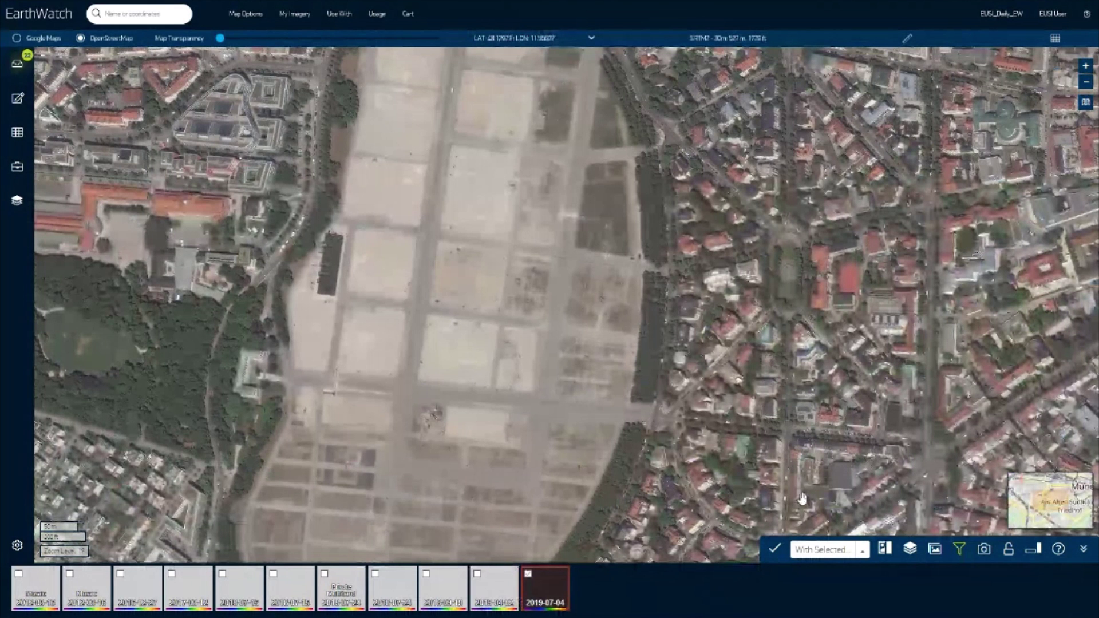
left_click(859, 555)
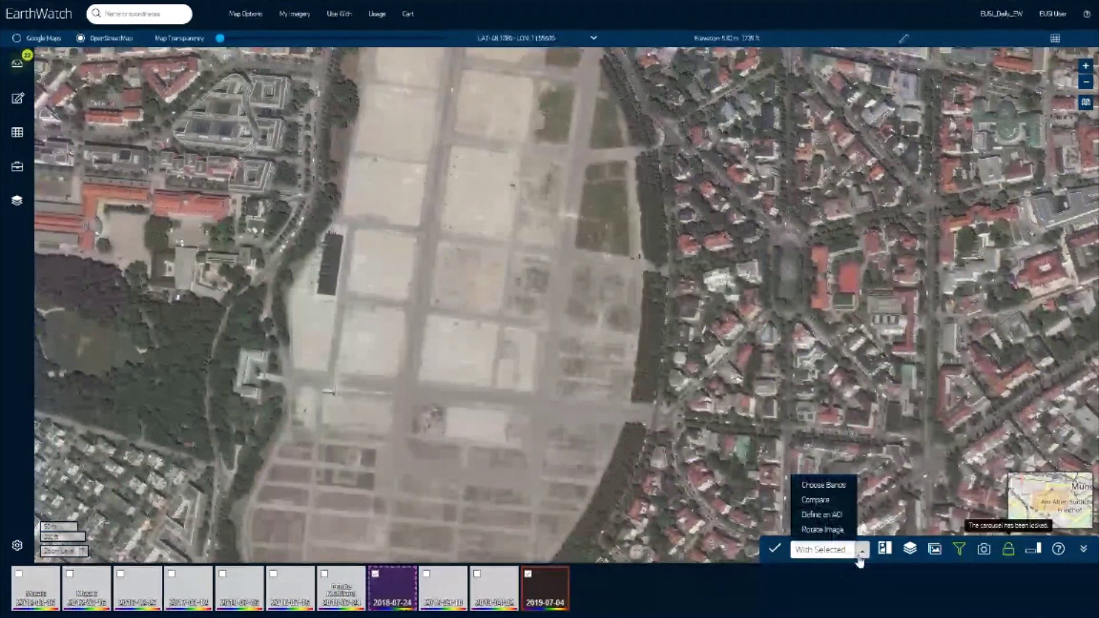
left_click(818, 501)
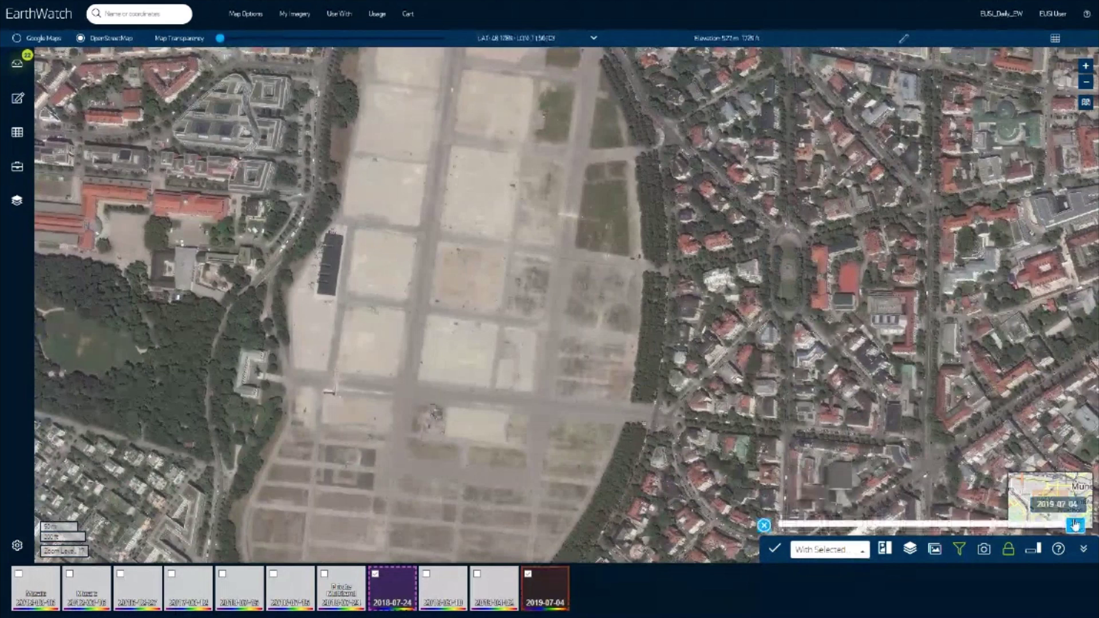
left_click_drag(1076, 525, 869, 526)
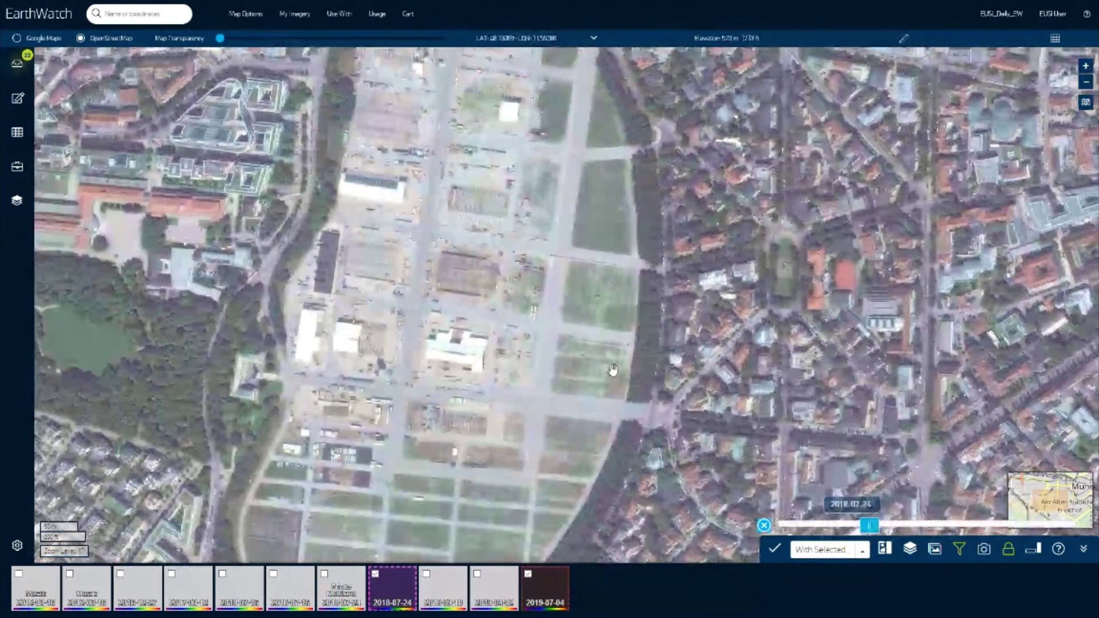
Step: Inspect the tent frames under construction up close in the 2018-07-24 image, adjusting the comparison with 2019-07-04
scroll(613, 370, "up", 1)
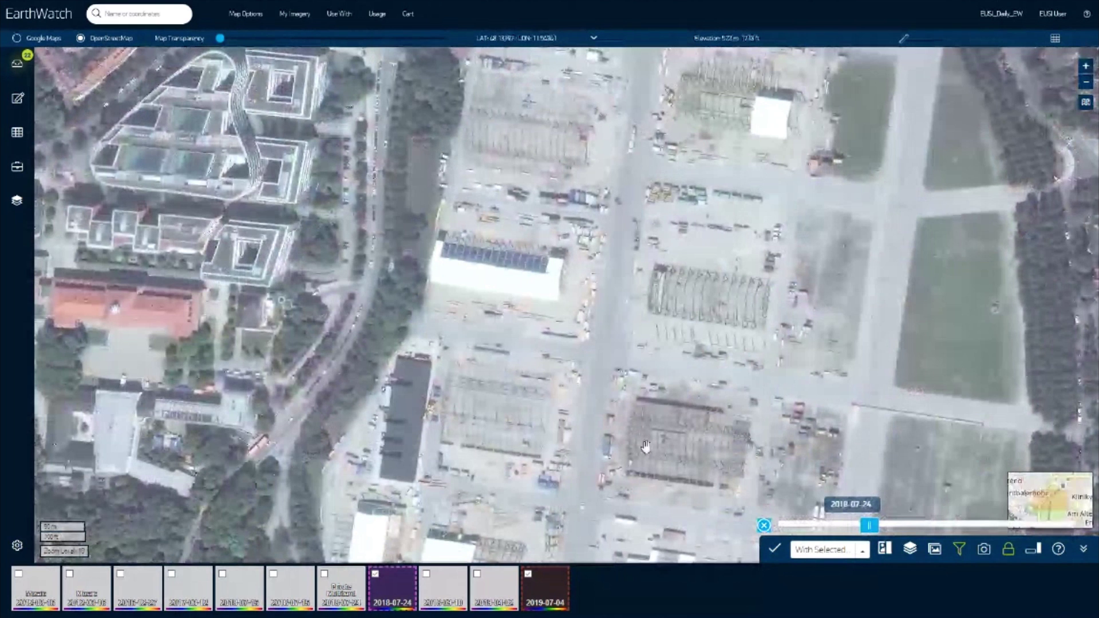
mouse_move(869, 526)
left_mouse_down()
mouse_move(809, 527)
mouse_move(1068, 533)
mouse_move(837, 521)
mouse_move(1079, 523)
mouse_move(872, 511)
left_mouse_up()
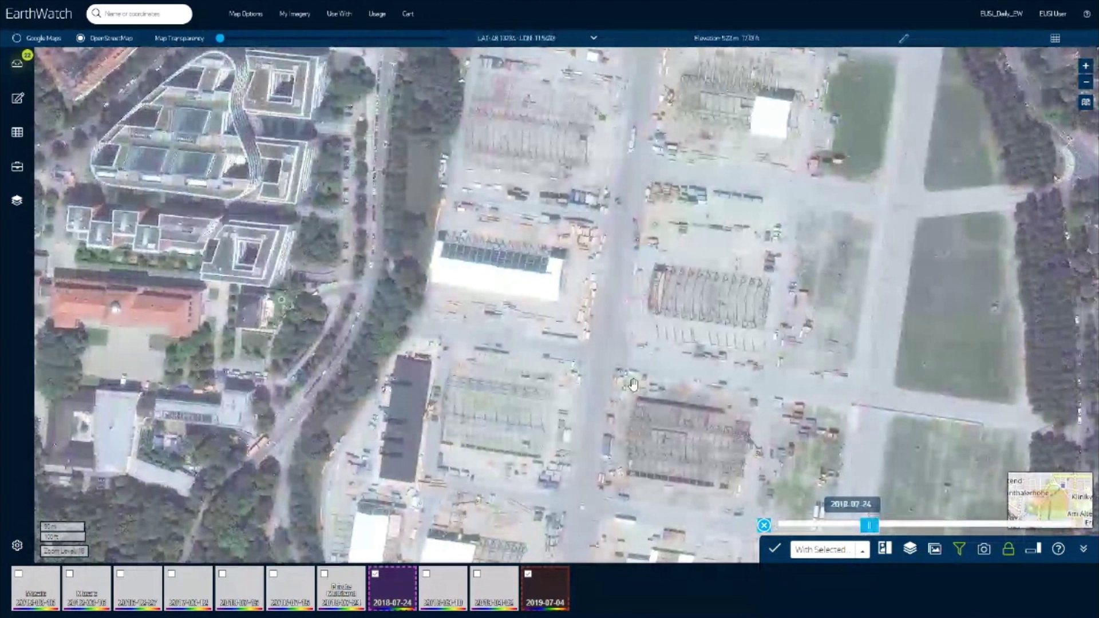
scroll(633, 385, "up", 2)
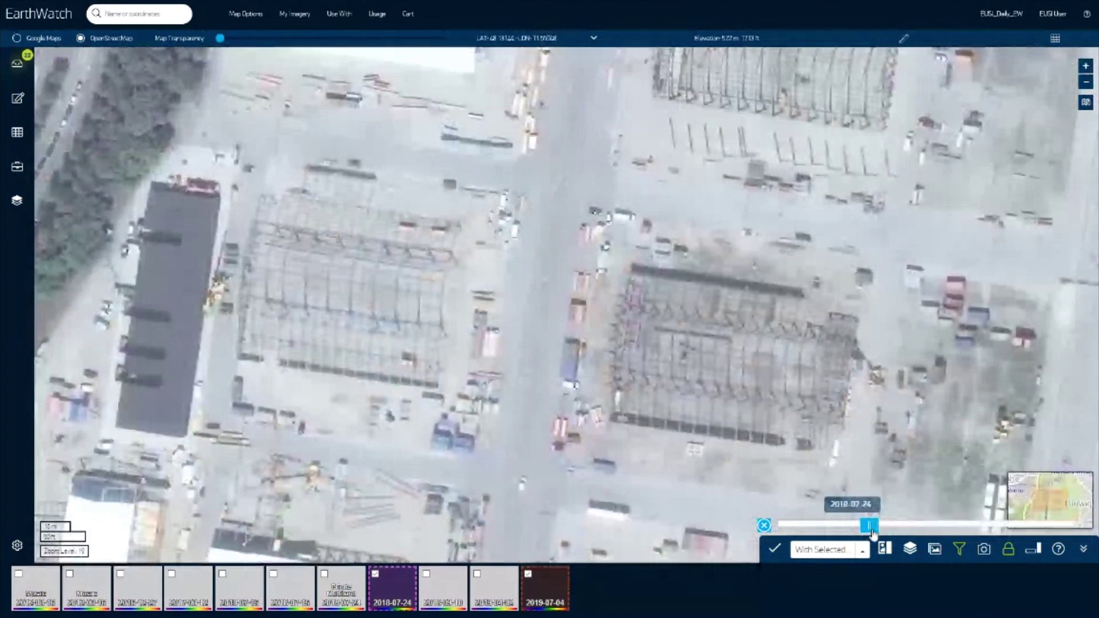
left_click_drag(872, 532, 836, 526)
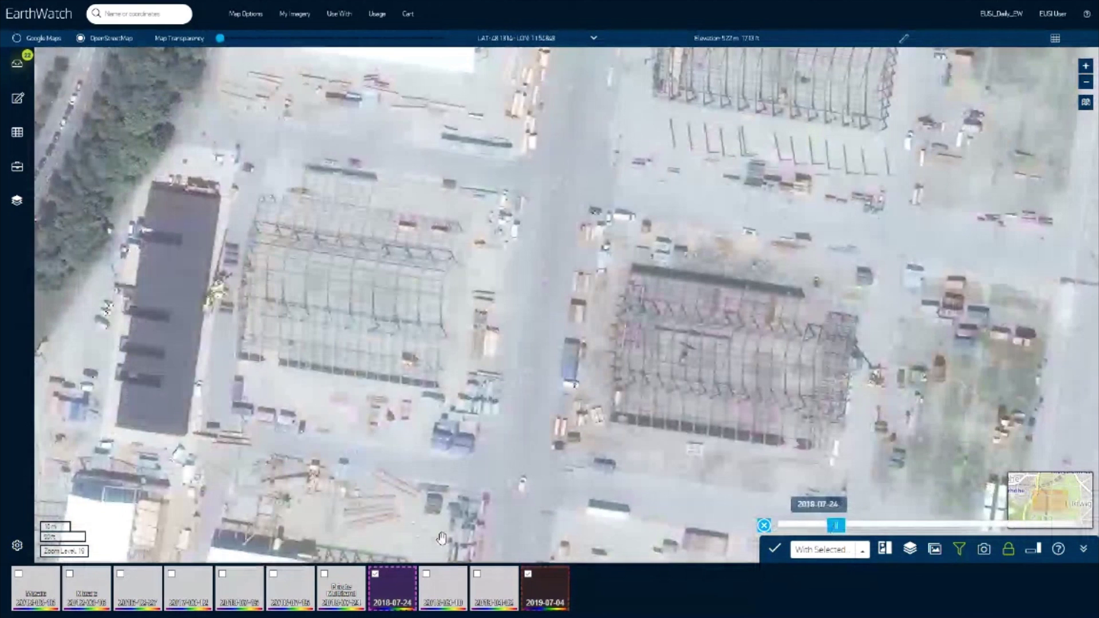
Step: Add the 2018-07-15, 2017-03-12 and 2016-12-27 images to the comparison and show the 2016-12-27 image over the festival grounds
left_click(273, 573)
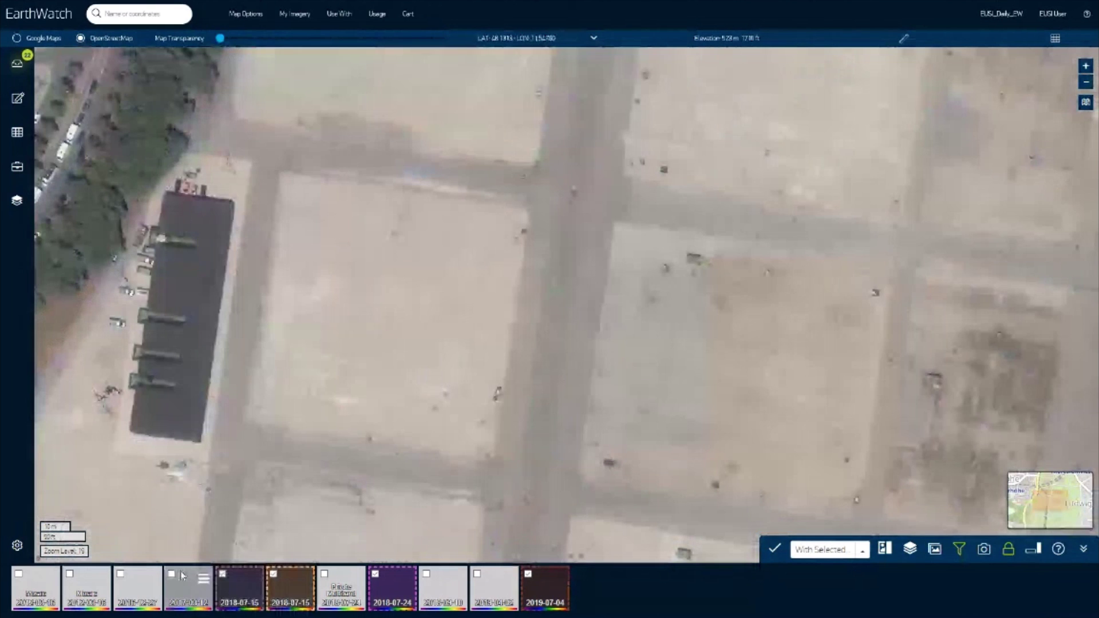
left_click(171, 574)
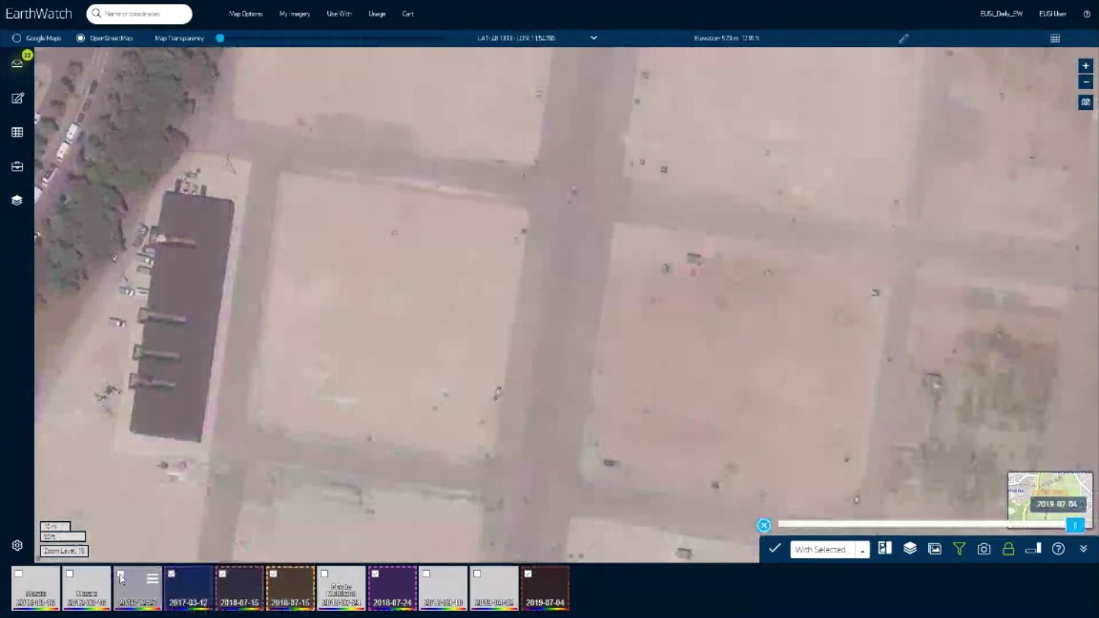
left_click(120, 575)
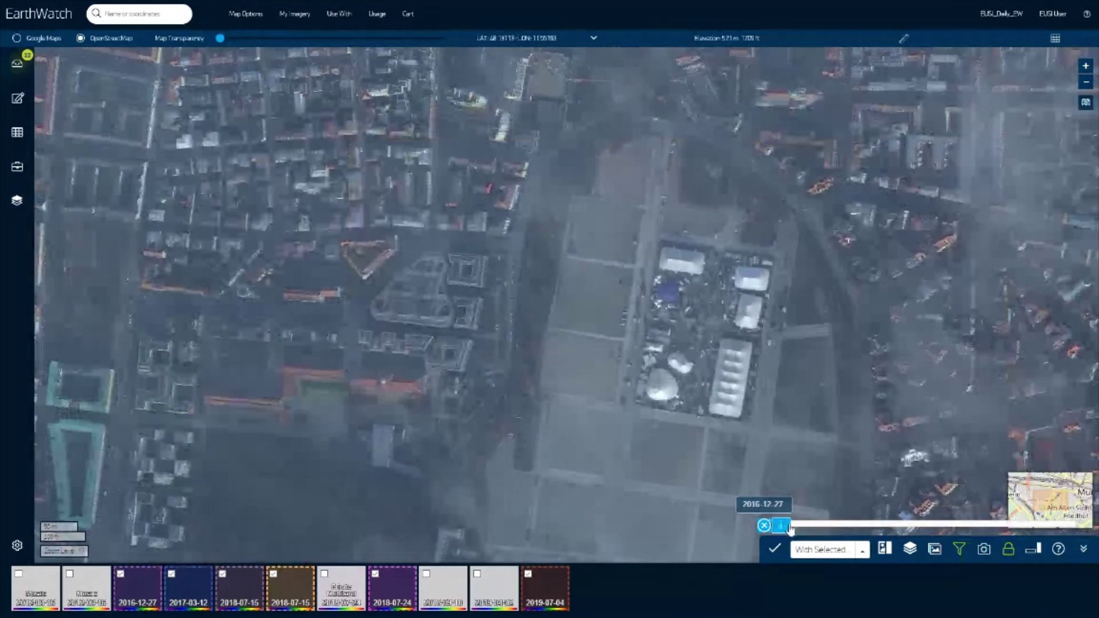
left_click_drag(790, 528, 767, 526)
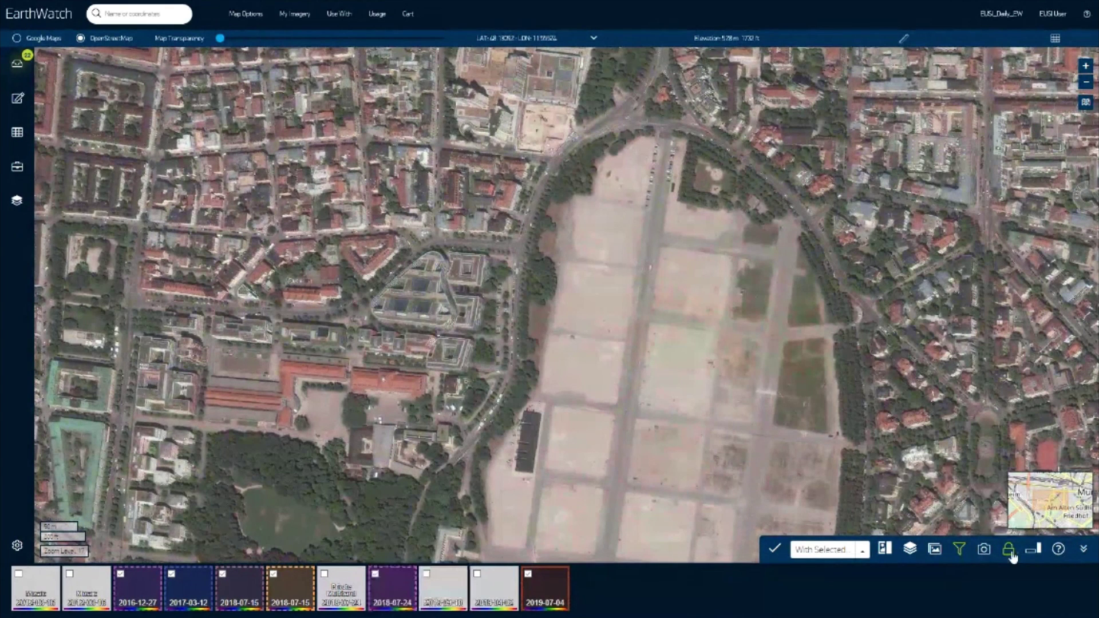
Step: Unlock the image carousel and remove the active image filter
left_click(1011, 553)
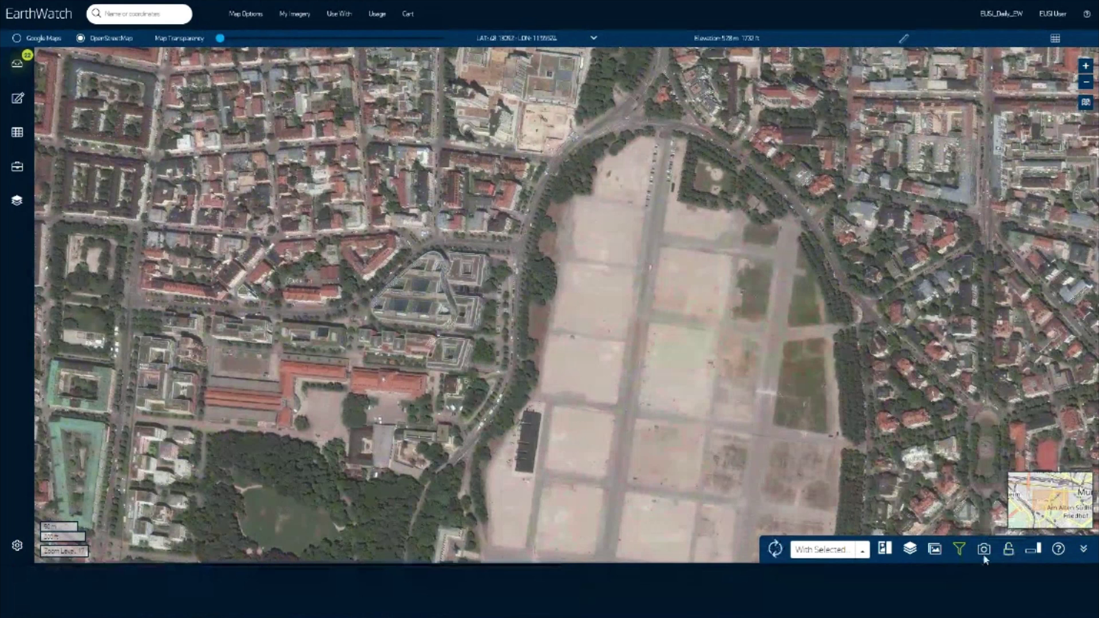
left_click(959, 549)
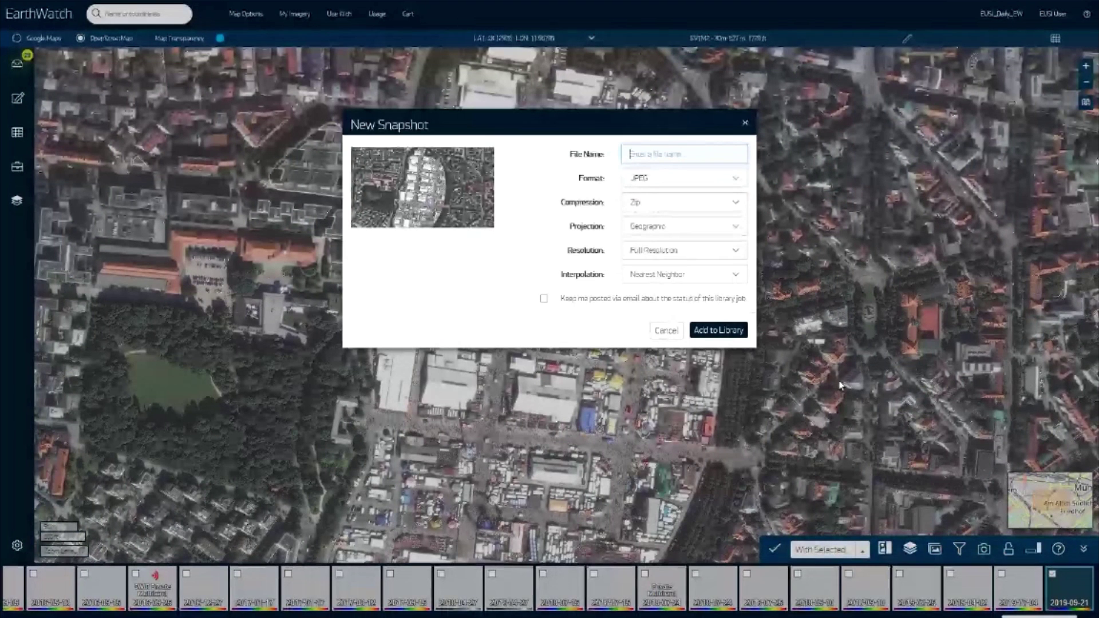
Step: Configure the new snapshot with Full Resolution, Geographic projection and JPEG format
left_click(726, 254)
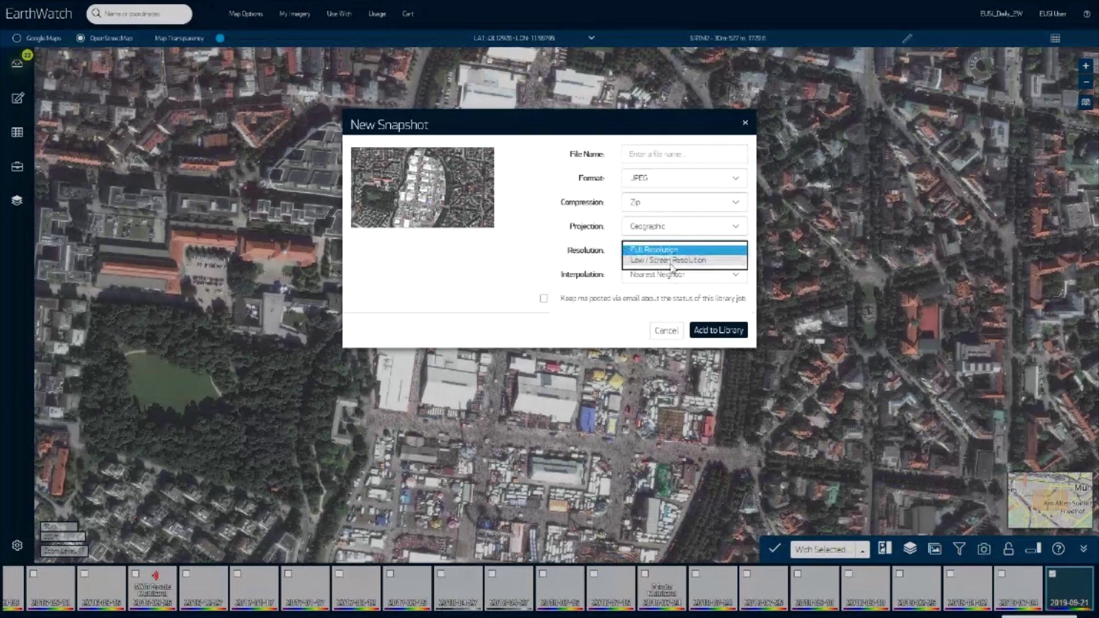
left_click(656, 251)
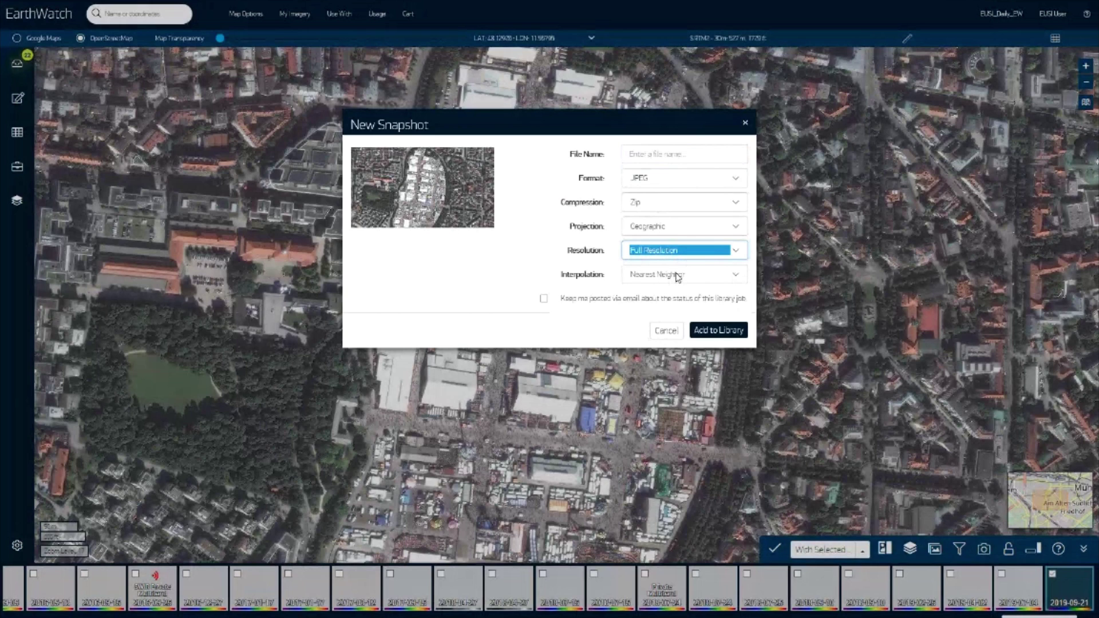
left_click(683, 233)
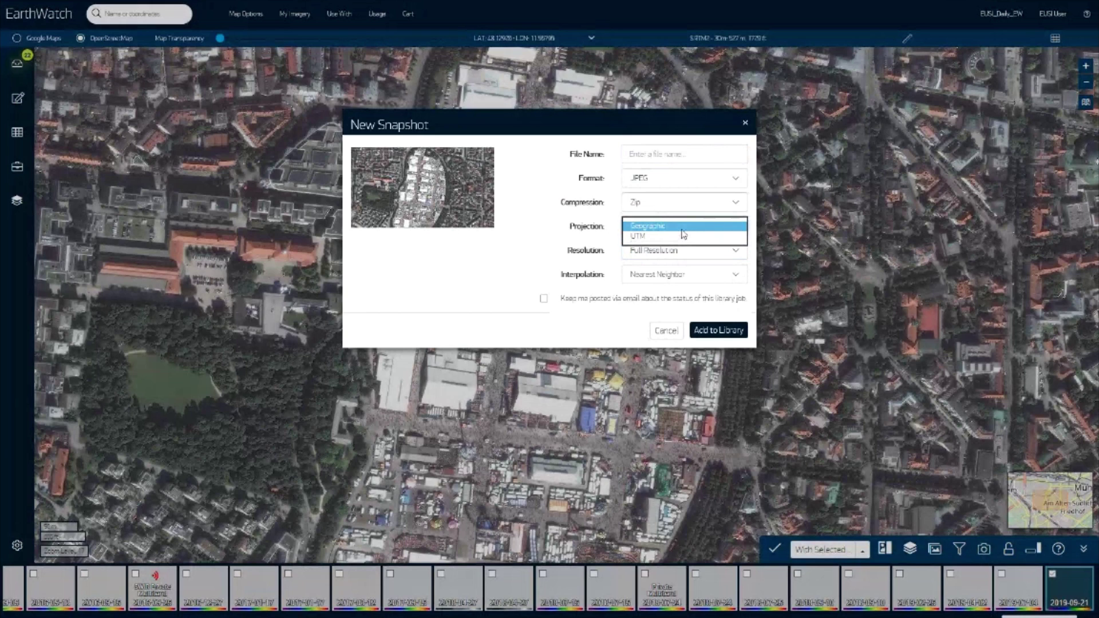
left_click(679, 228)
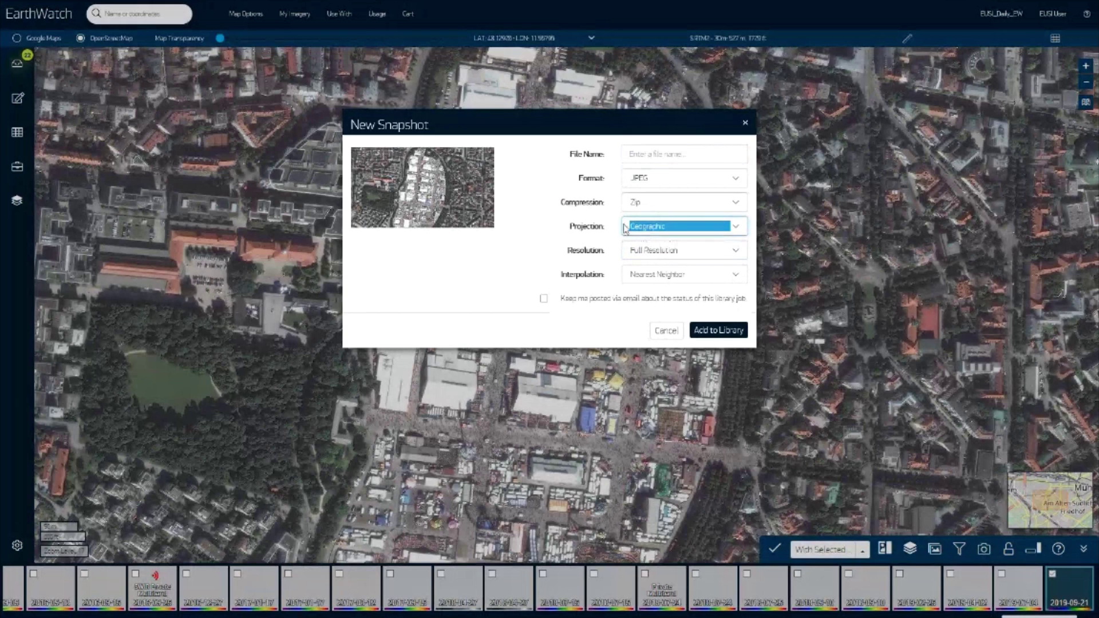
left_click(657, 182)
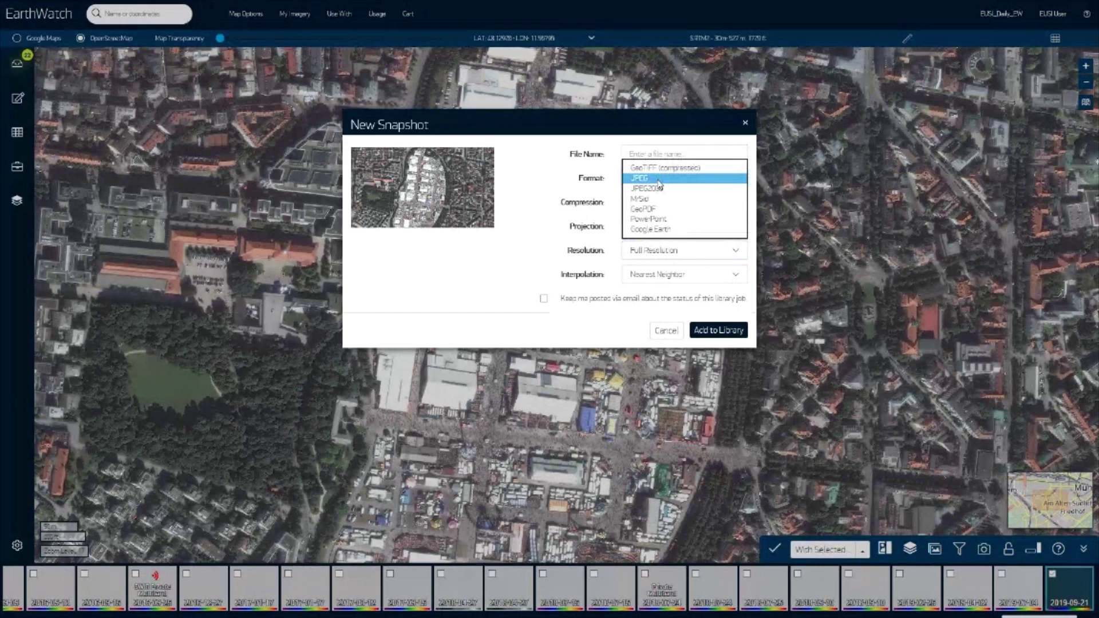
left_click(658, 180)
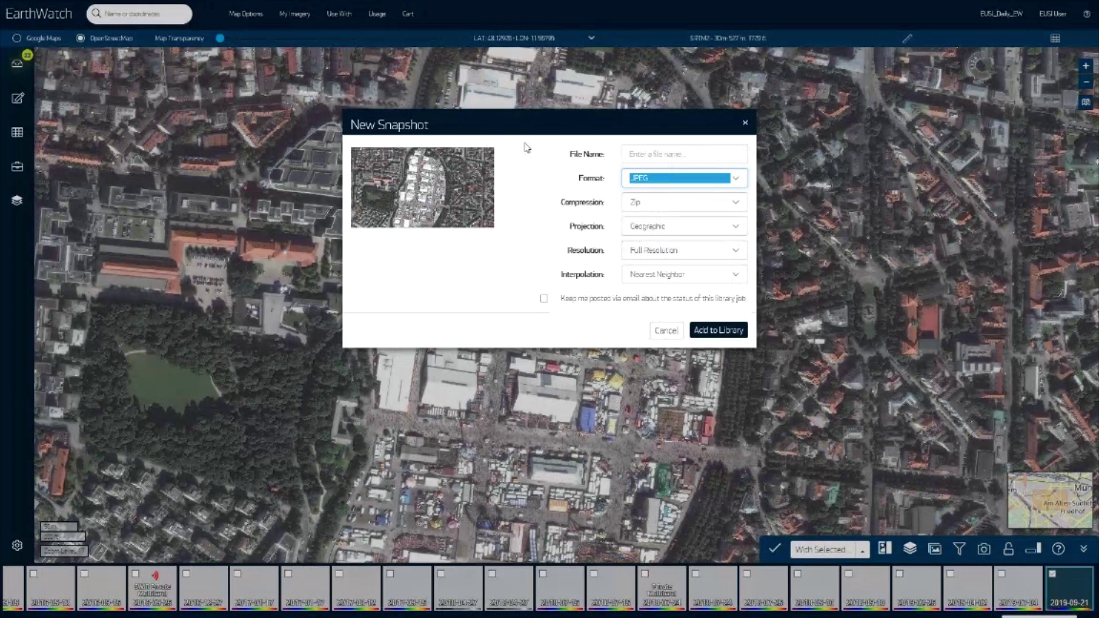
Step: Name the snapshot file "wiesn" and add it to the library
key("shift+Tab")
type("Sep")
key("BackSpace")
key("BackSpace")
key("BackSpace")
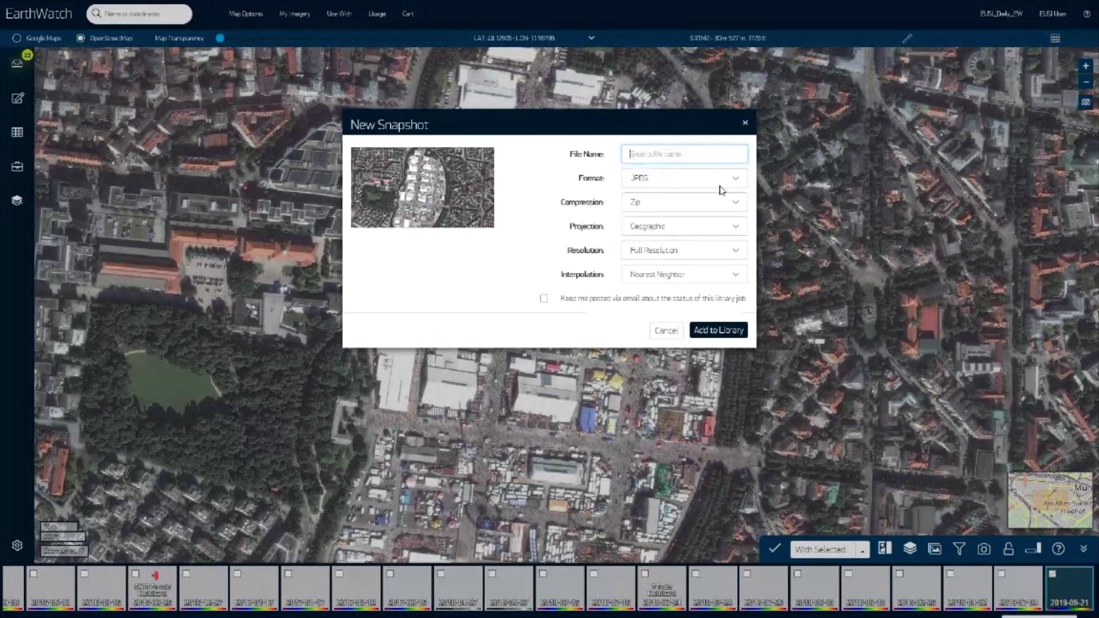
type("wiesn")
left_click(726, 332)
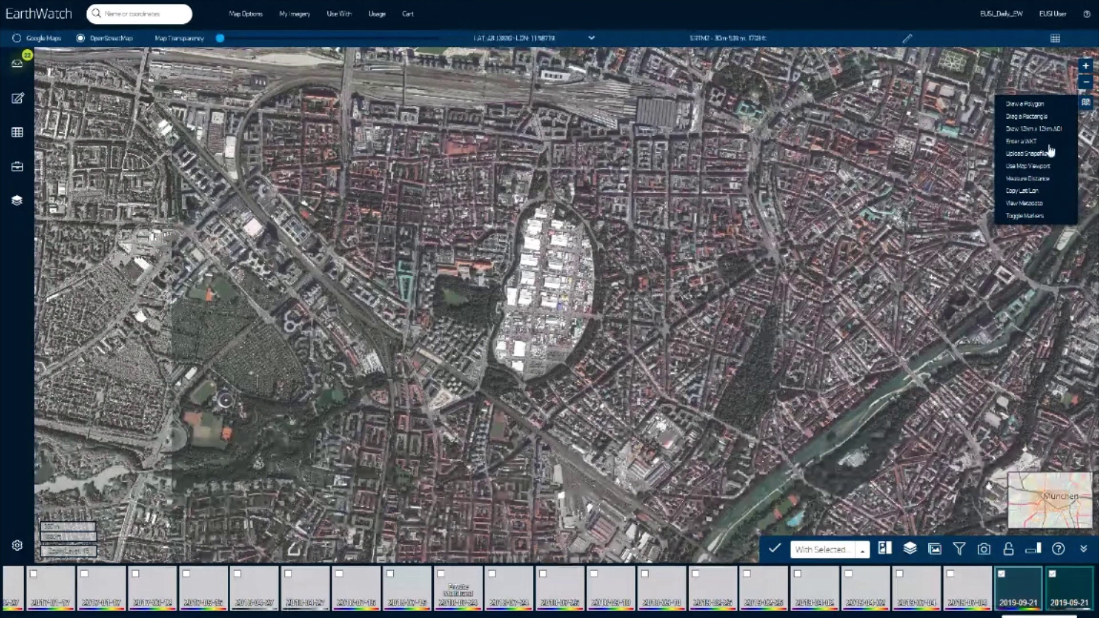
Step: Draw a rectangular area of interest around the oval festival grounds and the adjoining blocks
left_click(1042, 118)
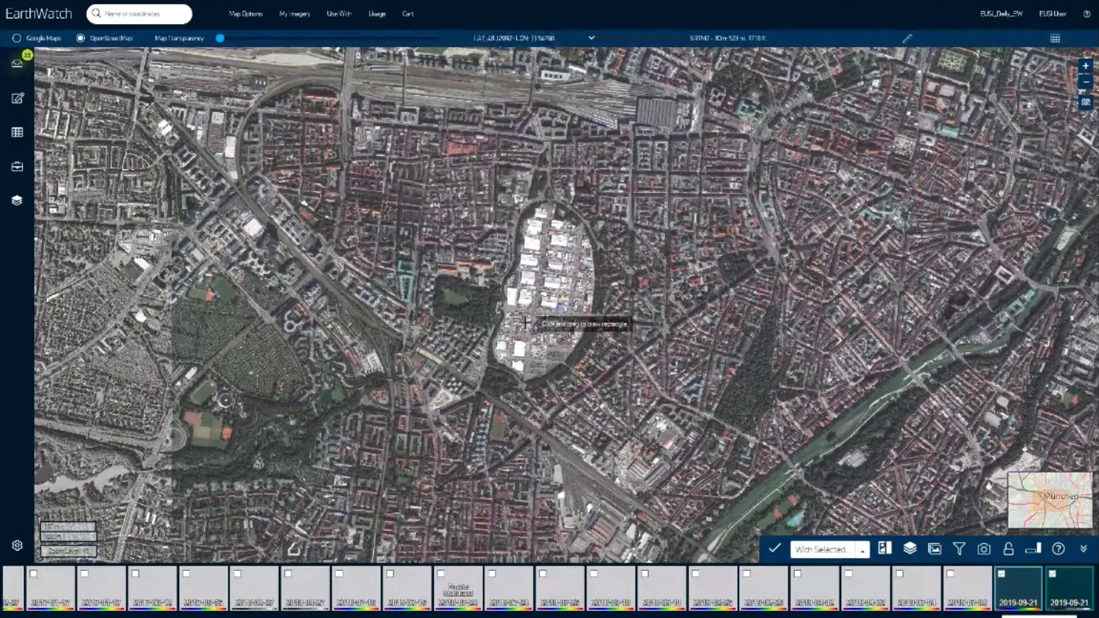
left_click_drag(449, 197, 660, 382)
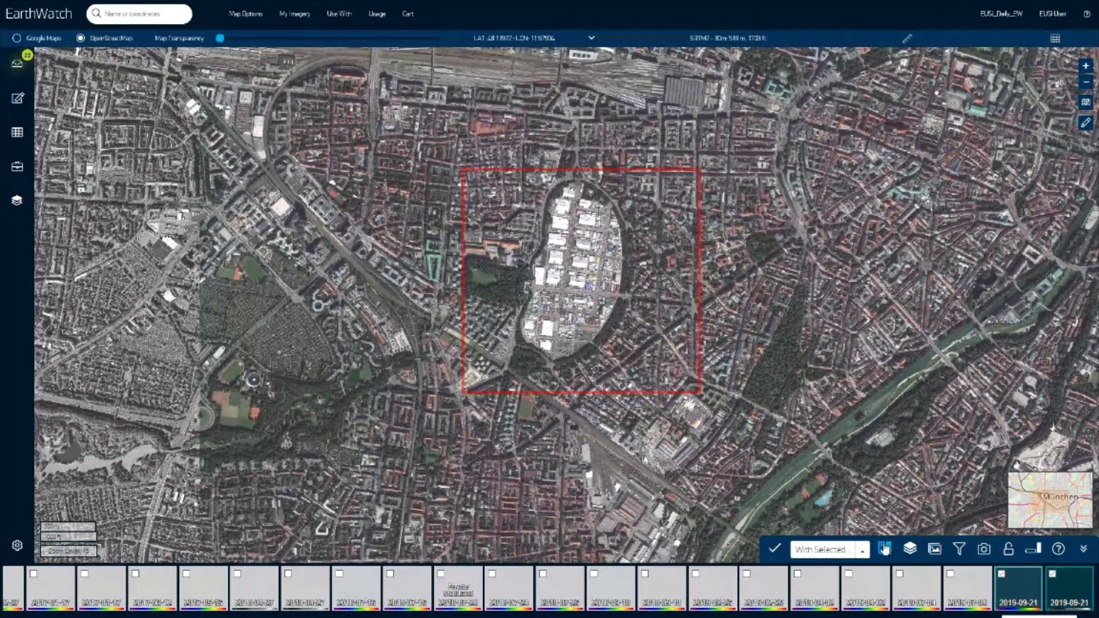
Step: Switch the image carousel to the DG Archive source and display the colour image dated 2014-09-24 on the map
left_click(934, 551)
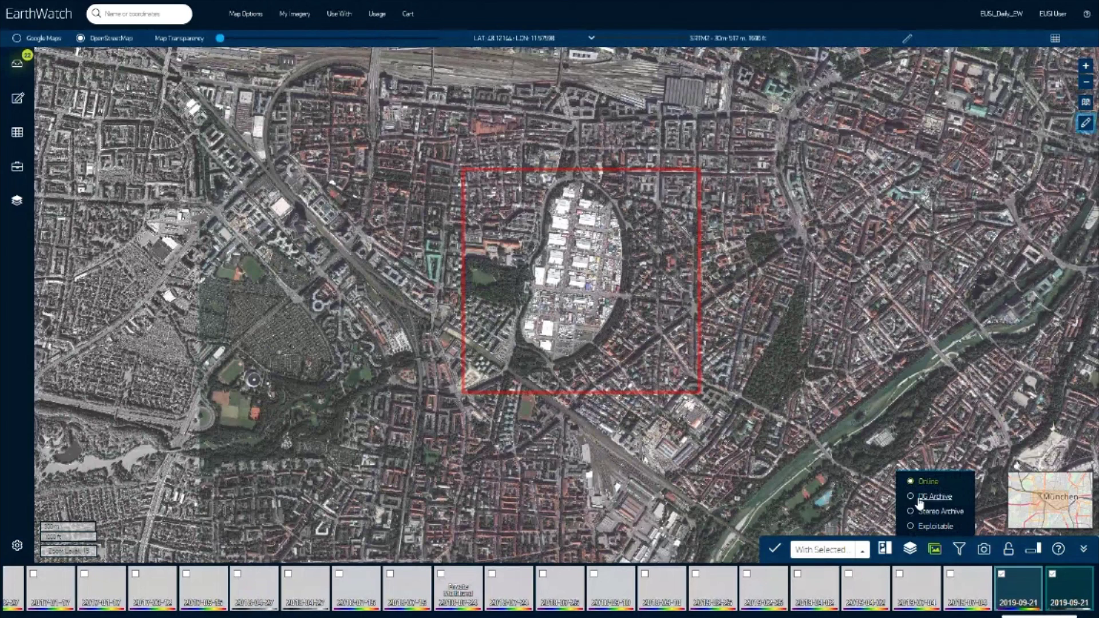
left_click(919, 498)
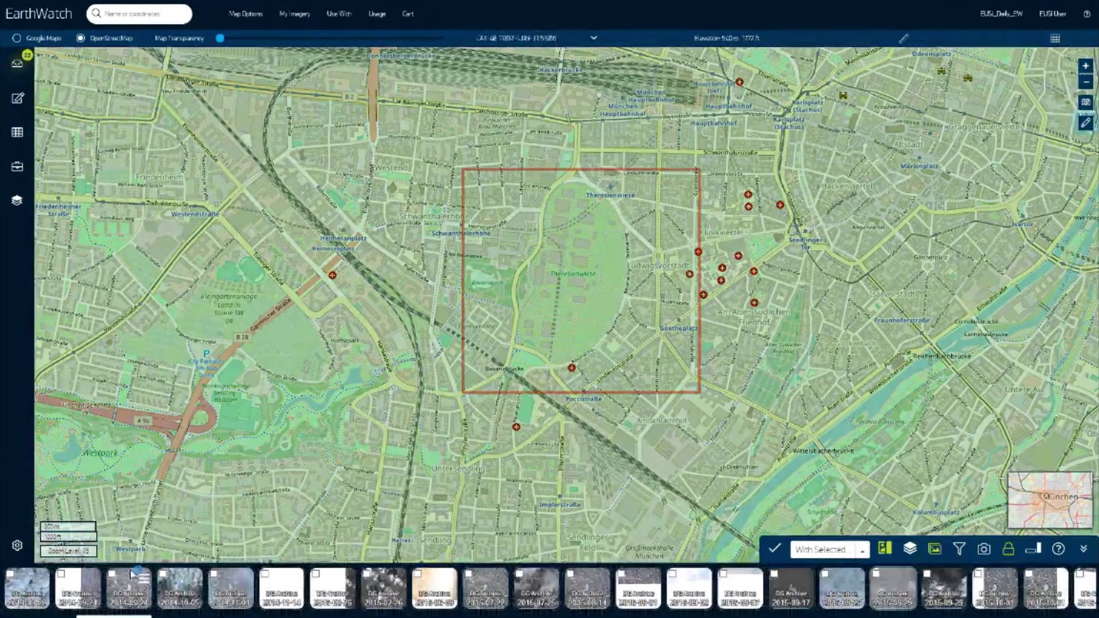
left_click(131, 574)
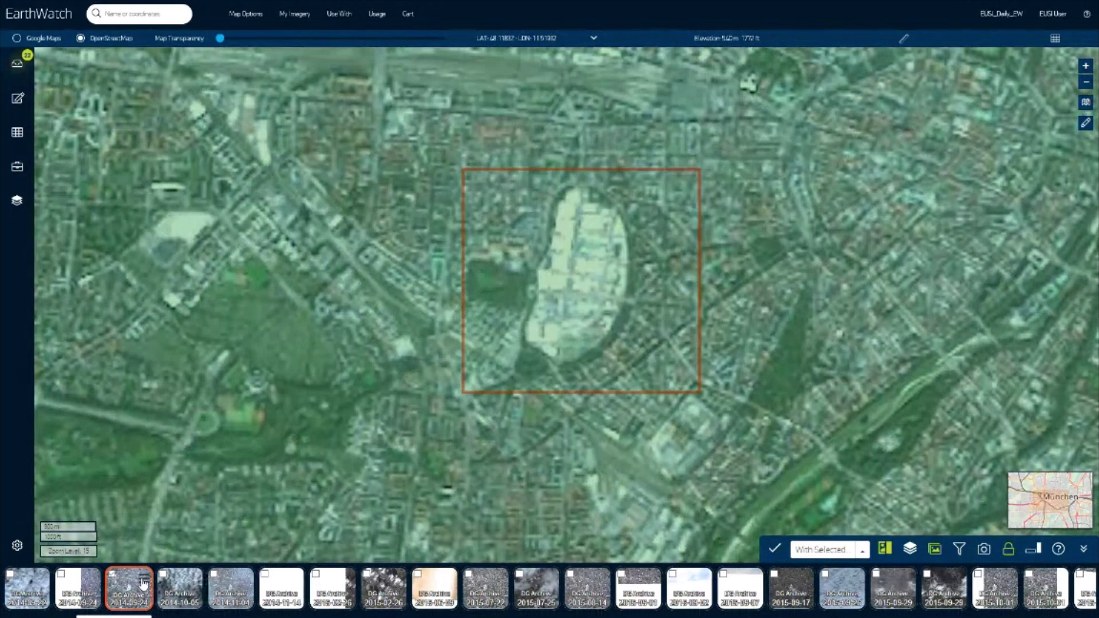
Step: Start a cart order for the 2014-09-24 image named "munich2014", delivered to Library, with Product Evaluation as end use
left_click(143, 582)
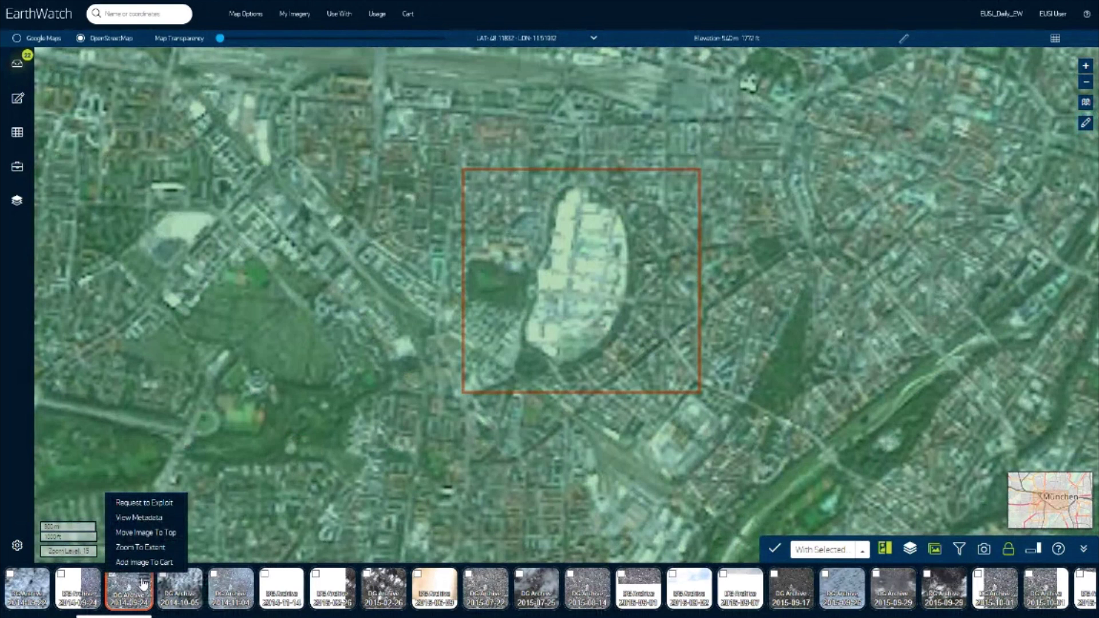
left_click(143, 563)
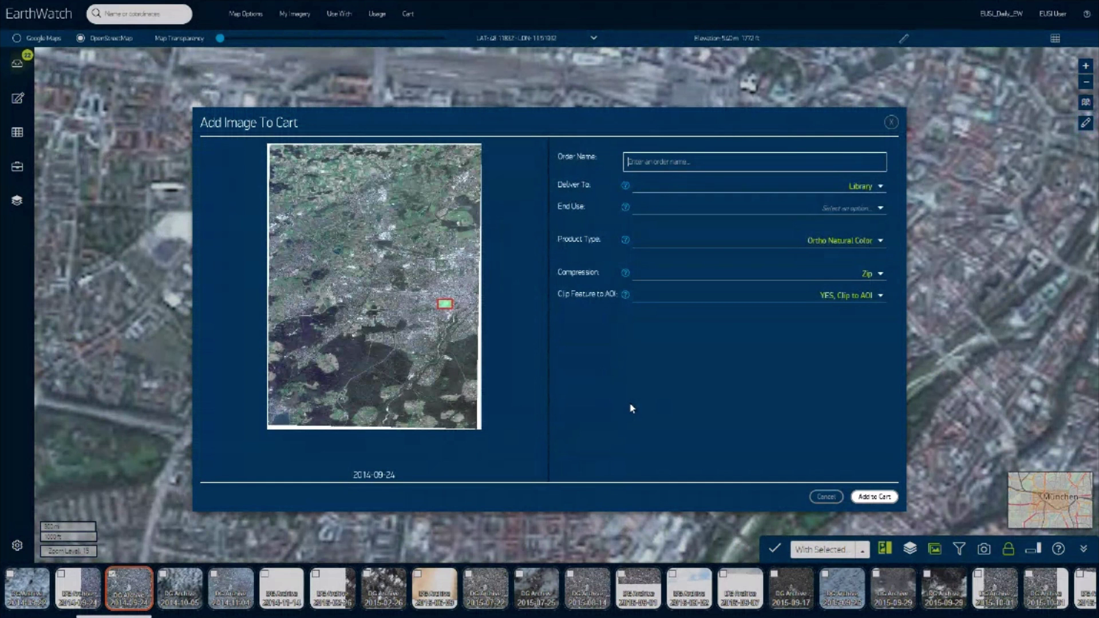
type("munich2014")
left_click(790, 197)
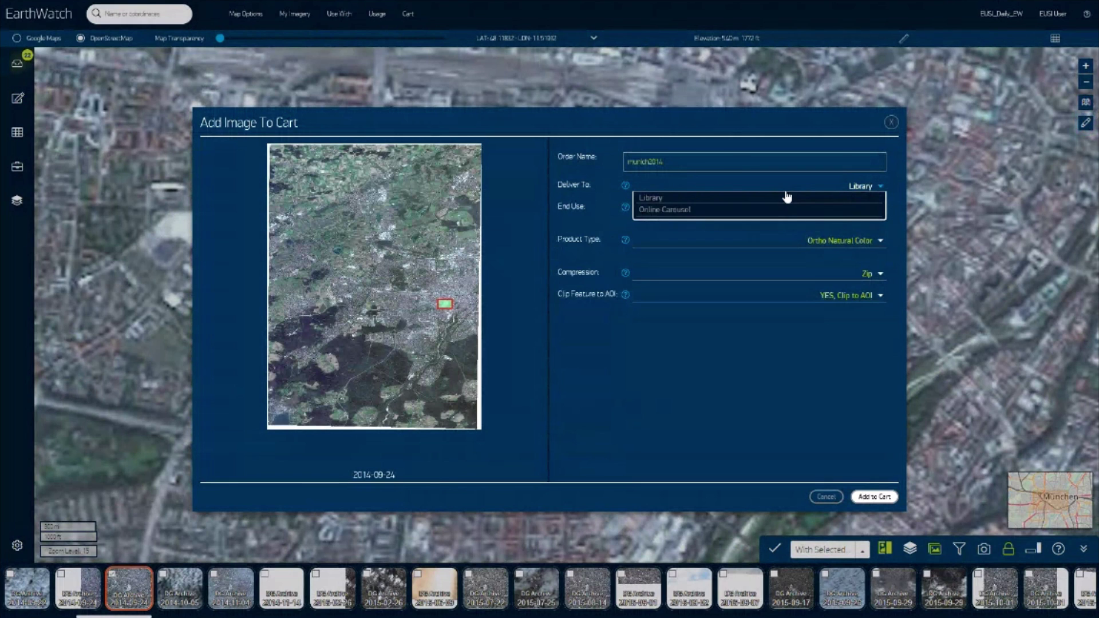
left_click(679, 203)
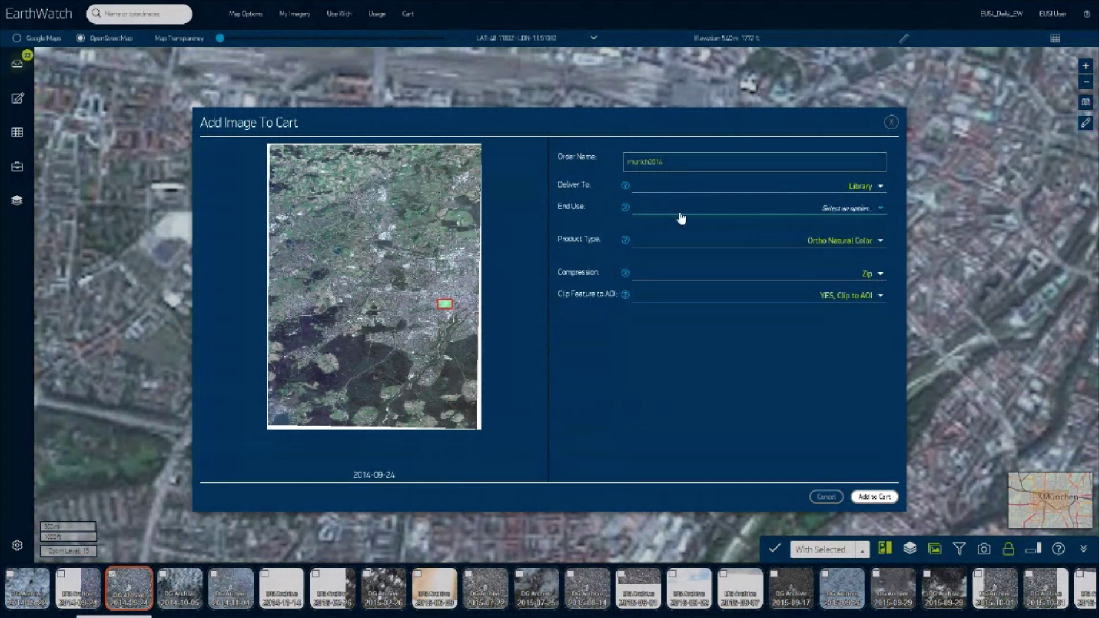
left_click(718, 212)
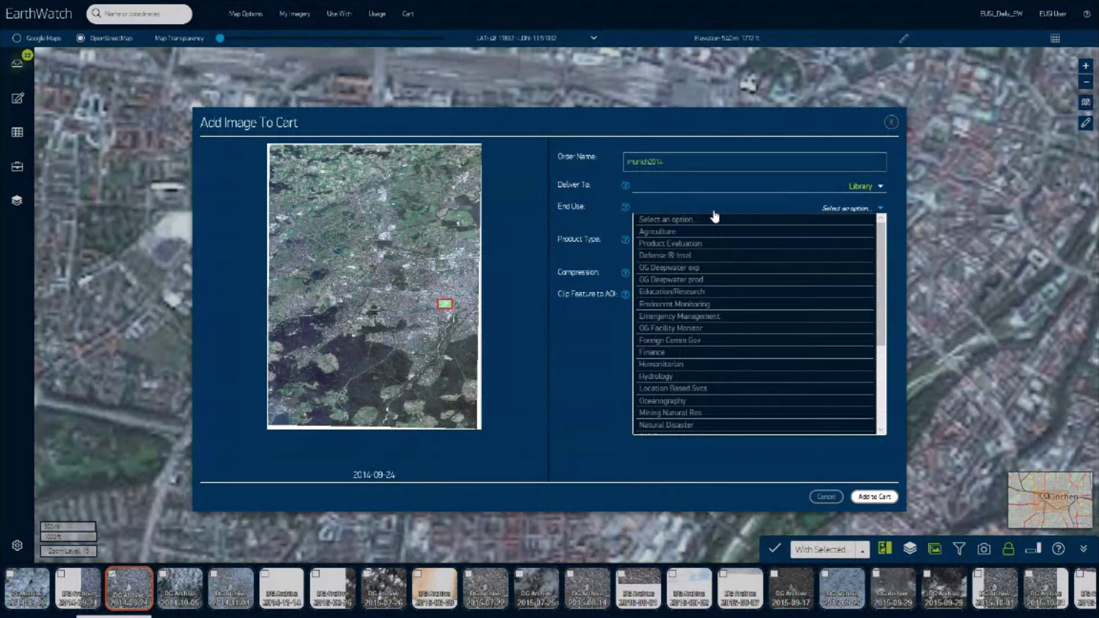
left_click(697, 246)
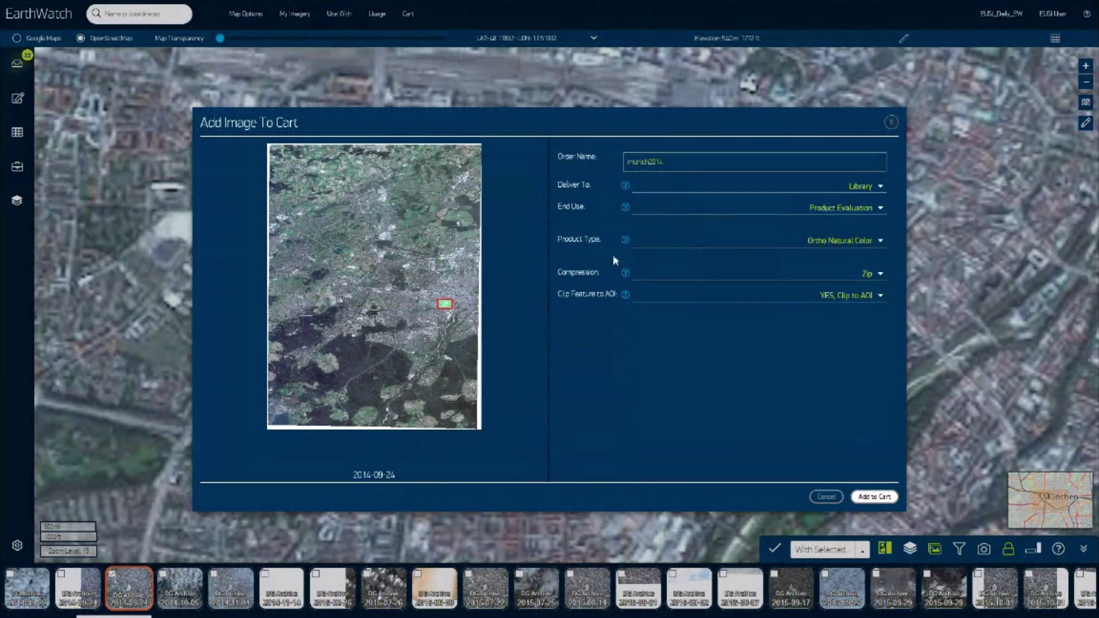
Step: Set the product type to Ortho Ready (OR2A) Natural Color and add the order to the cart
left_click(732, 246)
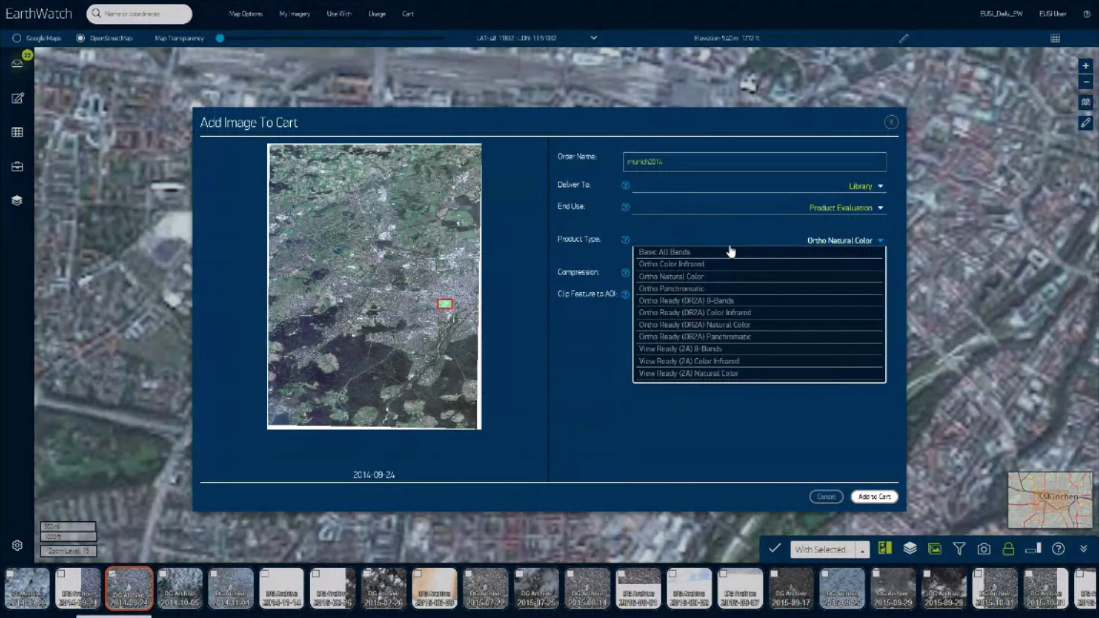
left_click(743, 326)
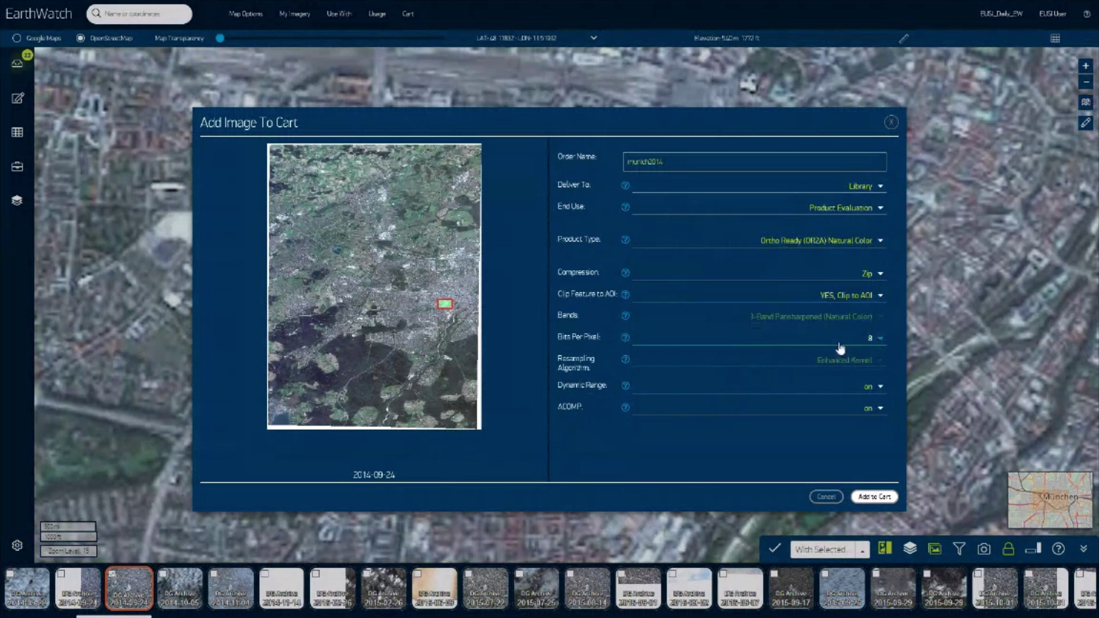
left_click(789, 345)
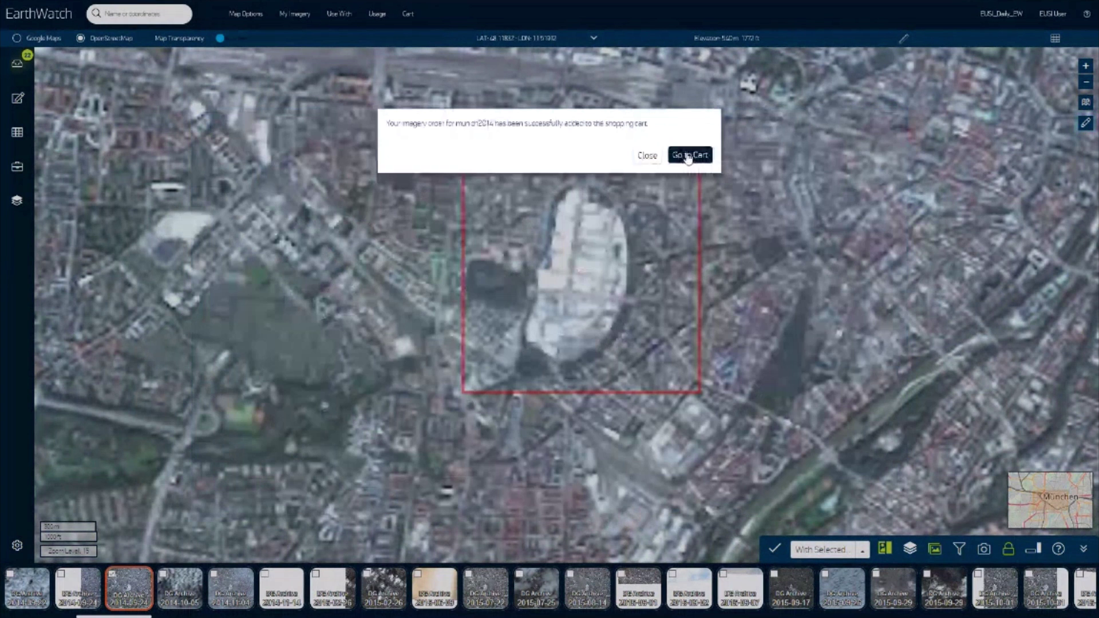
Step: Submit the munich2014 order from the cart and close the cart
left_click(692, 154)
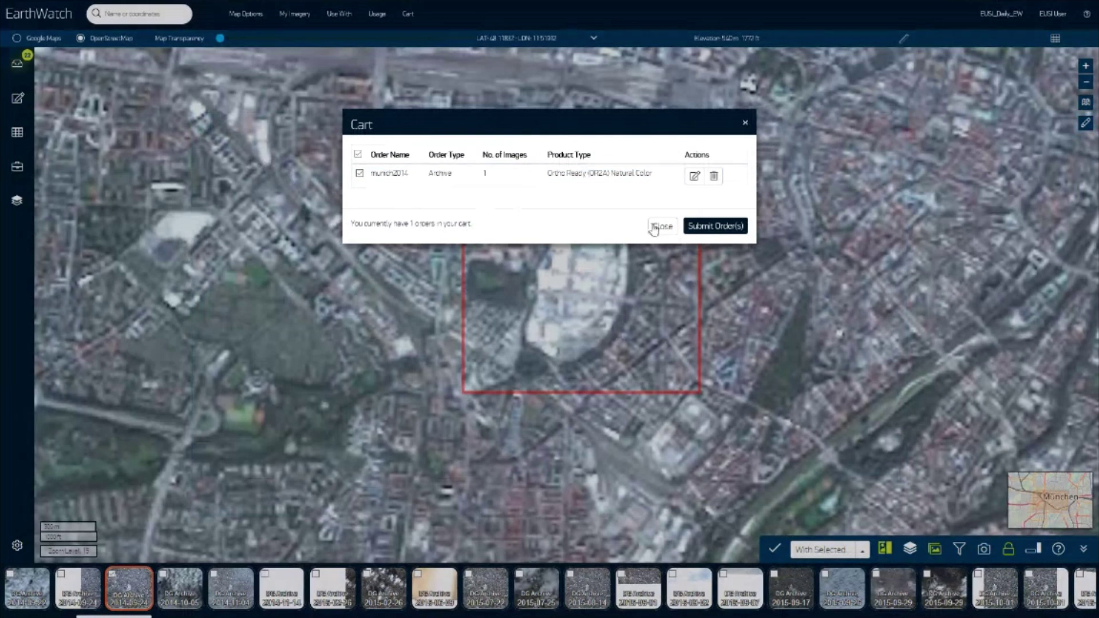
left_click(709, 229)
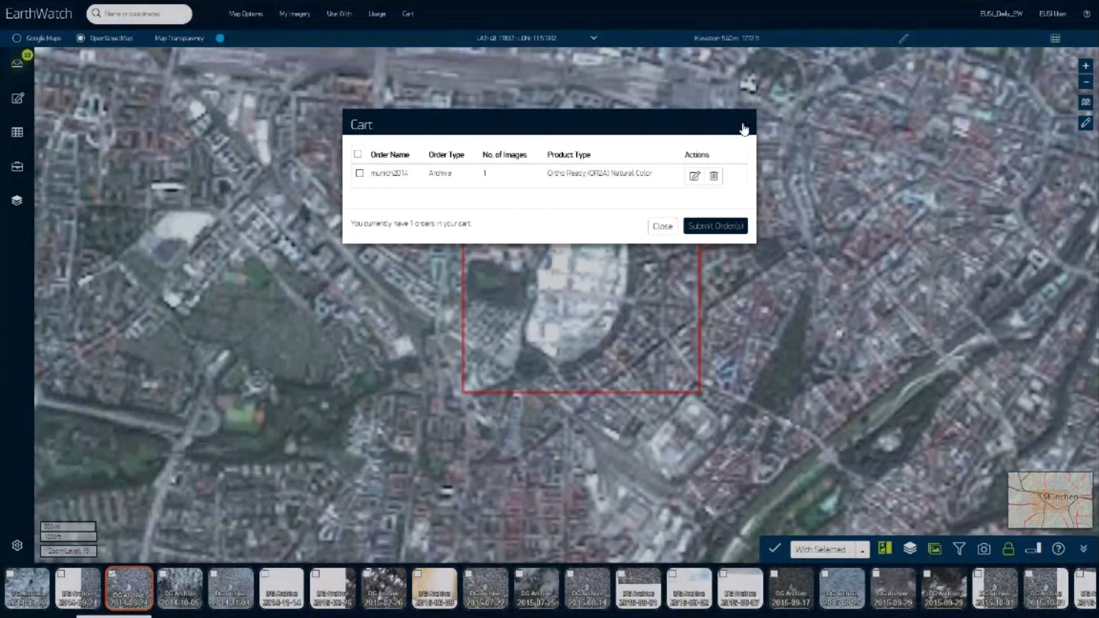
left_click(744, 128)
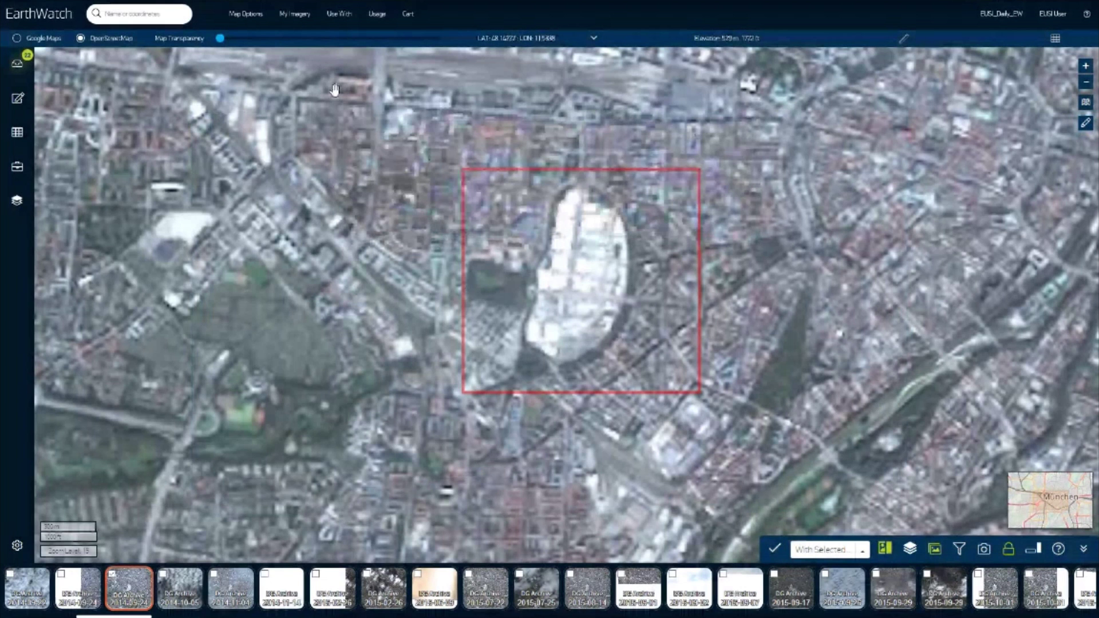
Step: Review the download acceptance details of the munich2014 item in the library, and leave without accepting them
left_click(302, 17)
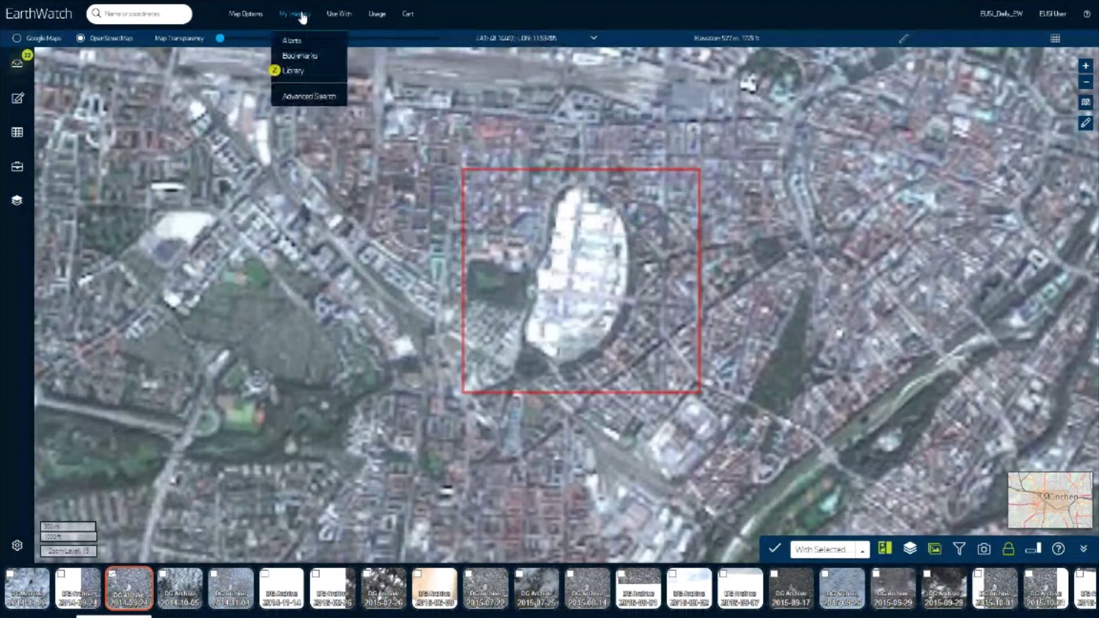
left_click(296, 72)
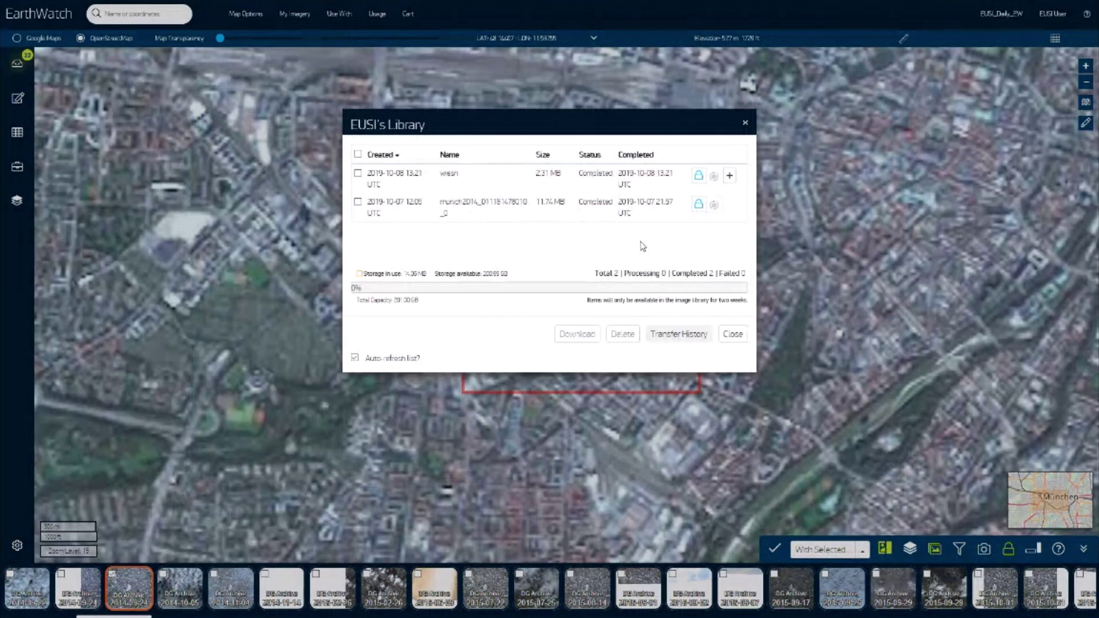
left_click(698, 211)
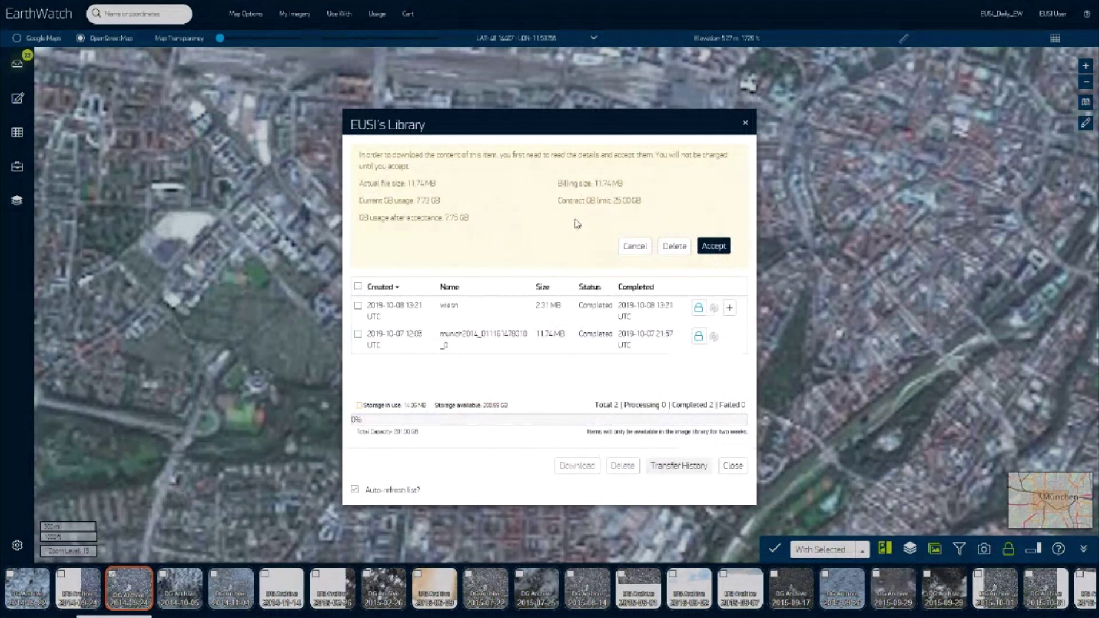
left_click(634, 252)
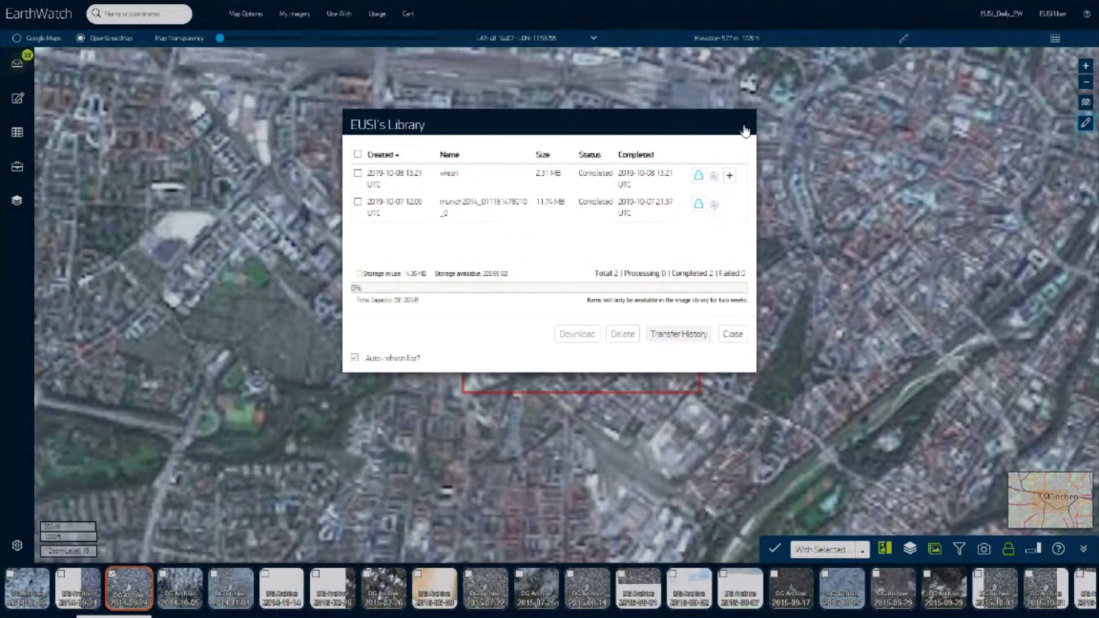
left_click(745, 131)
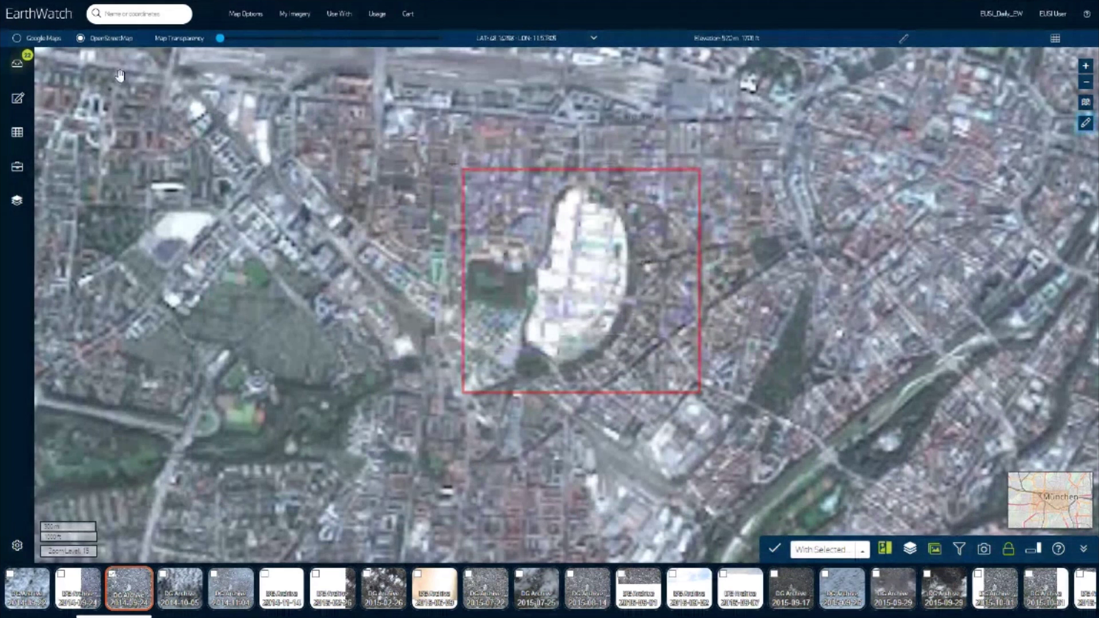
Step: Show the order history in the dashboard and examine the newest order's details, including its line item's catalog ID
left_click(16, 67)
left_click(178, 71)
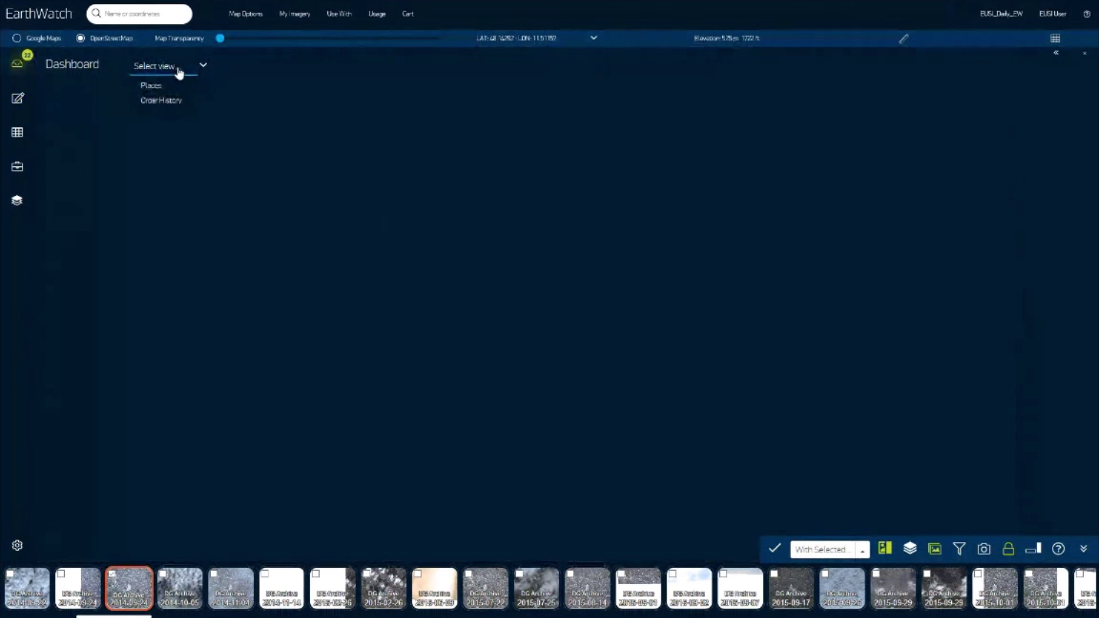
left_click(177, 102)
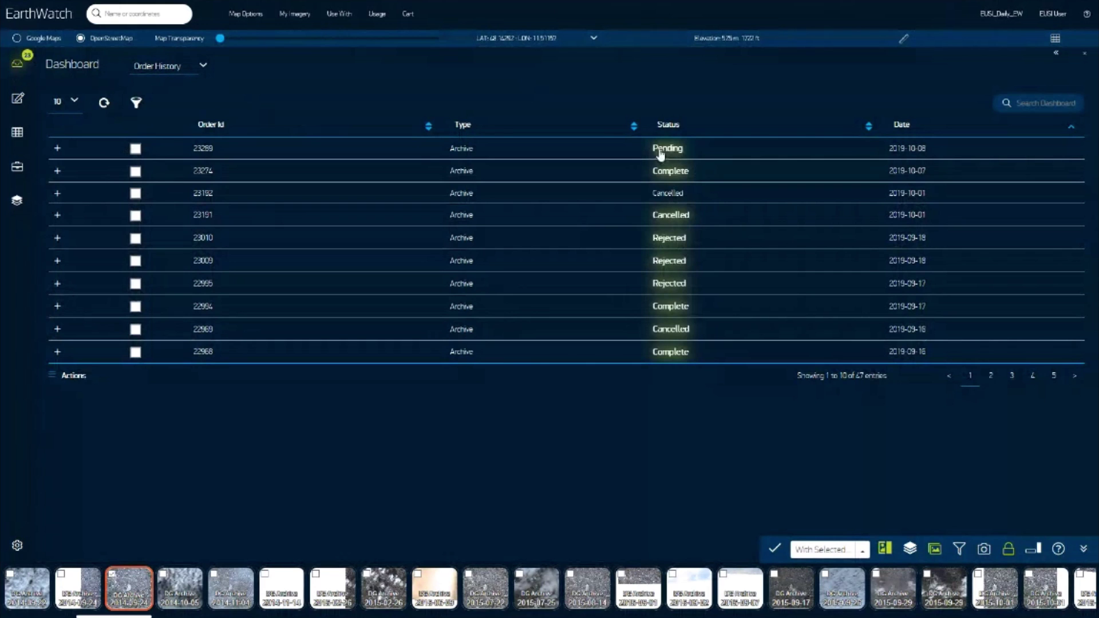
left_click(57, 149)
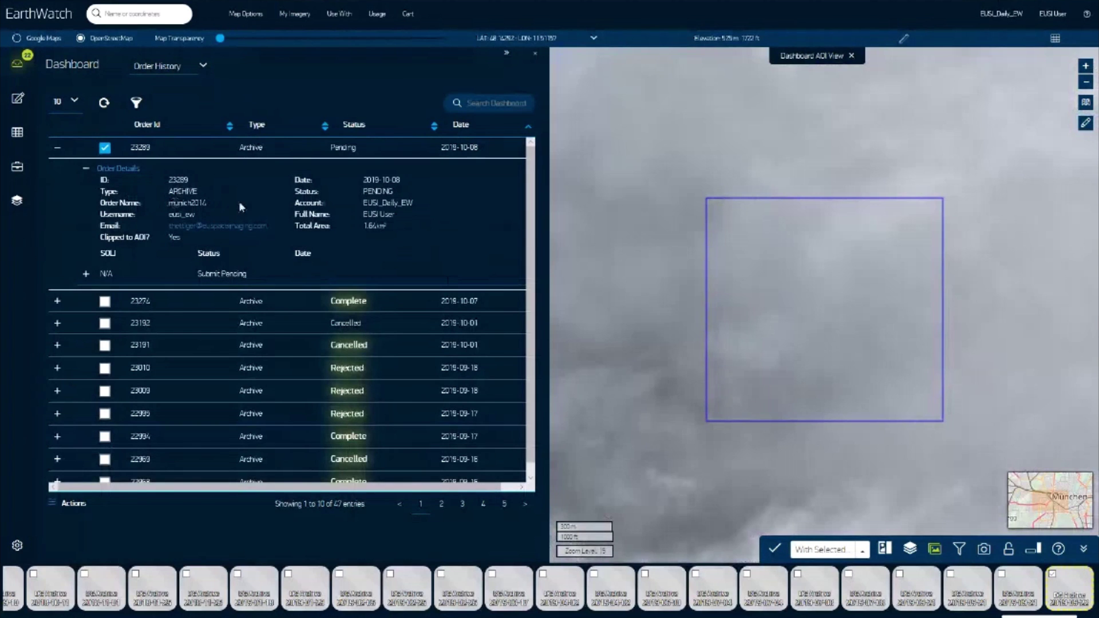
left_click(86, 275)
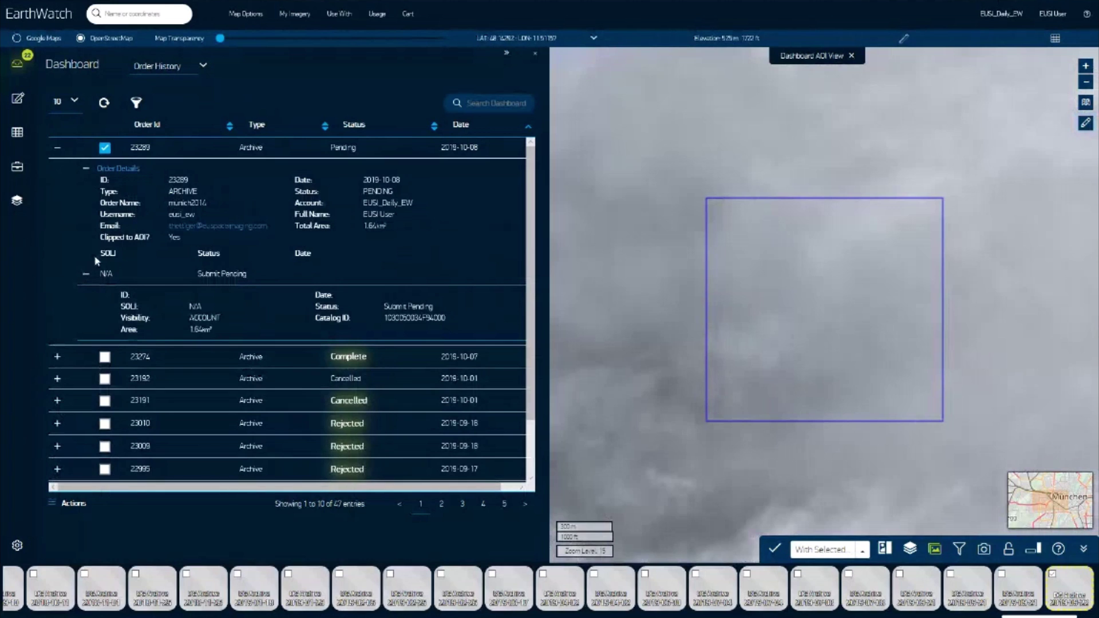
left_click_drag(383, 318, 461, 320)
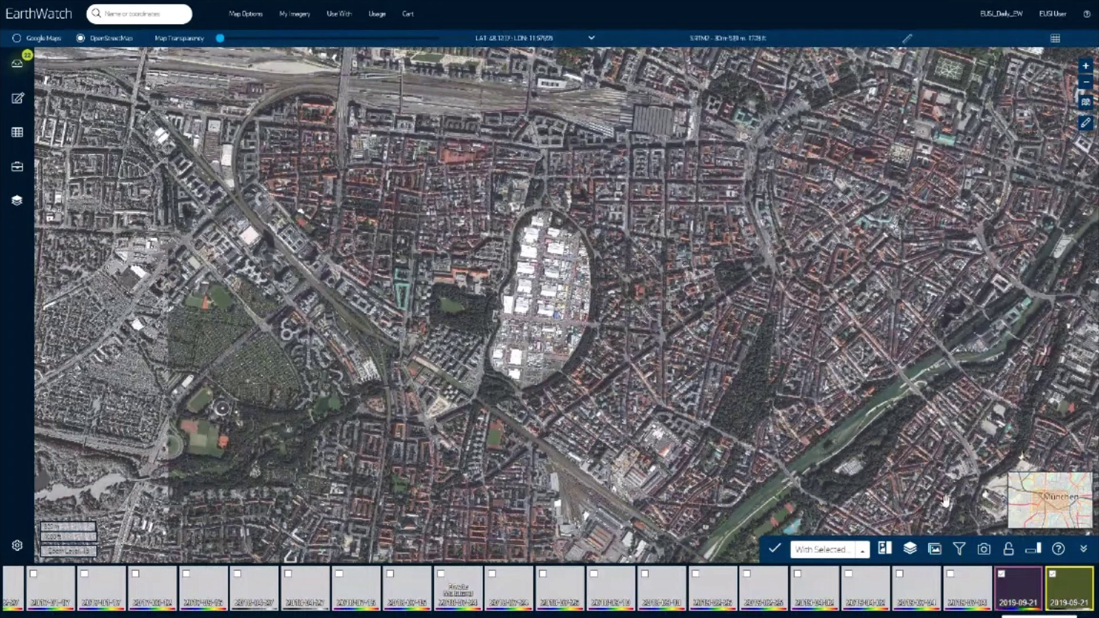
Step: Switch the image carousel to Exploitable images and open the most recent one for exploitation
left_click(936, 548)
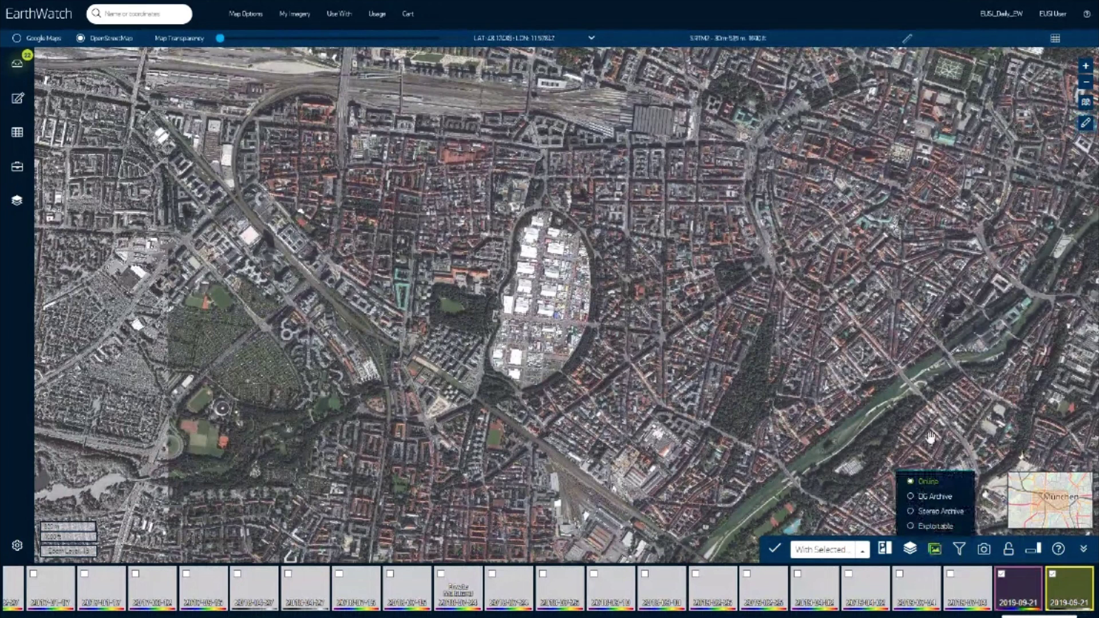
left_click(939, 527)
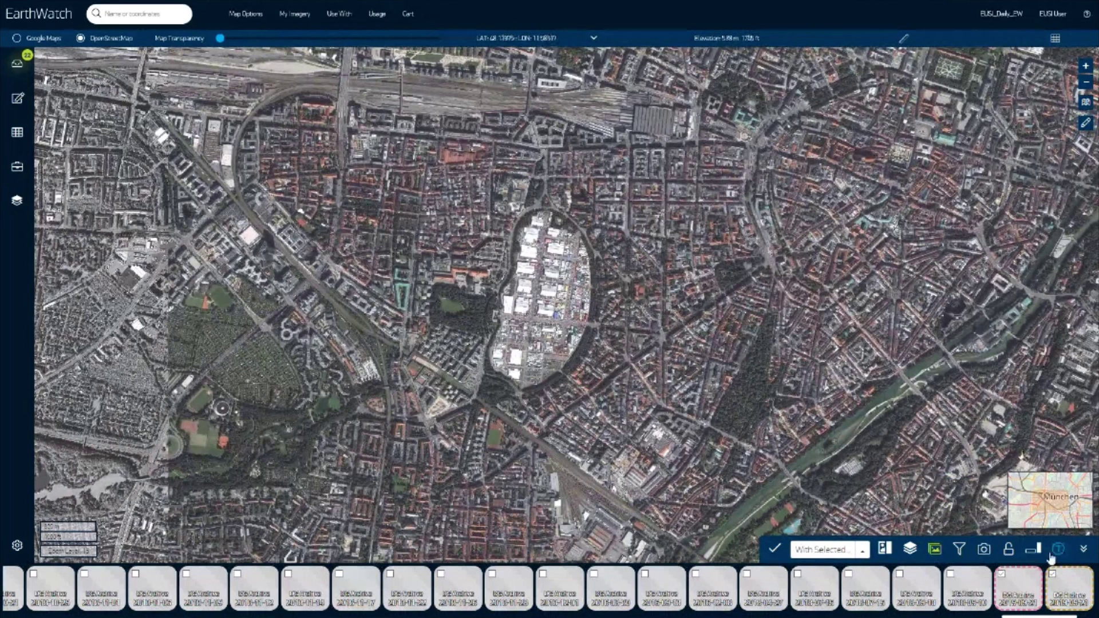
left_click(1054, 577)
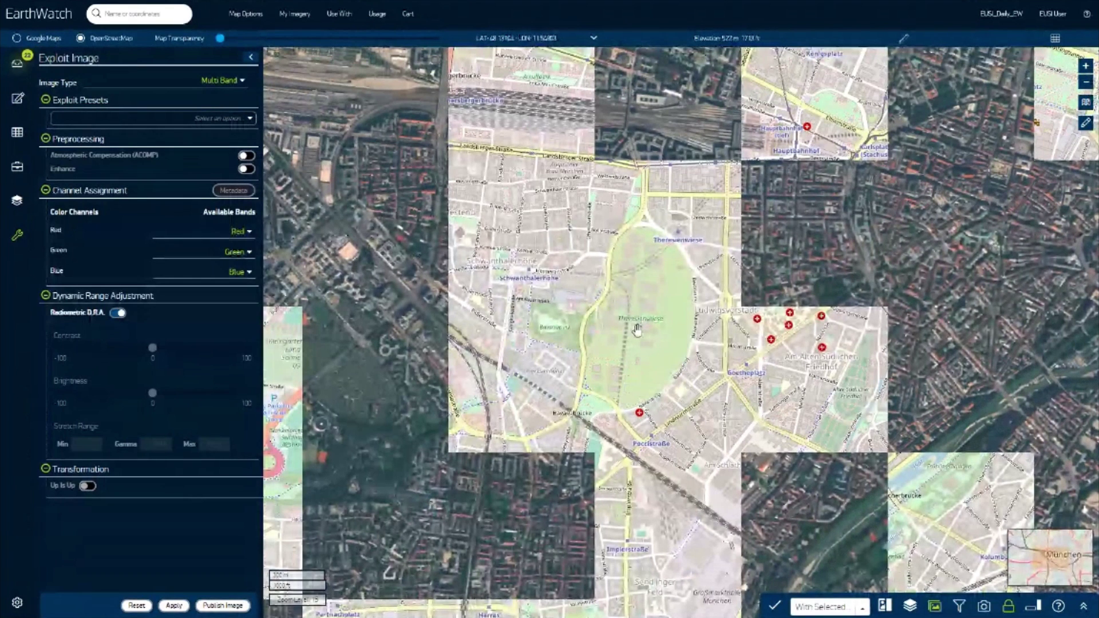
Step: Apply the False Color (NIR – Red – Green) exploit preset to the image covering the festival grounds
scroll(637, 330, "down", 1)
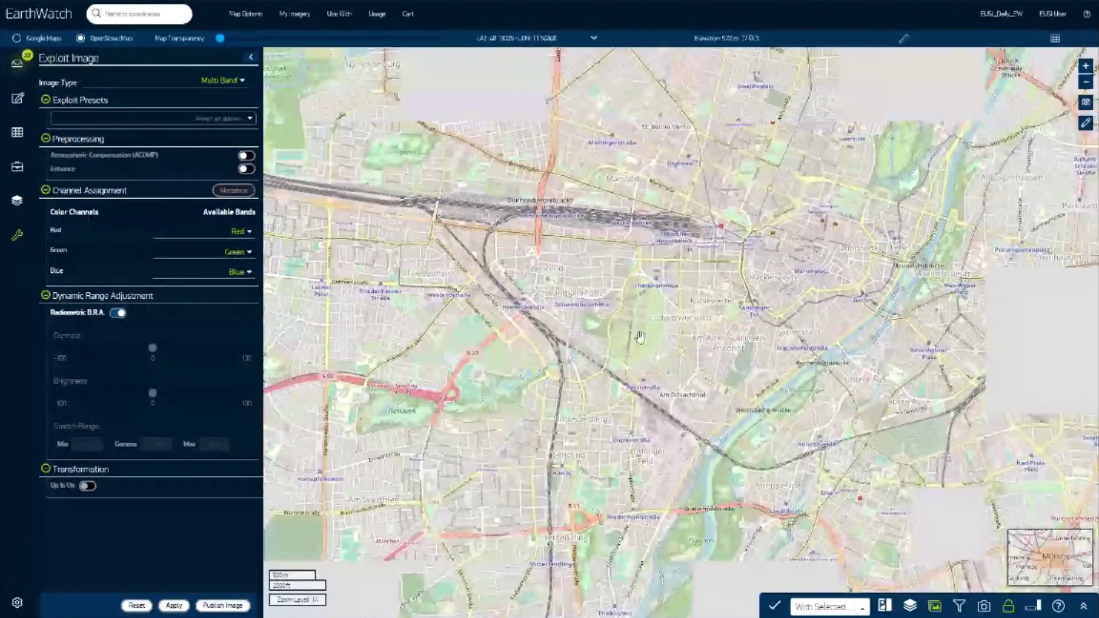
scroll(640, 337, "up", 1)
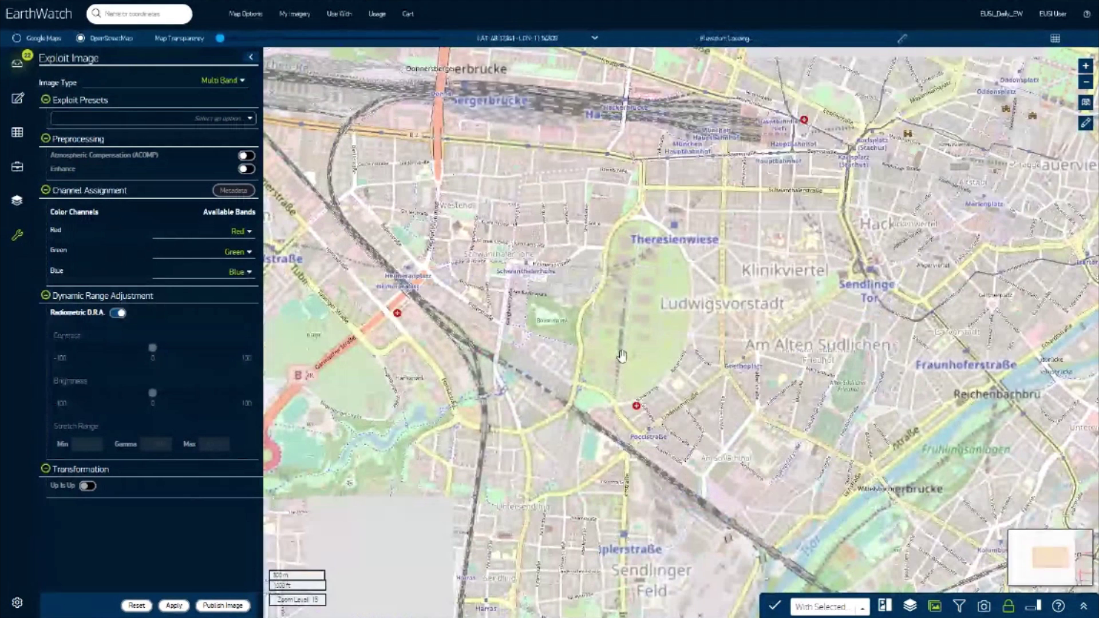
scroll(628, 338, "up", 1)
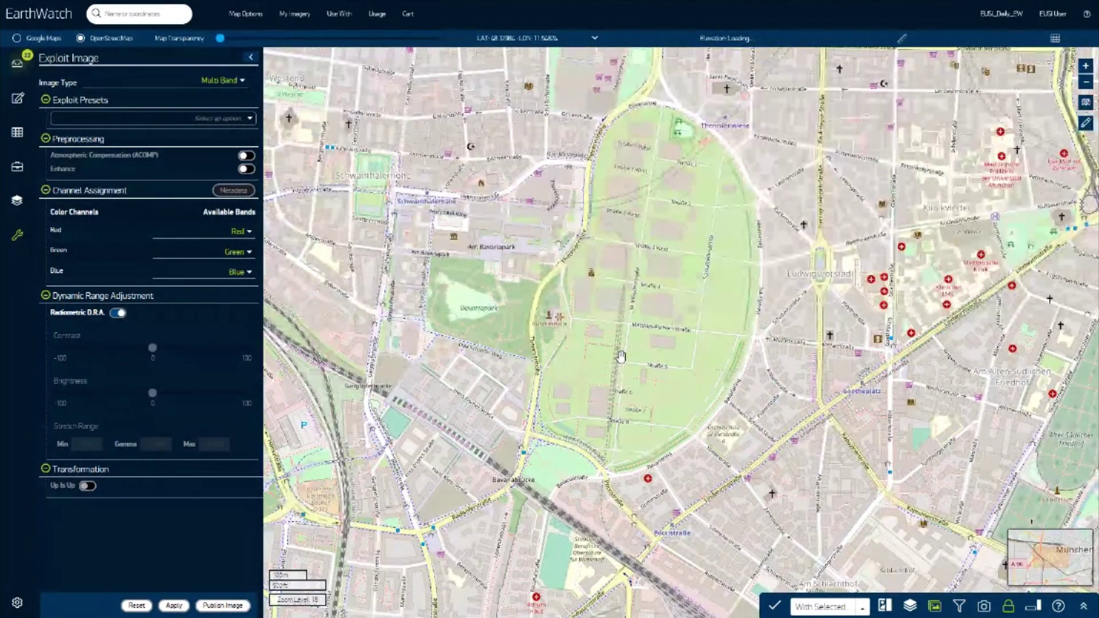
left_click(1008, 608)
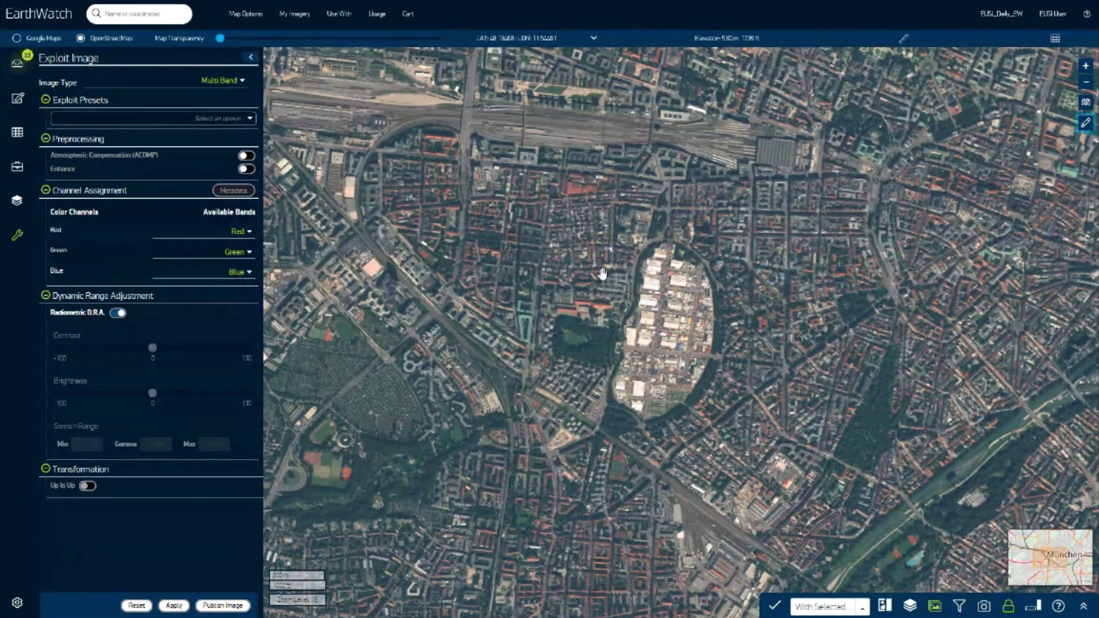
left_click(250, 119)
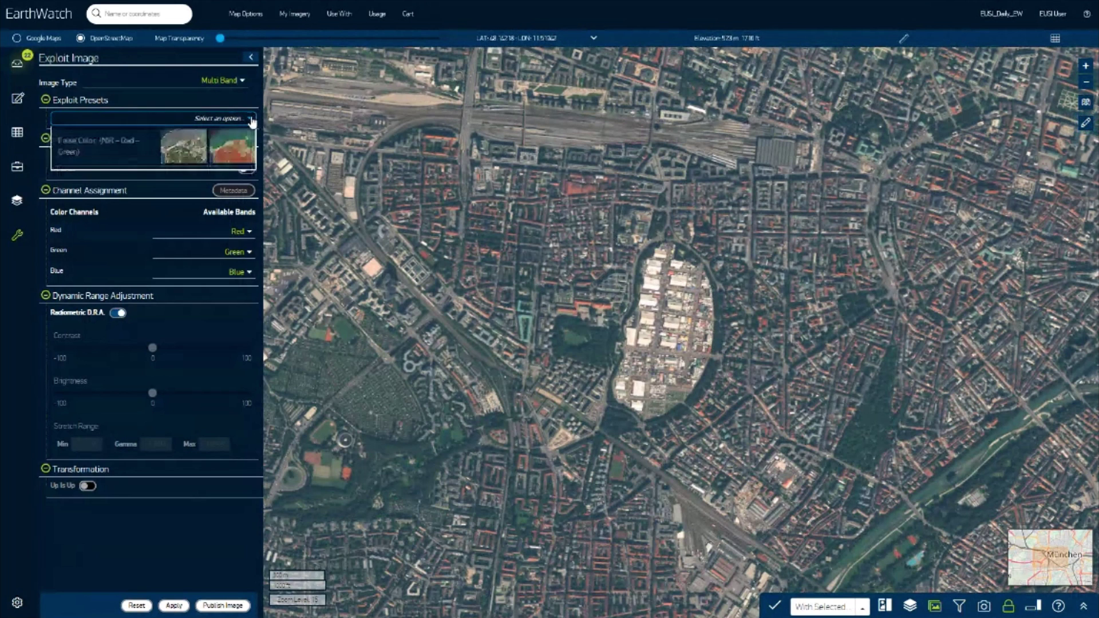
left_click(245, 147)
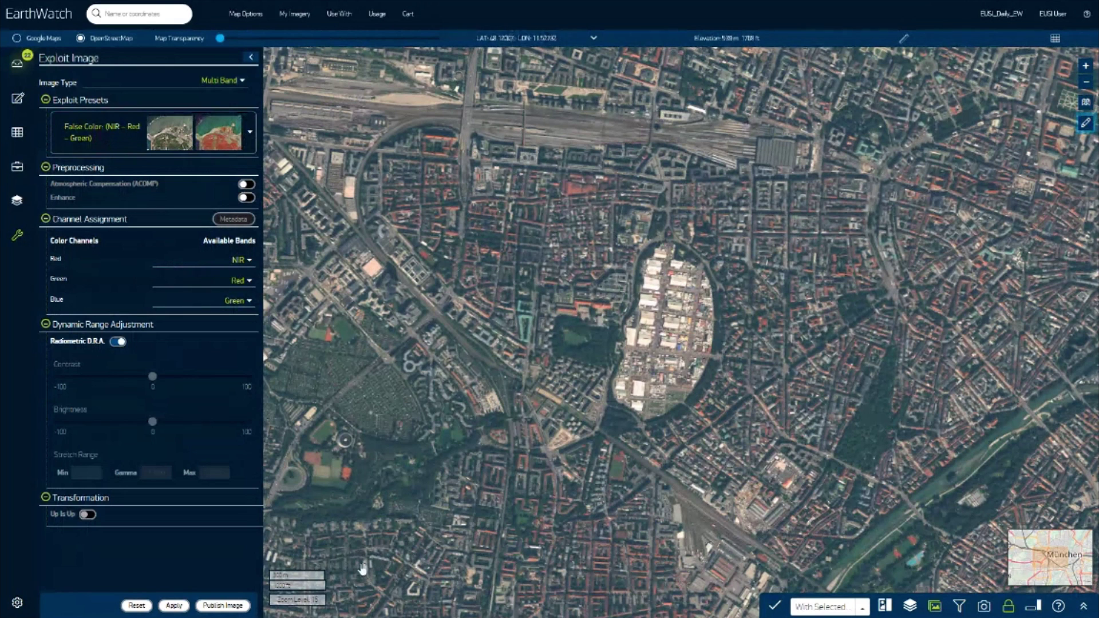
left_click(182, 607)
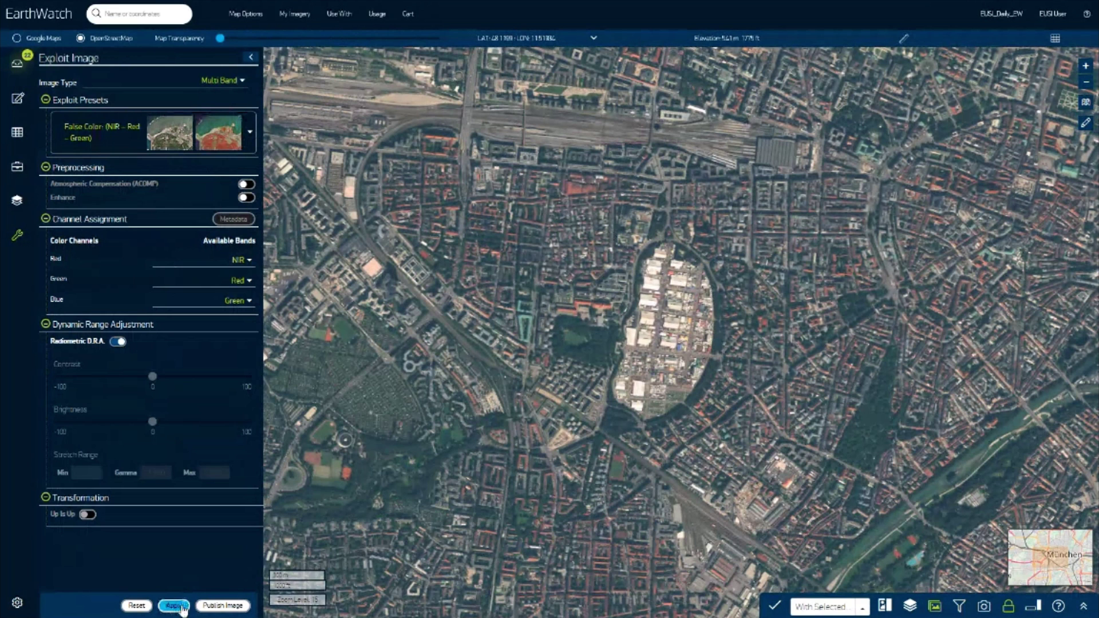
Step: Render the festival grounds image with the NIR – Red – Green channel assignment
left_click(179, 607)
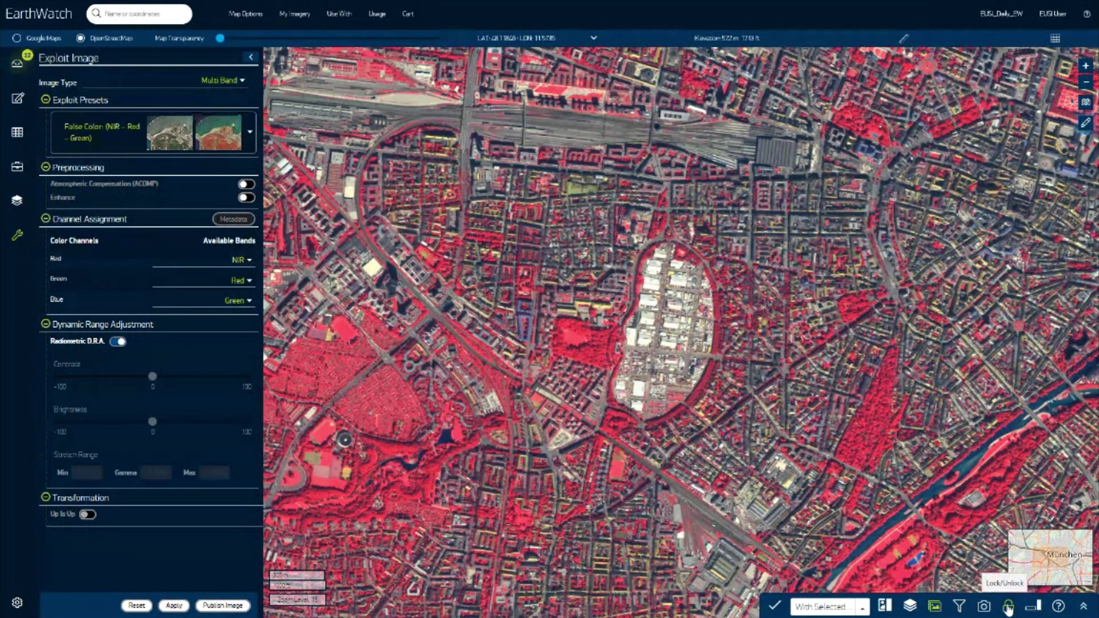
Step: Lock the carousel and open the DG Archive image from 2018-07-15 for exploitation
left_click(1009, 608)
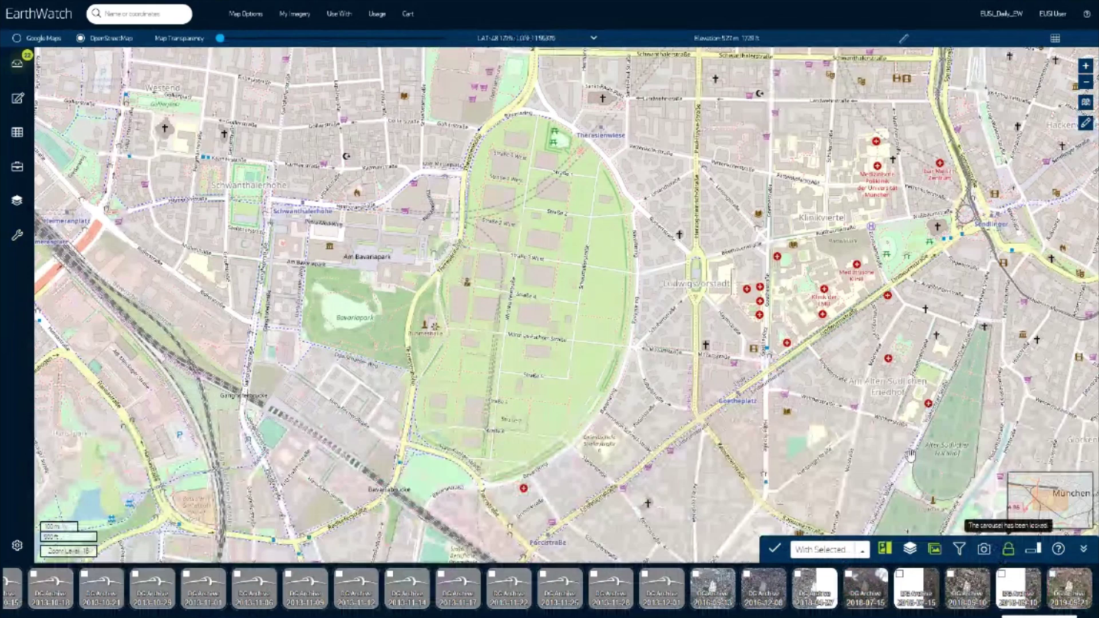
mouse_move(853, 587)
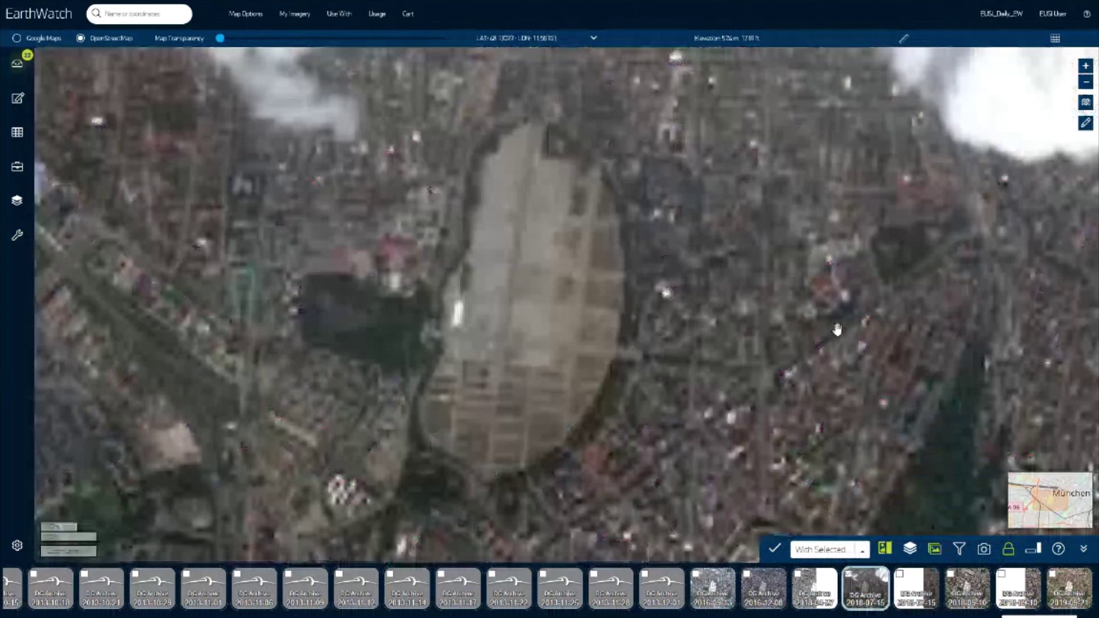
left_click(883, 584)
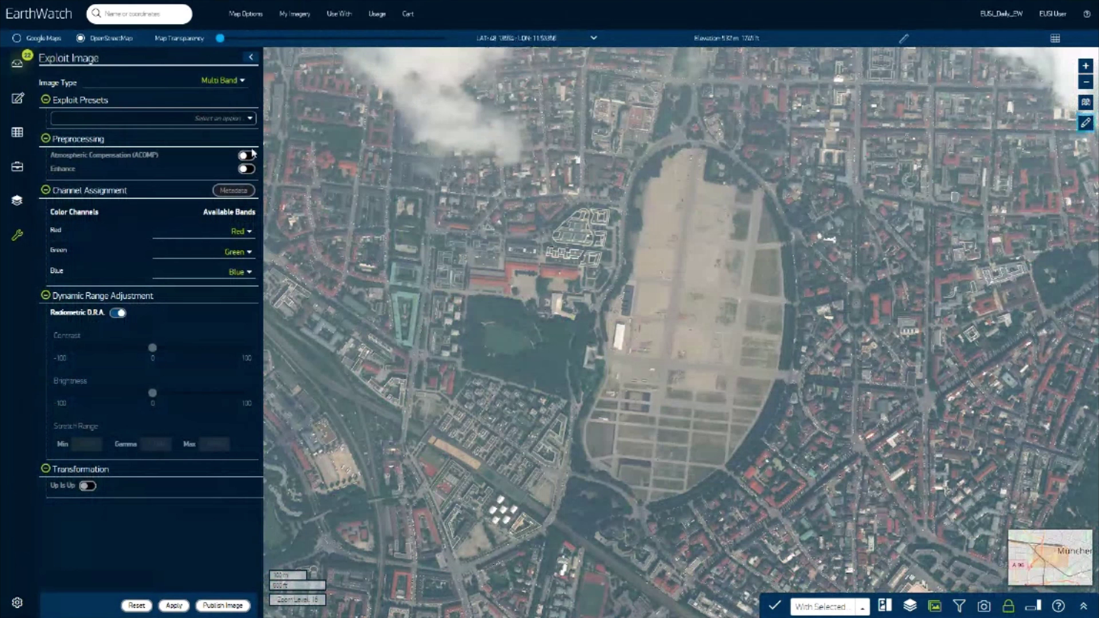
Step: Apply Atmospheric Compensation (ACOMP) to the 2018-07-15 image and close the exploitation settings
left_click(245, 157)
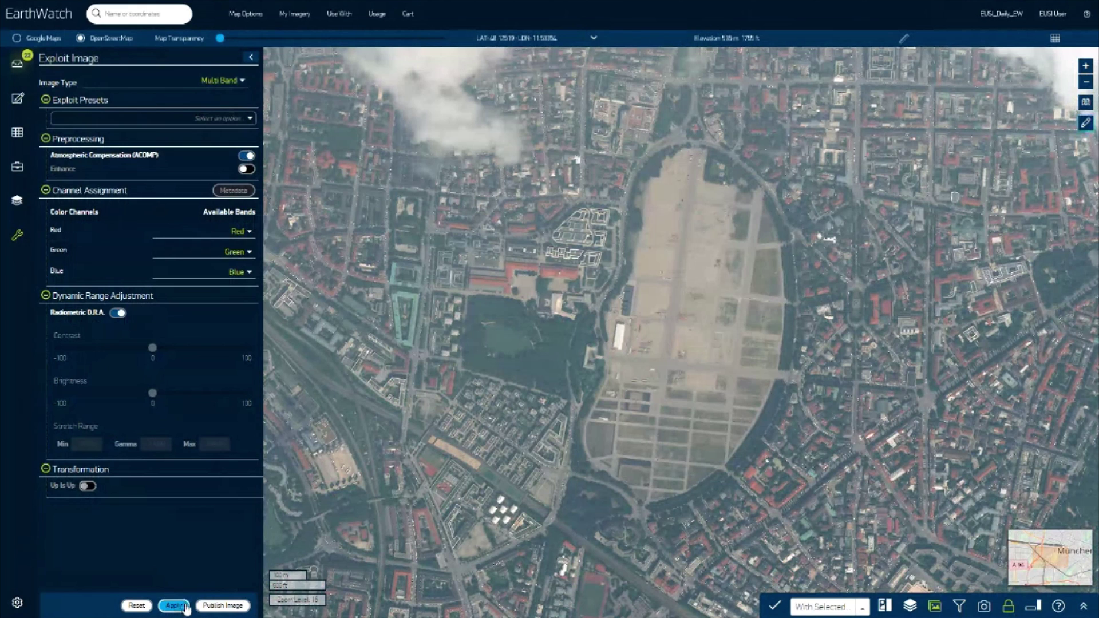
scroll(632, 307, "down", 1)
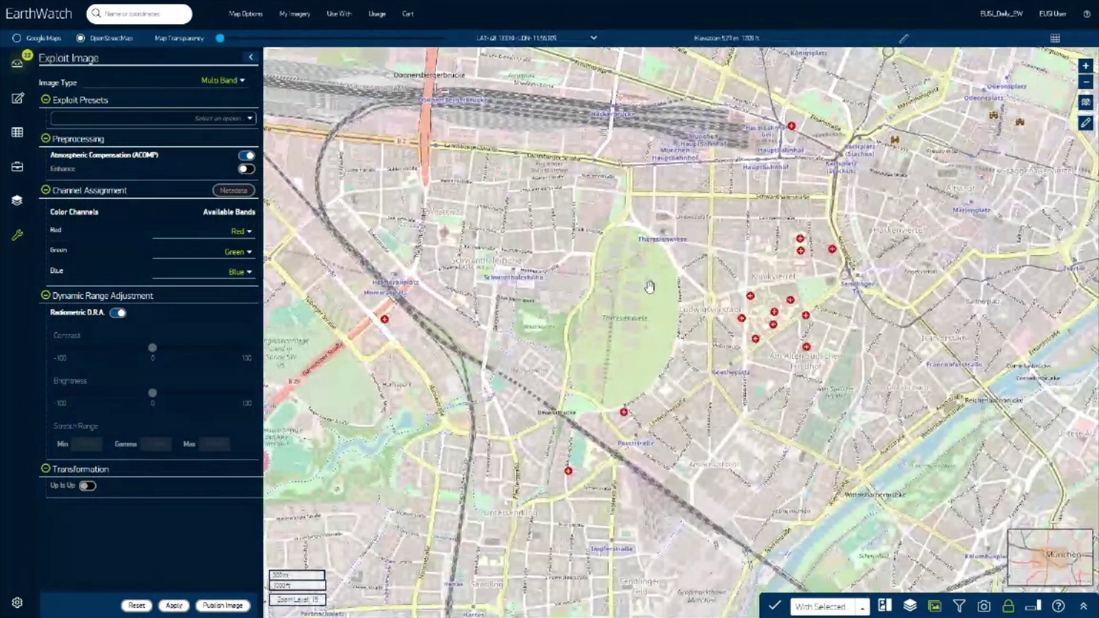
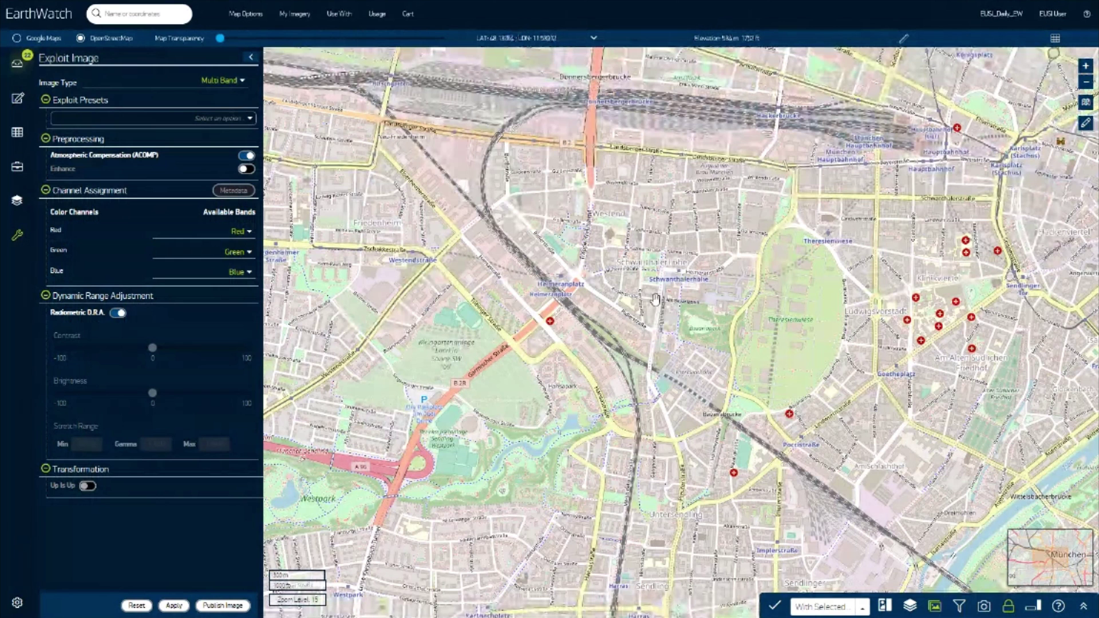
left_click(247, 605)
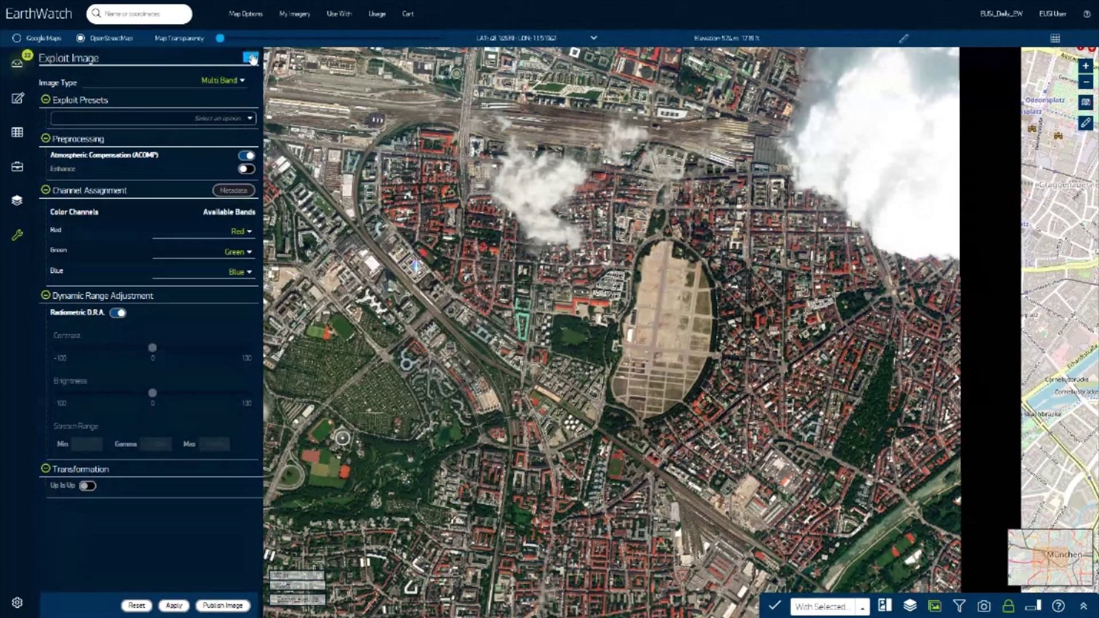
left_click(252, 59)
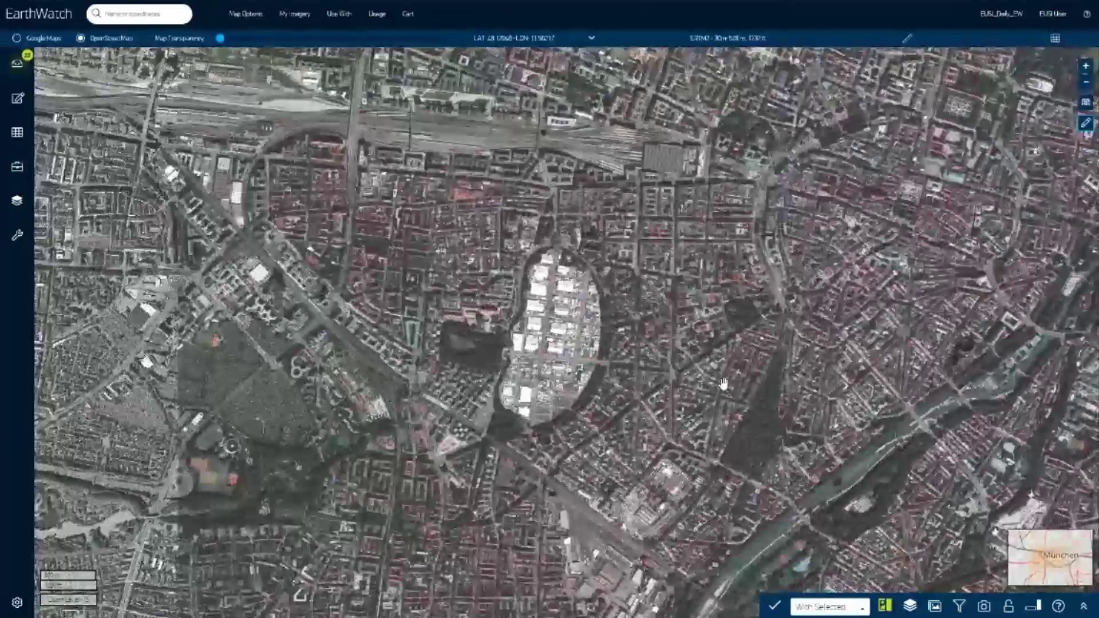
Step: Replace the existing polygon with a rectangle around the festival grounds and continue with it to Advanced Search
left_click(1085, 123)
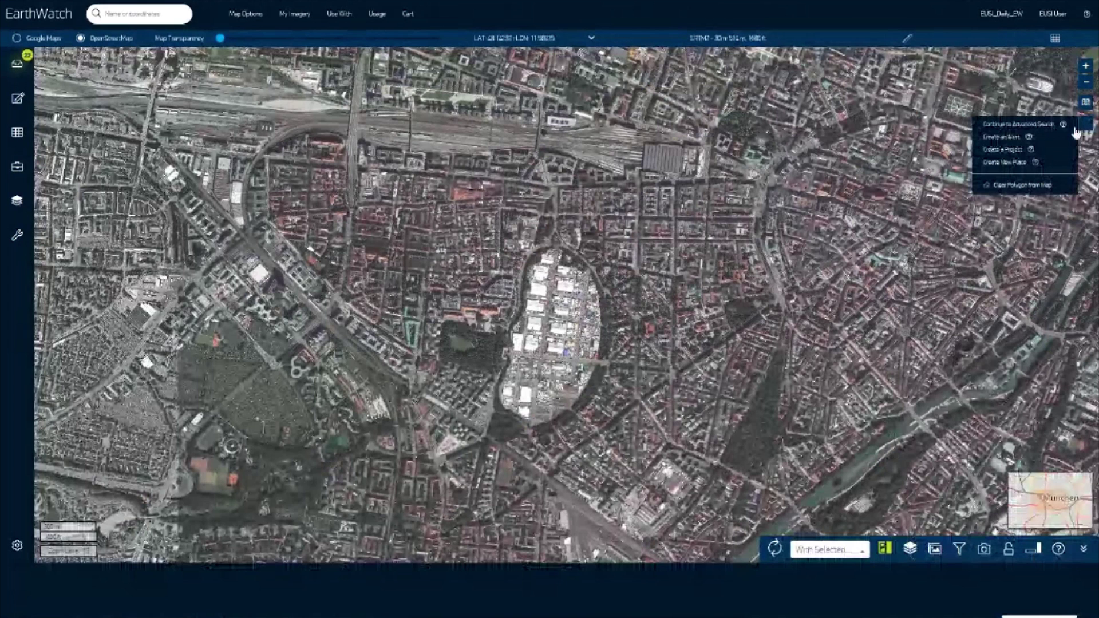
left_click(1076, 125)
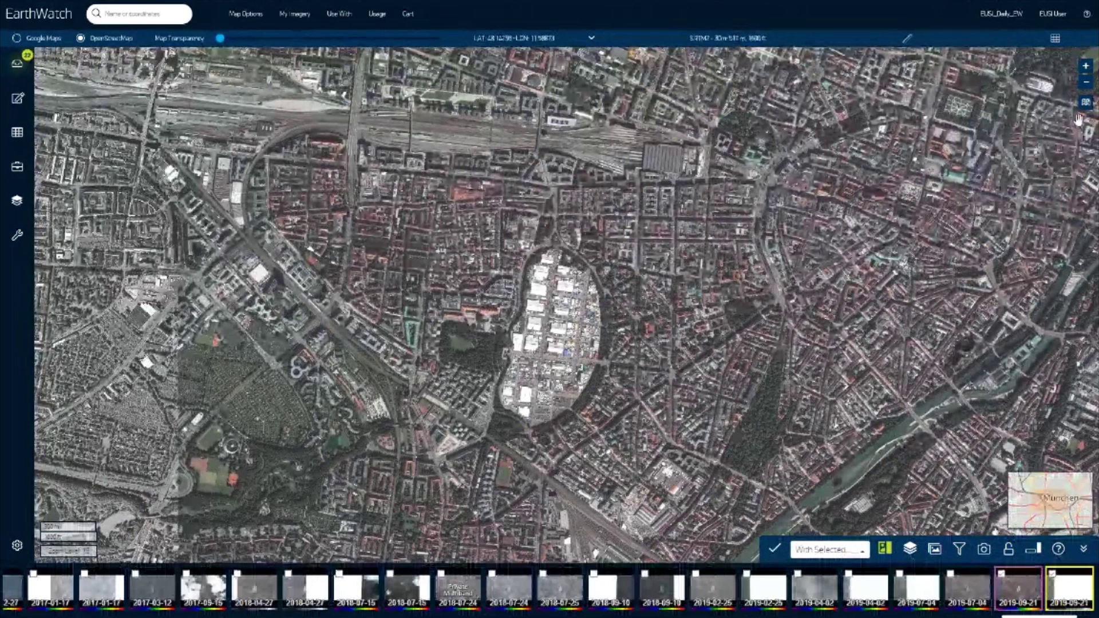
left_click(1086, 104)
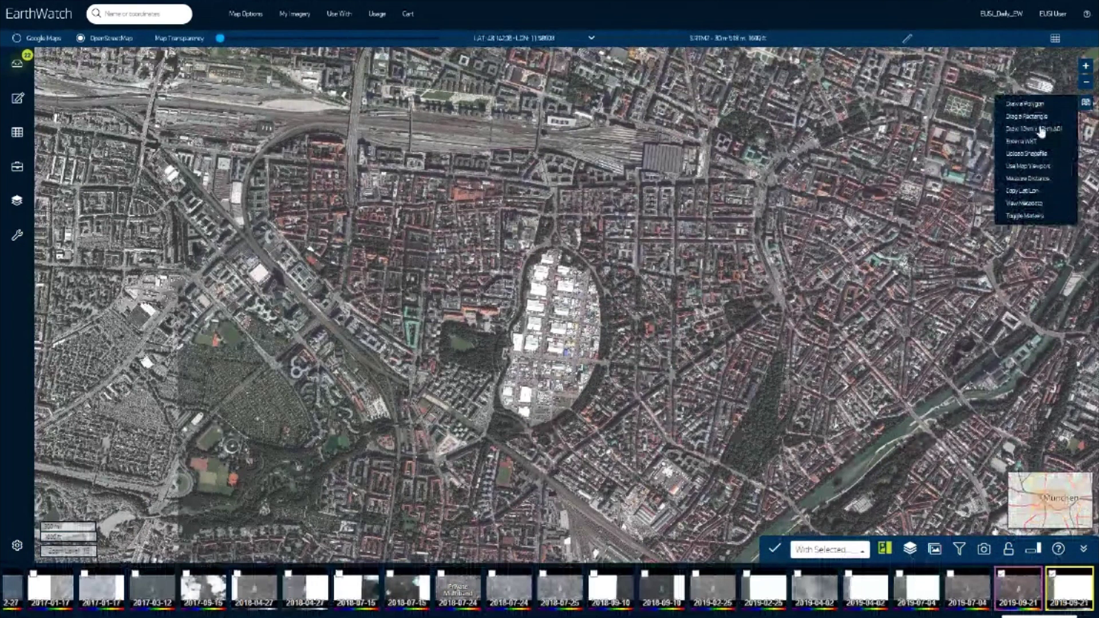
left_click(1041, 129)
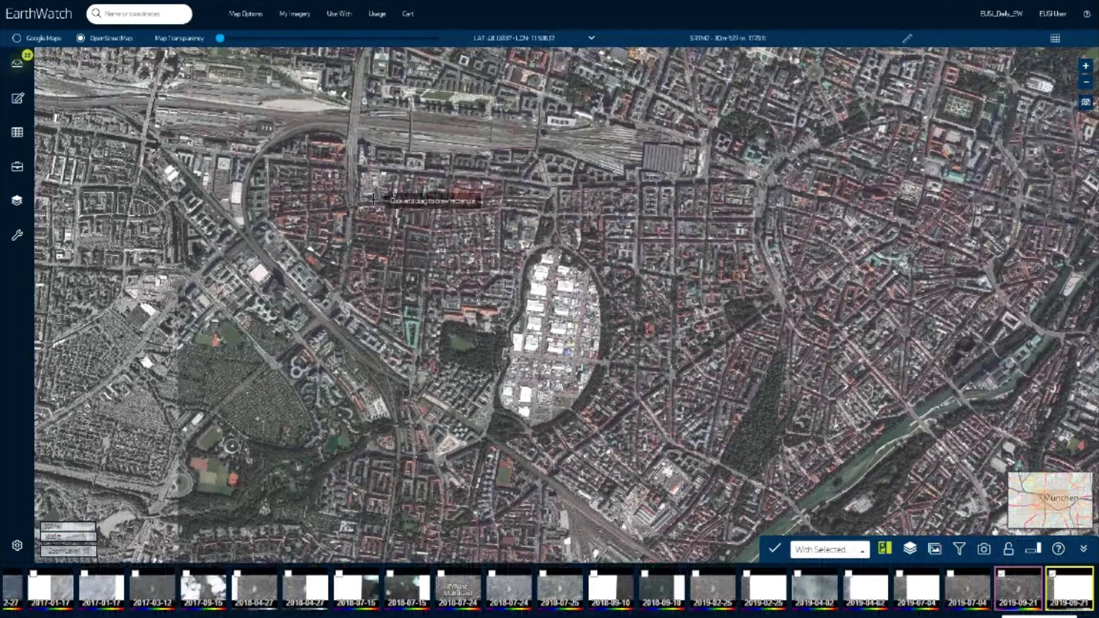
left_click_drag(404, 210, 719, 476)
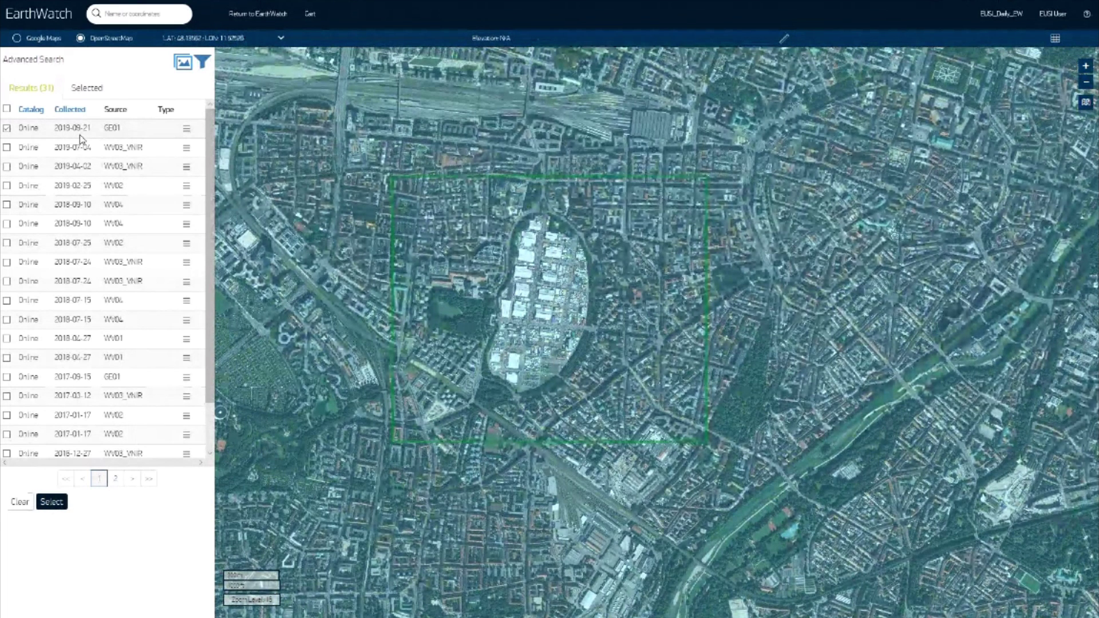
Step: Examine the metadata of the 2019-09-21 GE01 image in the Advanced Search results
left_click(186, 131)
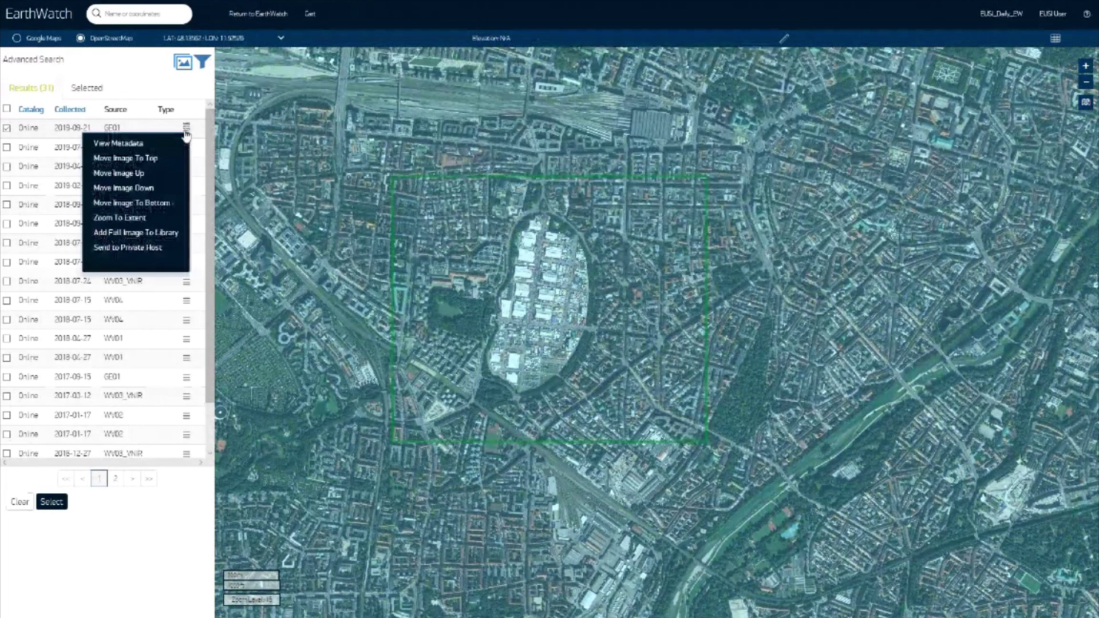
left_click(138, 148)
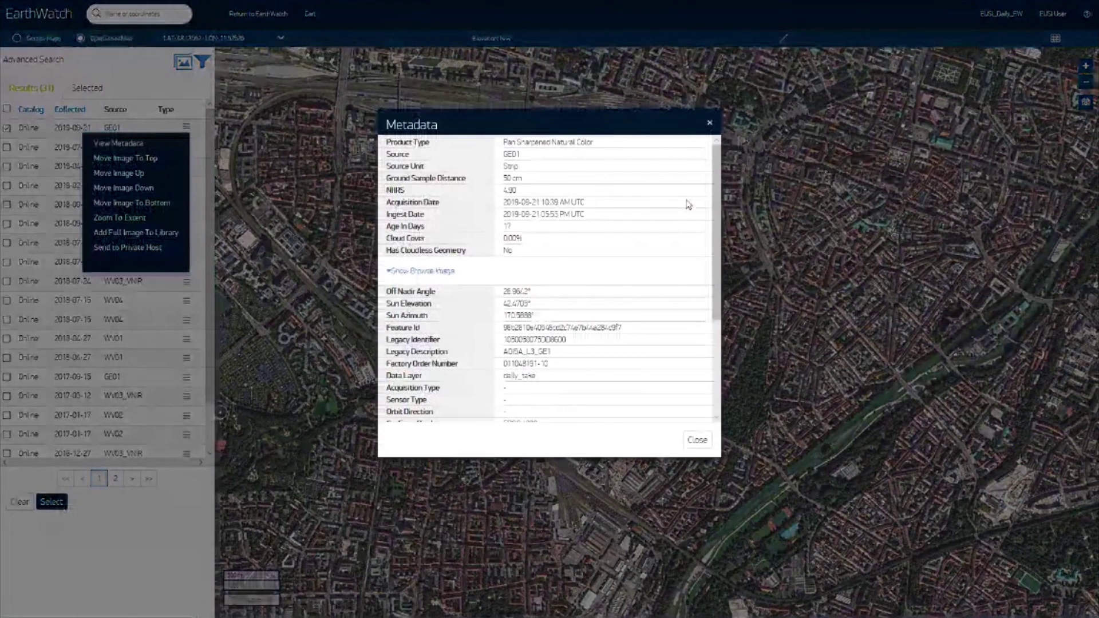
left_click(710, 123)
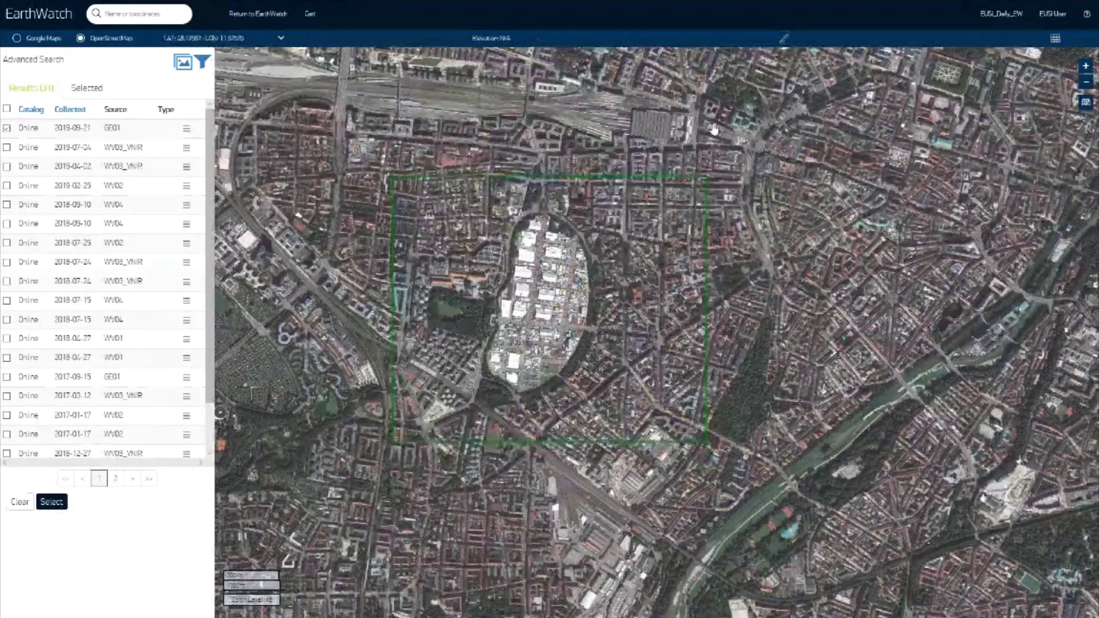
Step: Review the catalog choices and available search filters, and leave without changing any
left_click(183, 62)
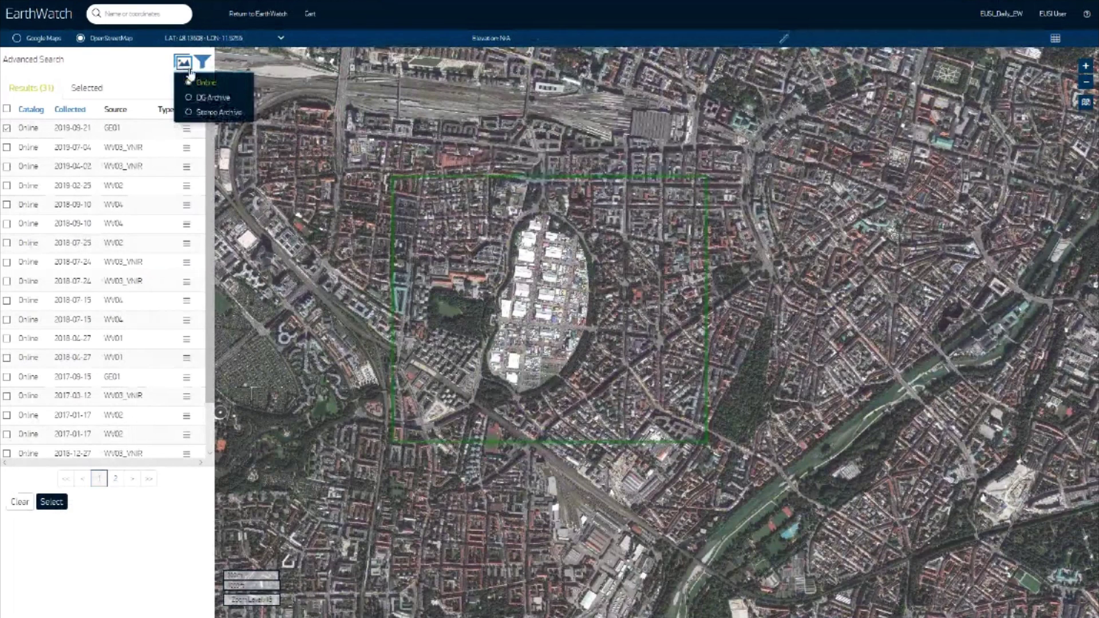
left_click(197, 71)
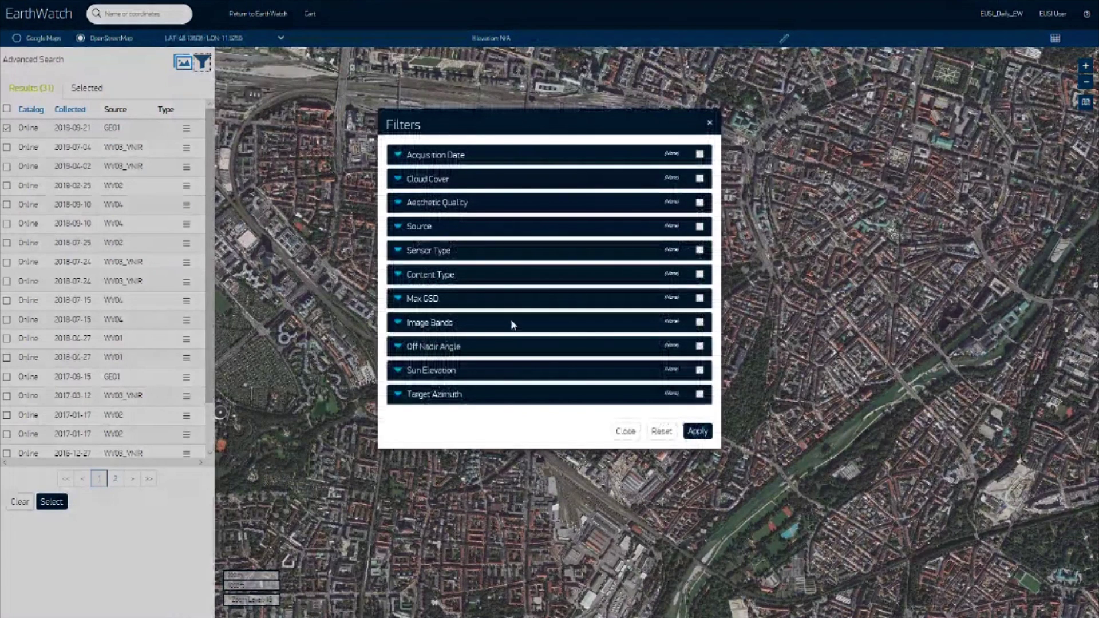
left_click(626, 432)
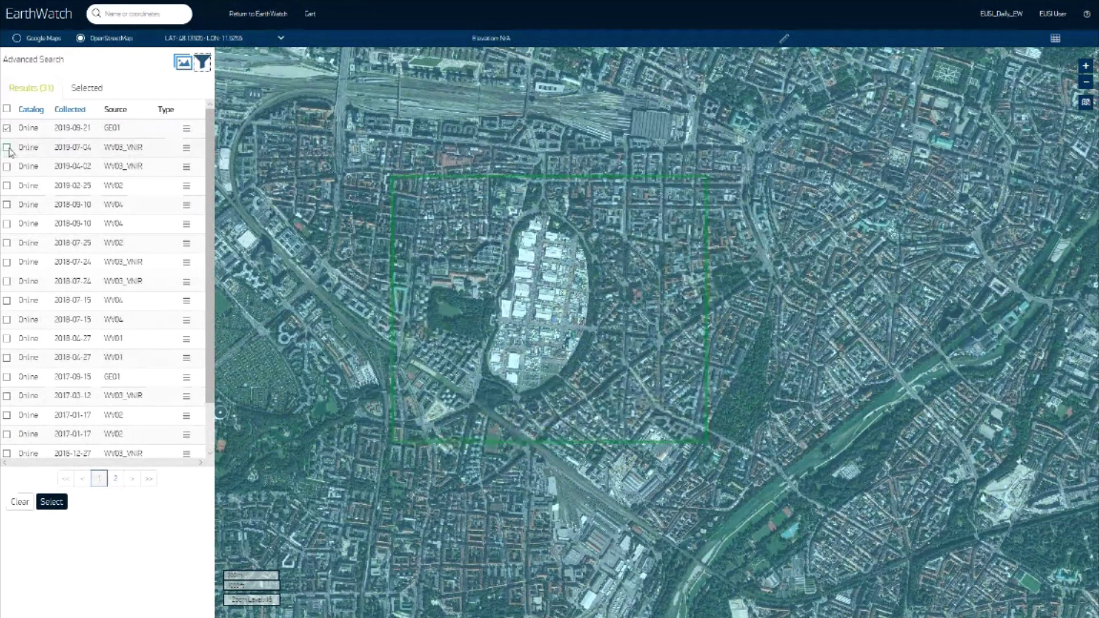
Step: Add the 2019-07-04 and 2019-04-02 WV03_VNIR images to the selection and show the selected images
left_click(6, 147)
left_click(6, 166)
left_click(52, 501)
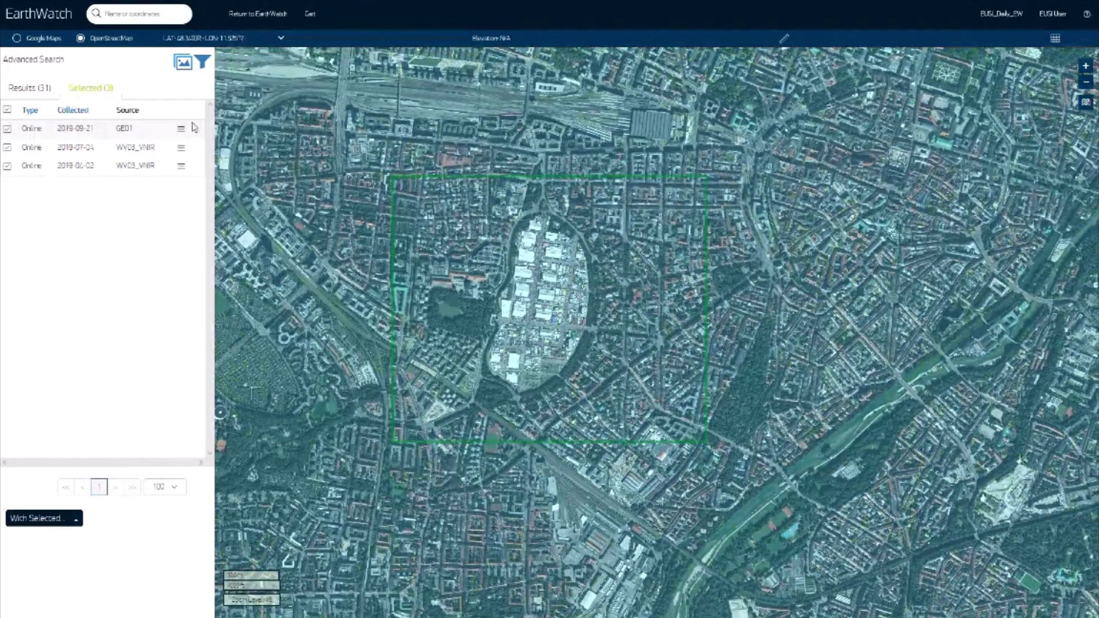
Step: Examine the metadata of the 2019-09-21 GE01 image among the selected images, and close it
left_click(182, 129)
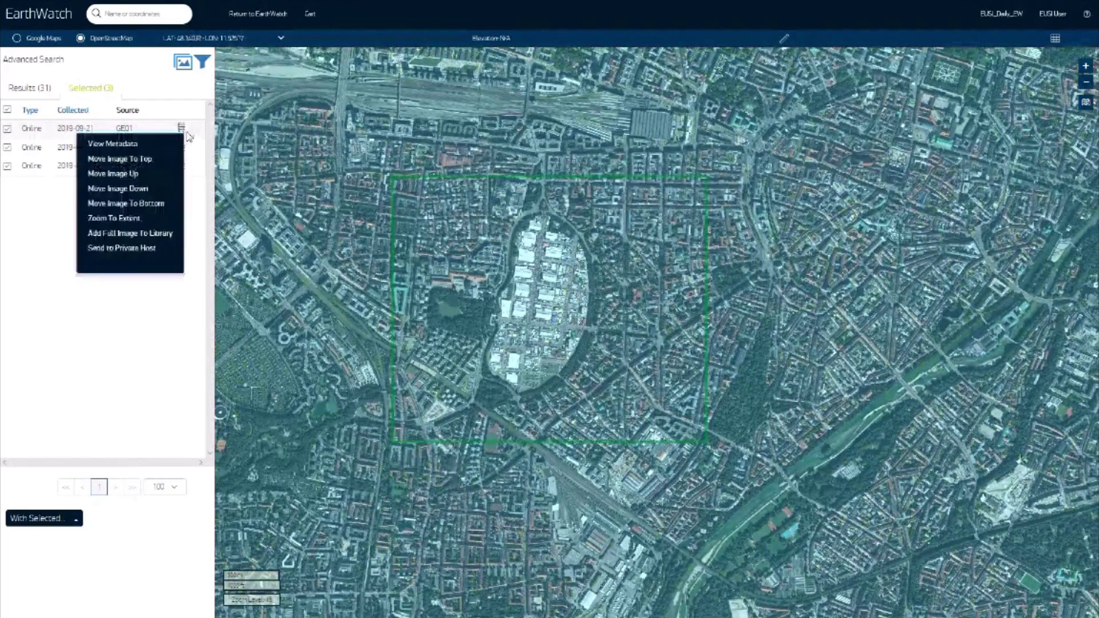
left_click(132, 146)
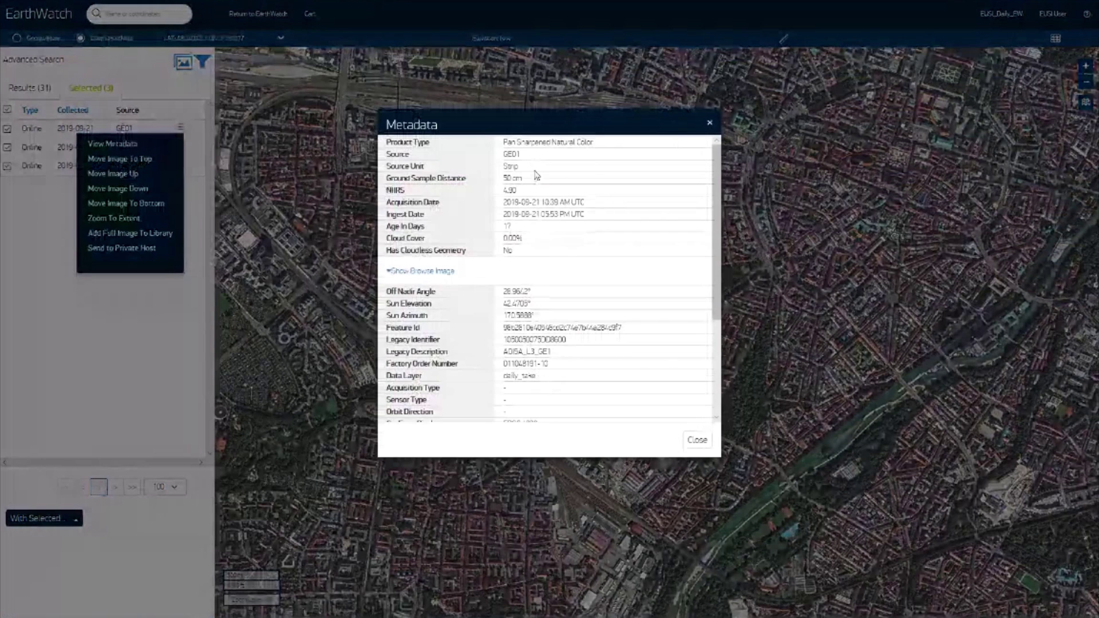
left_click(709, 127)
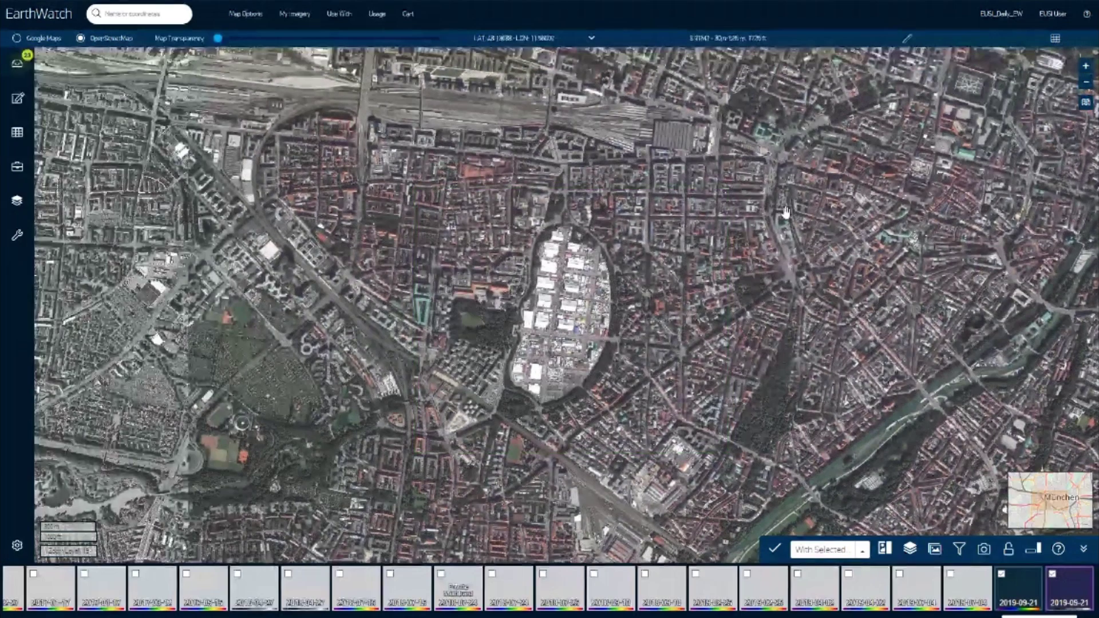
Step: Switch the imagery account to EUSI_Vivid_EW to show the Vivid mosaic over Munich
left_click(1000, 13)
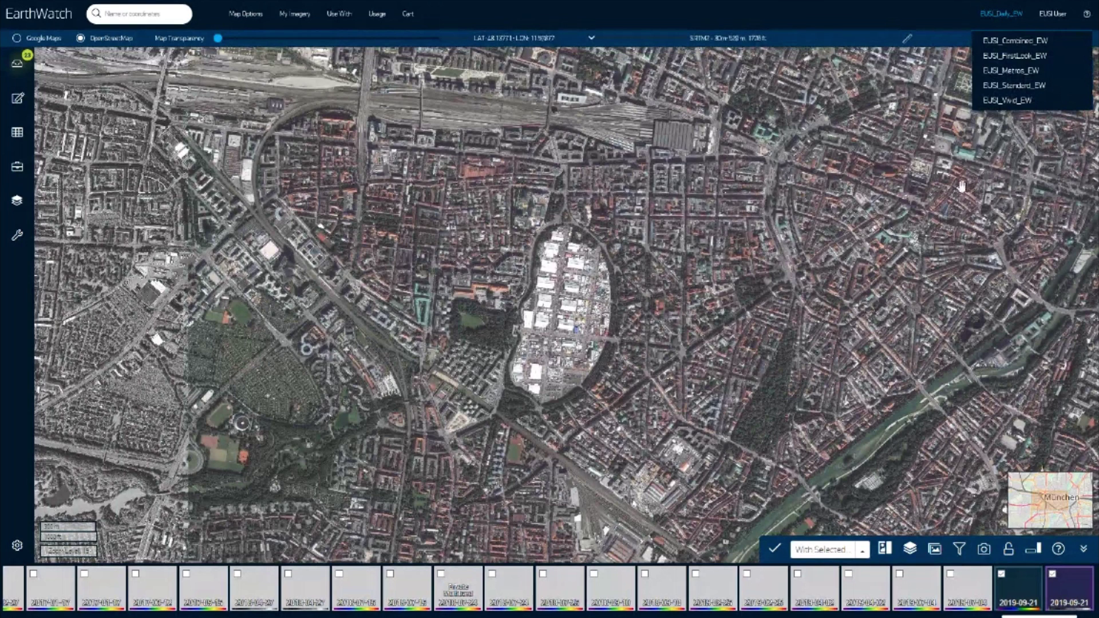
left_click(1024, 101)
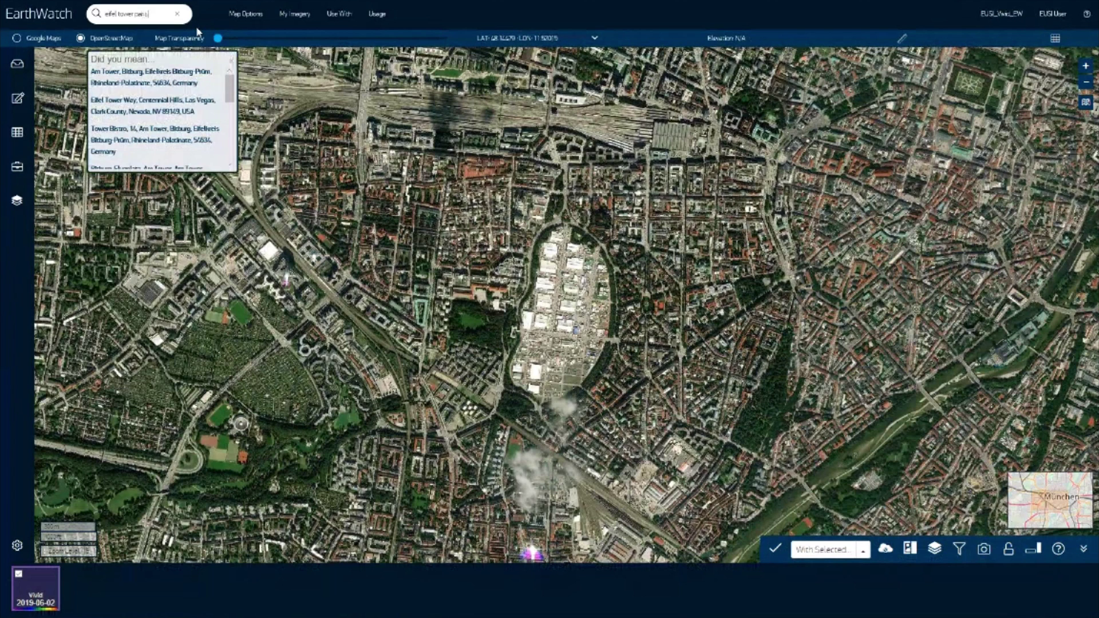
Step: Search for "eiffel tower paris", go to the first match and inspect the tower area in the Vivid mosaic
left_click(117, 14)
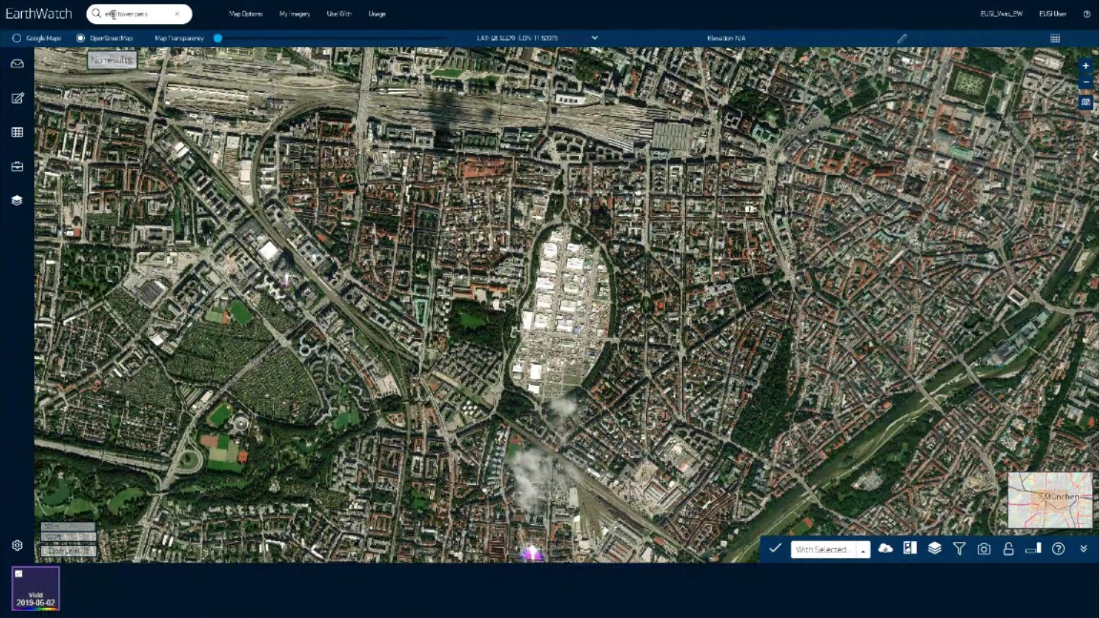
type("f")
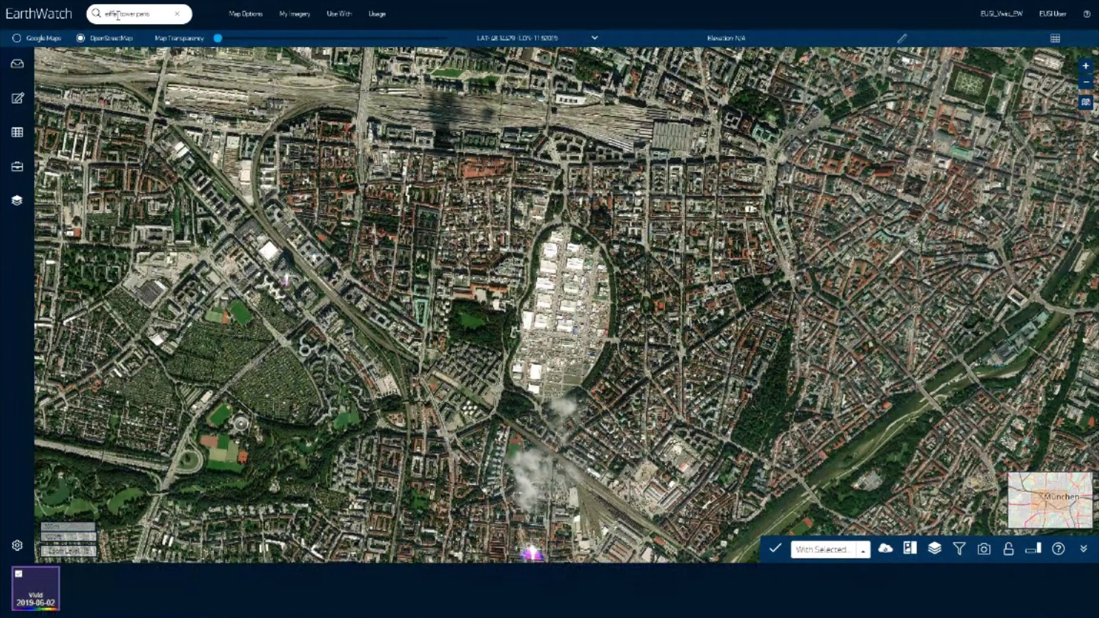
key("Return")
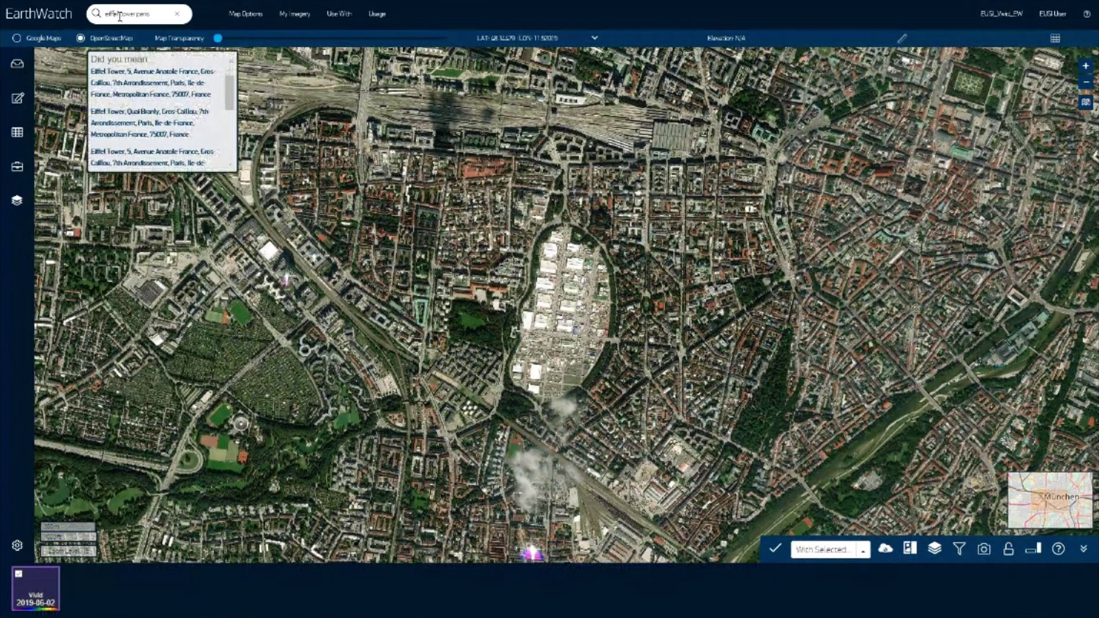
left_click(172, 73)
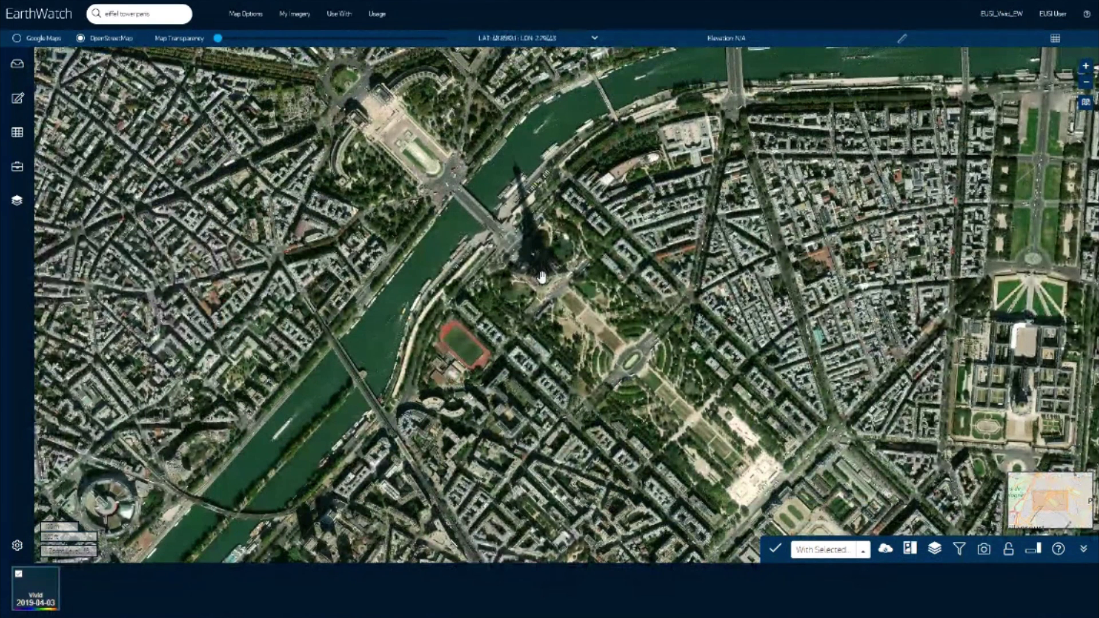
scroll(541, 277, "up", 1)
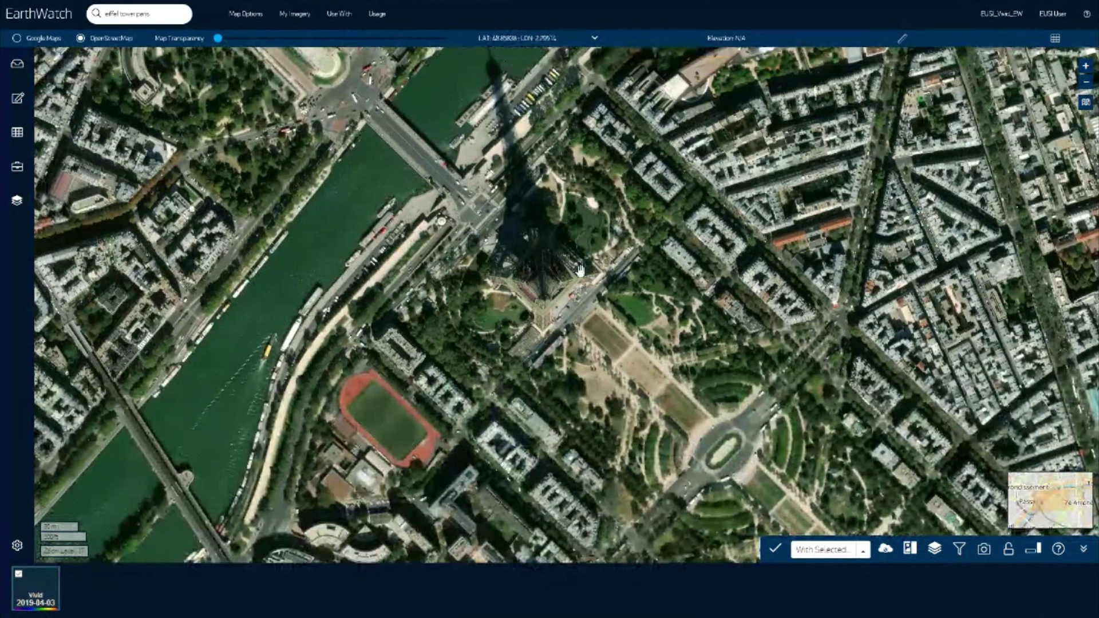
left_click_drag(580, 270, 514, 239)
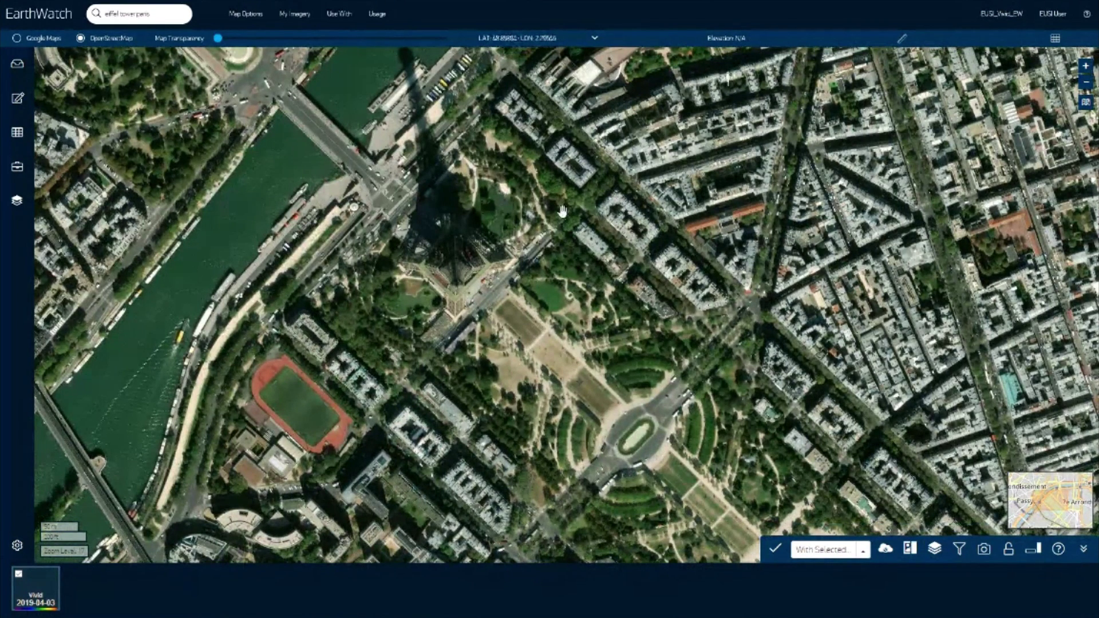
left_click_drag(562, 211, 596, 245)
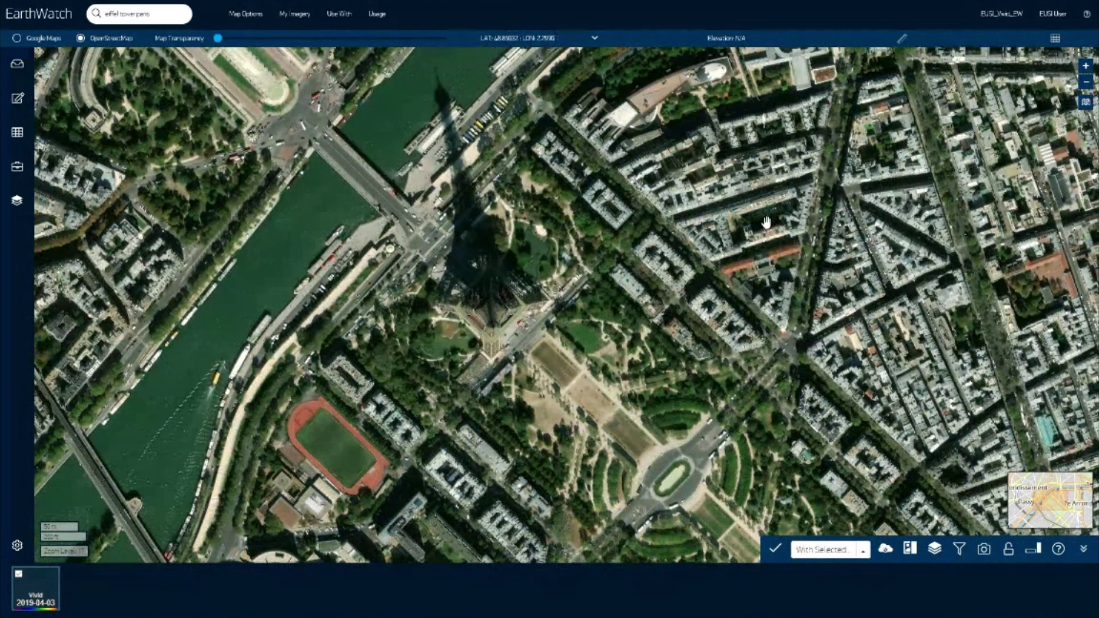
Step: Switch the imagery account to EUSI_Metros_EW to show the Metro mosaics over Paris
left_click(992, 17)
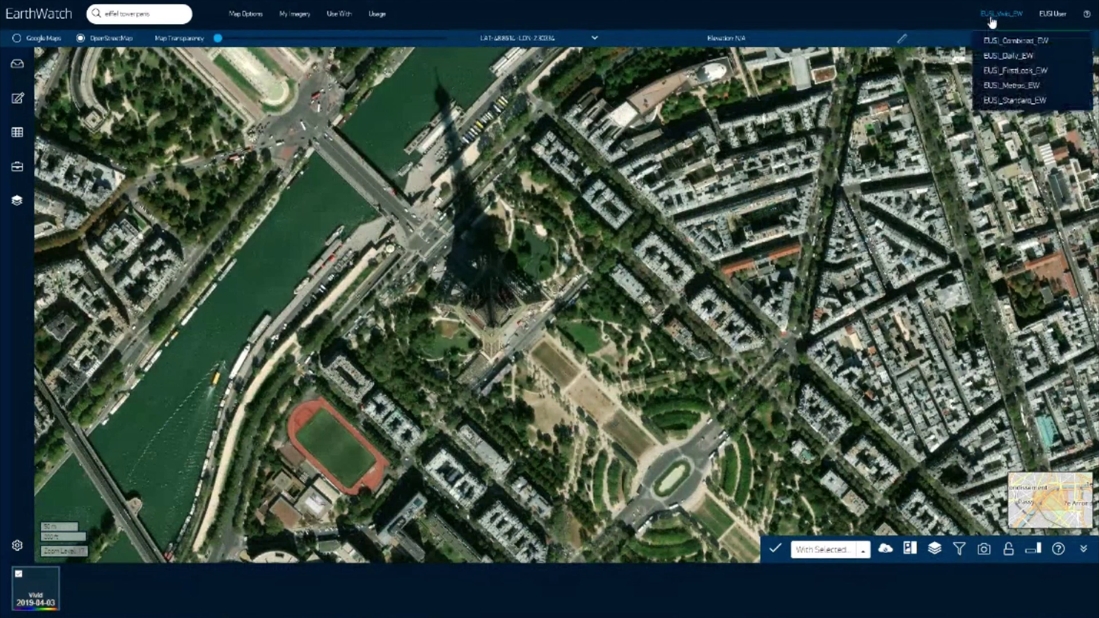
left_click(1025, 86)
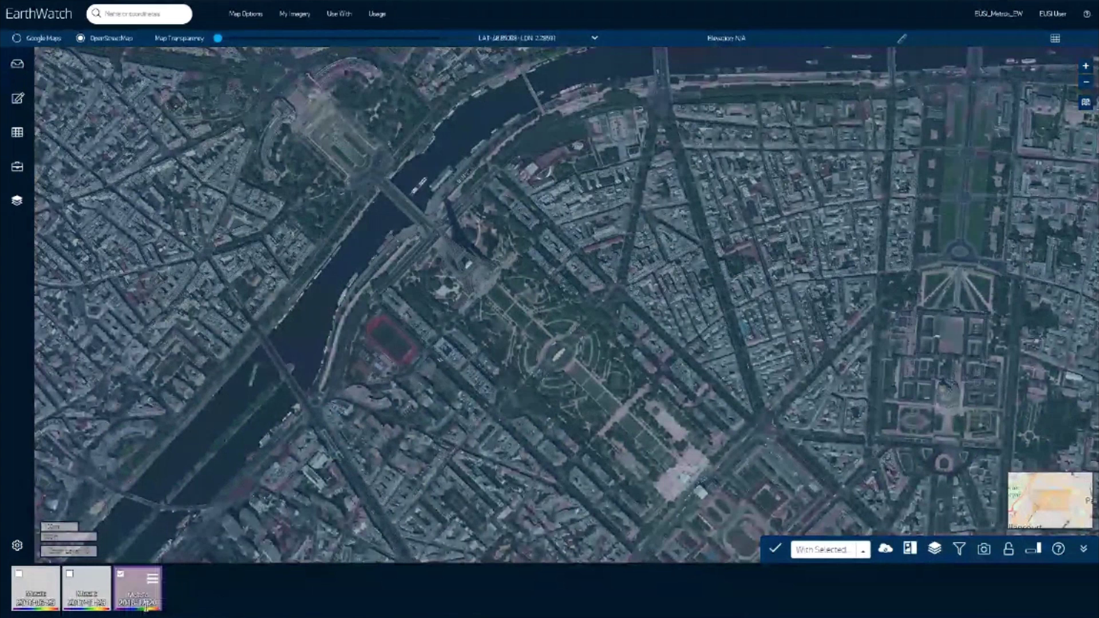
Step: Examine the metadata of the 2018-12-20 Metro mosaic over Paris, including its acquisition dates, and close it
mouse_move(154, 602)
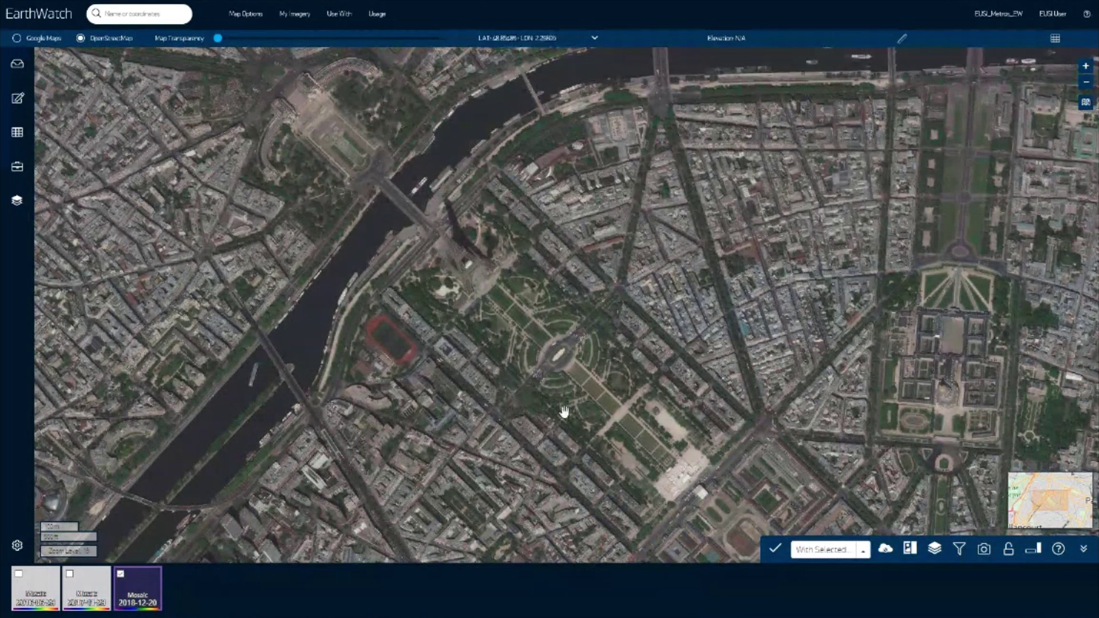
left_click(153, 580)
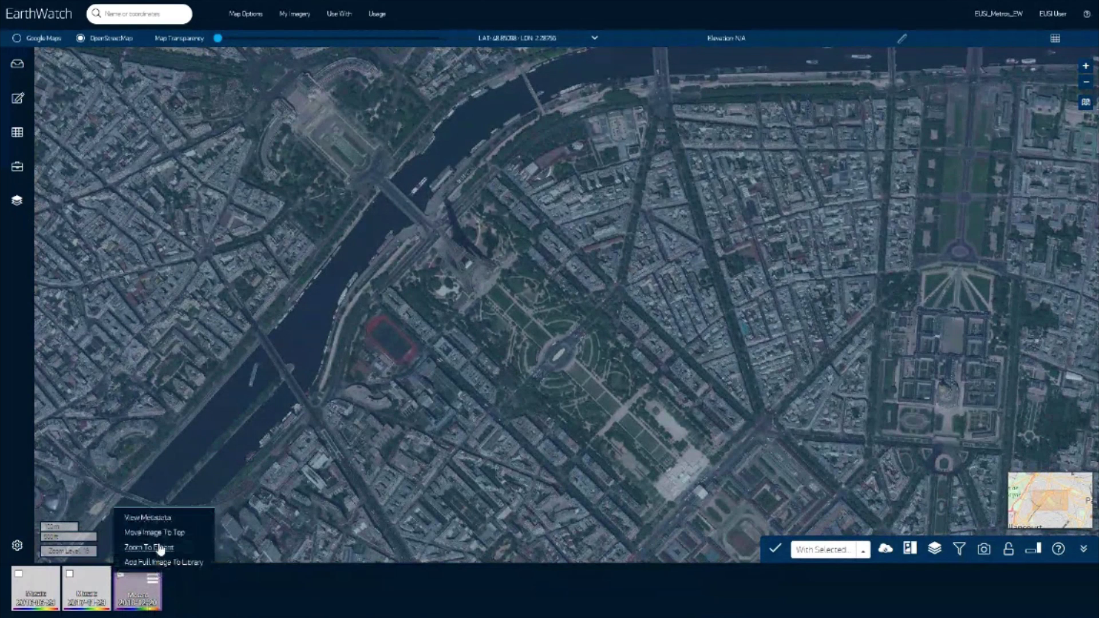
left_click(148, 518)
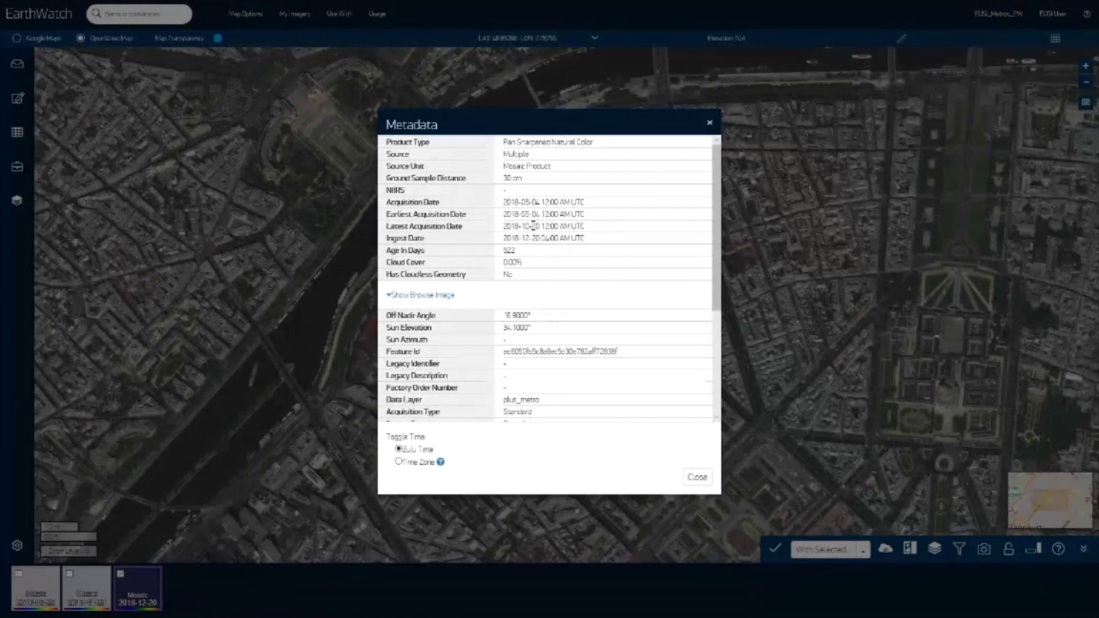
left_click(712, 134)
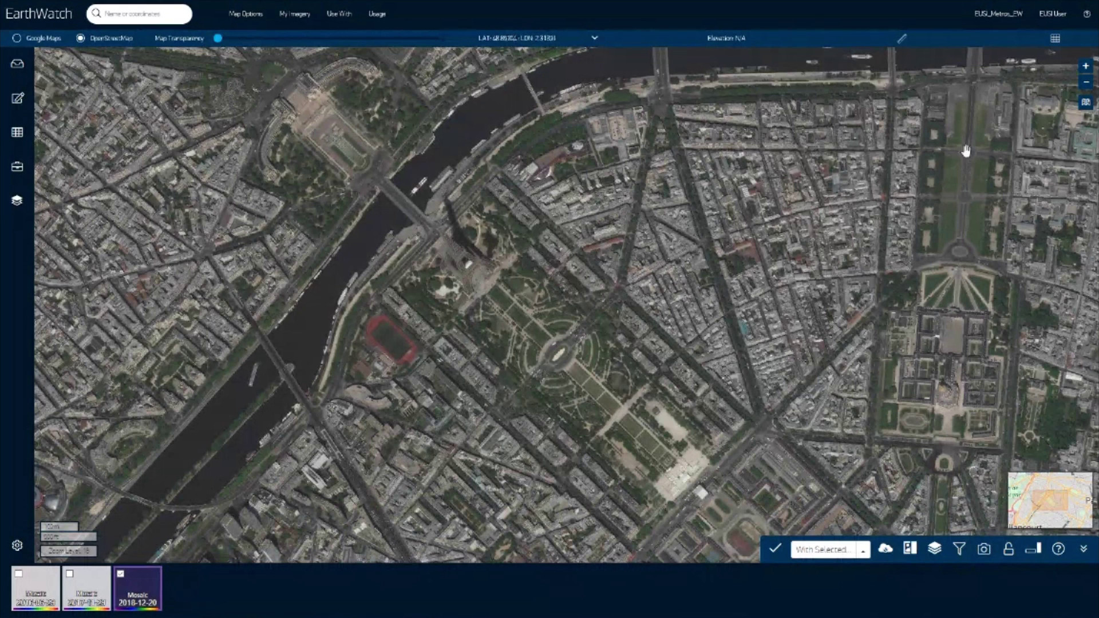
Step: Switch the imagery account to EUSI_FirstLook_EW and go to the bookmarked location Paradise, CA
left_click(1011, 17)
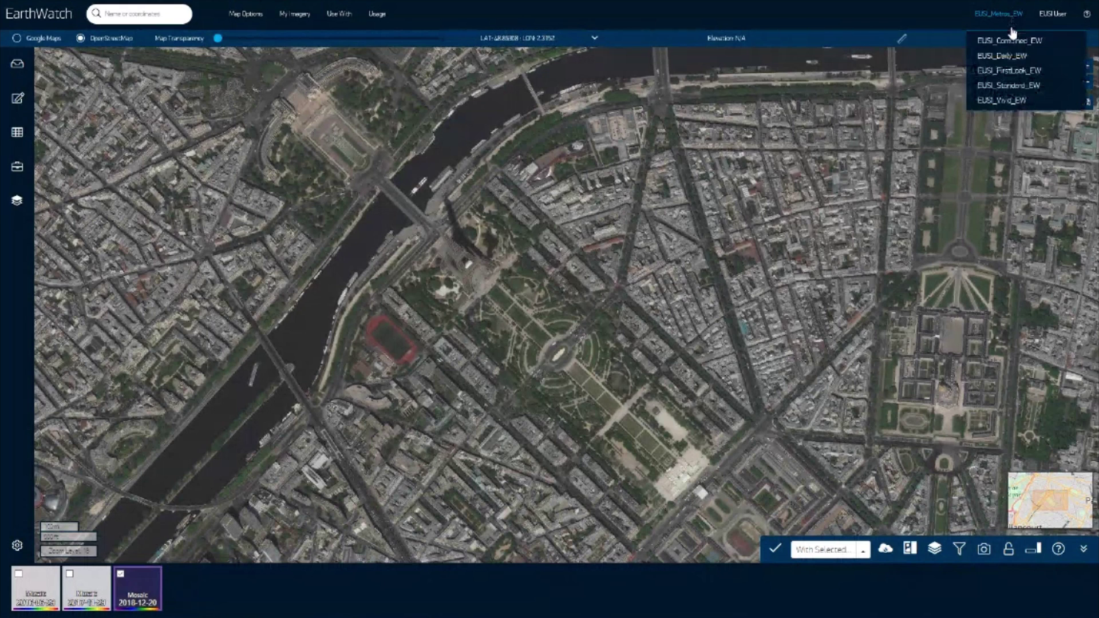
left_click(1017, 72)
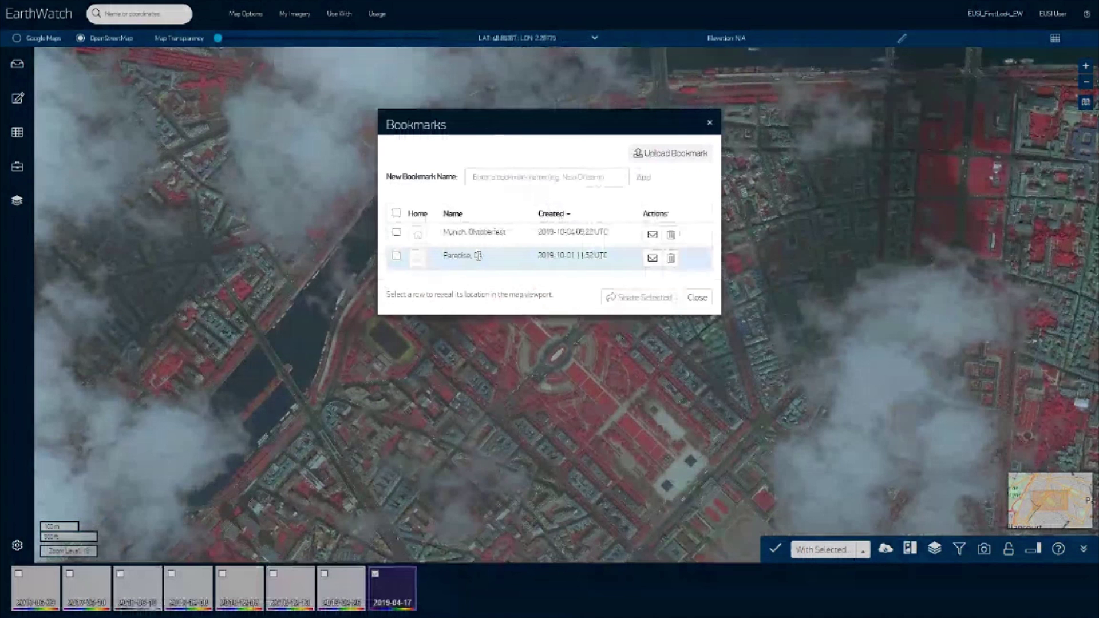
left_click(478, 256)
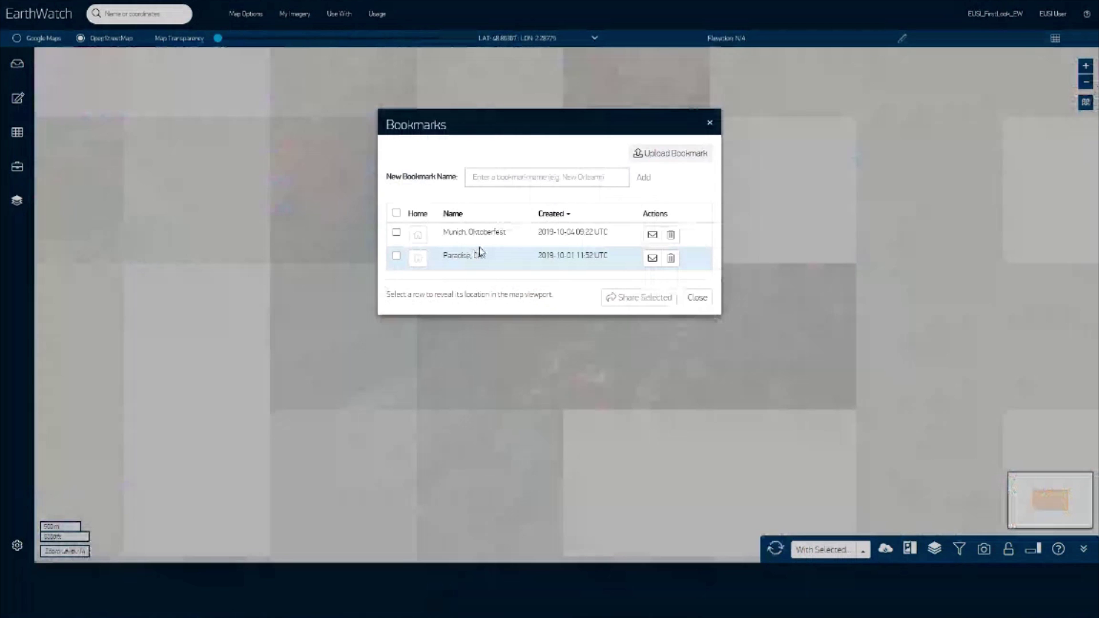
left_click(480, 254)
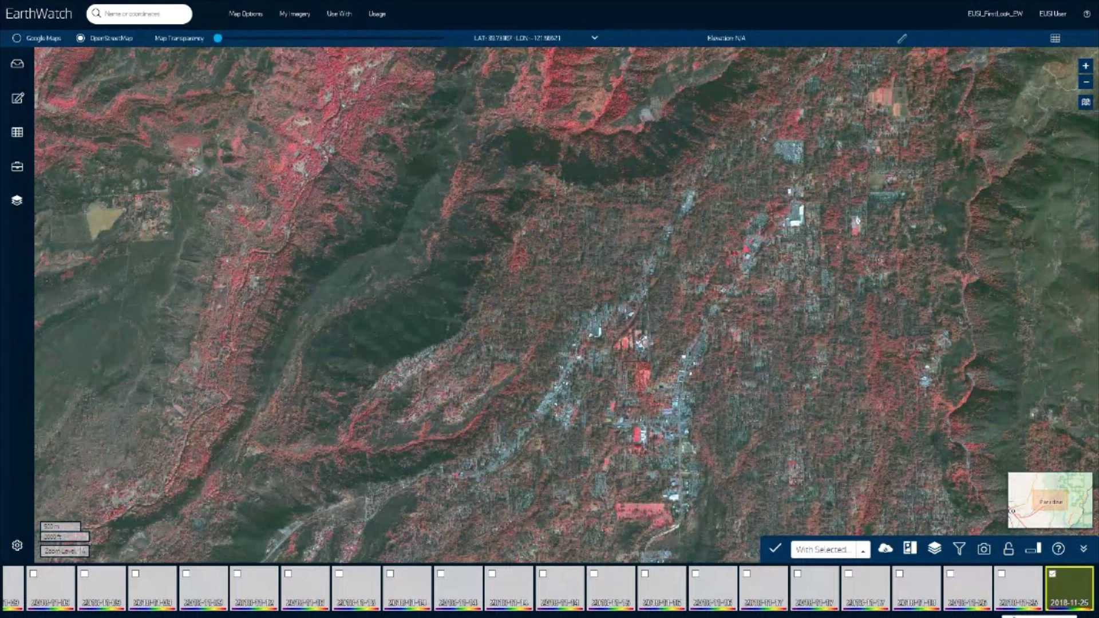
Step: Compare the 2018-09-10 image of Paradise with the 2018-11-25 image, and unlock the image carousel
scroll(57, 599, "left", 10)
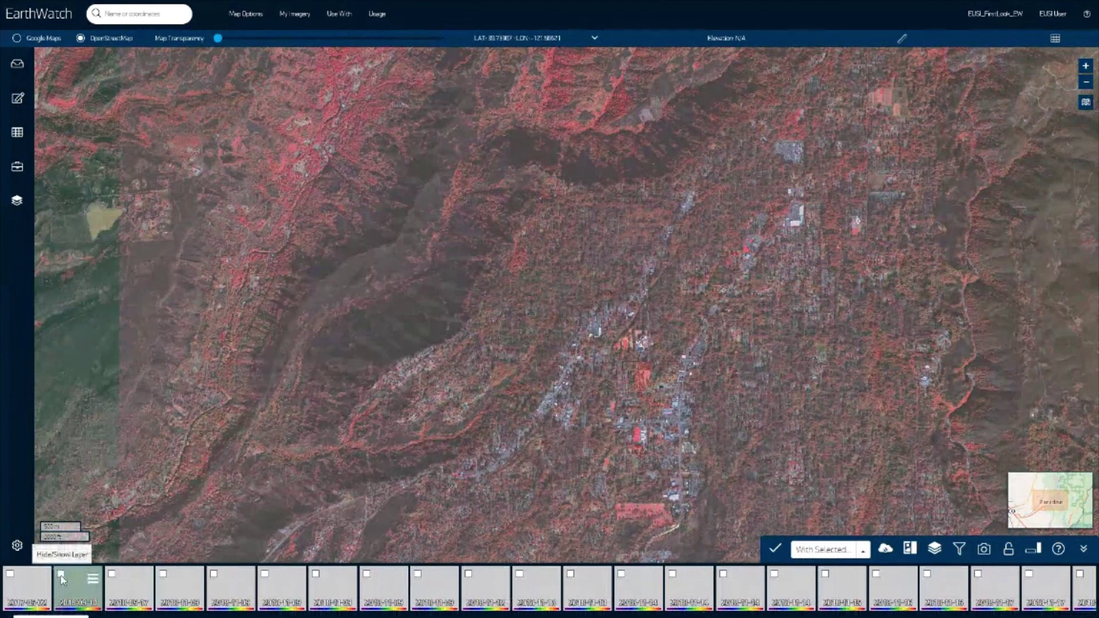
left_click(61, 575)
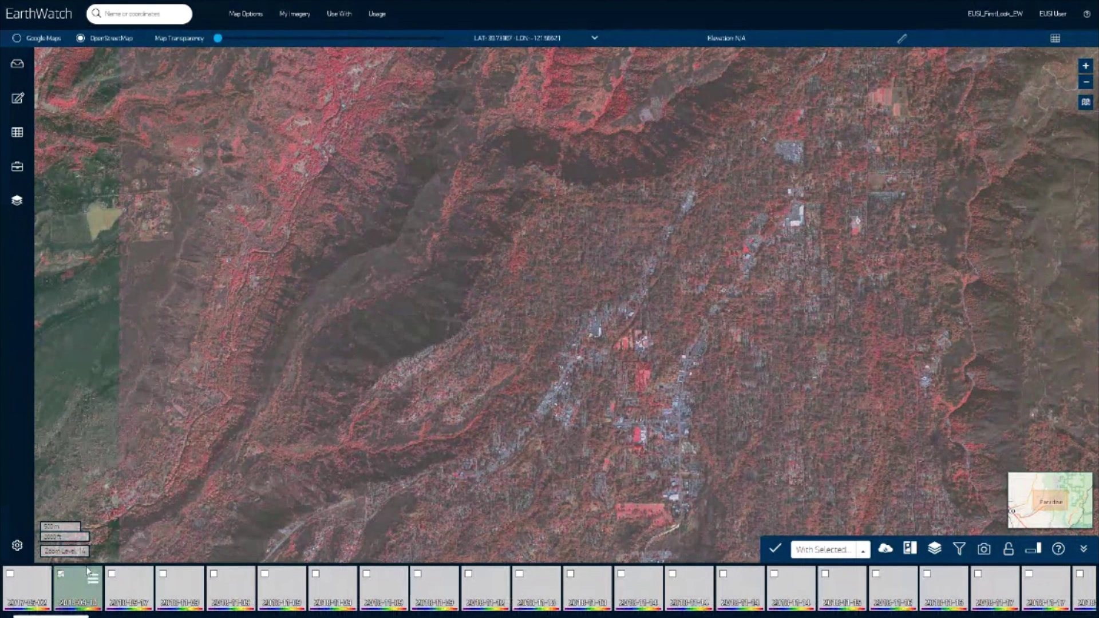
left_click(87, 573)
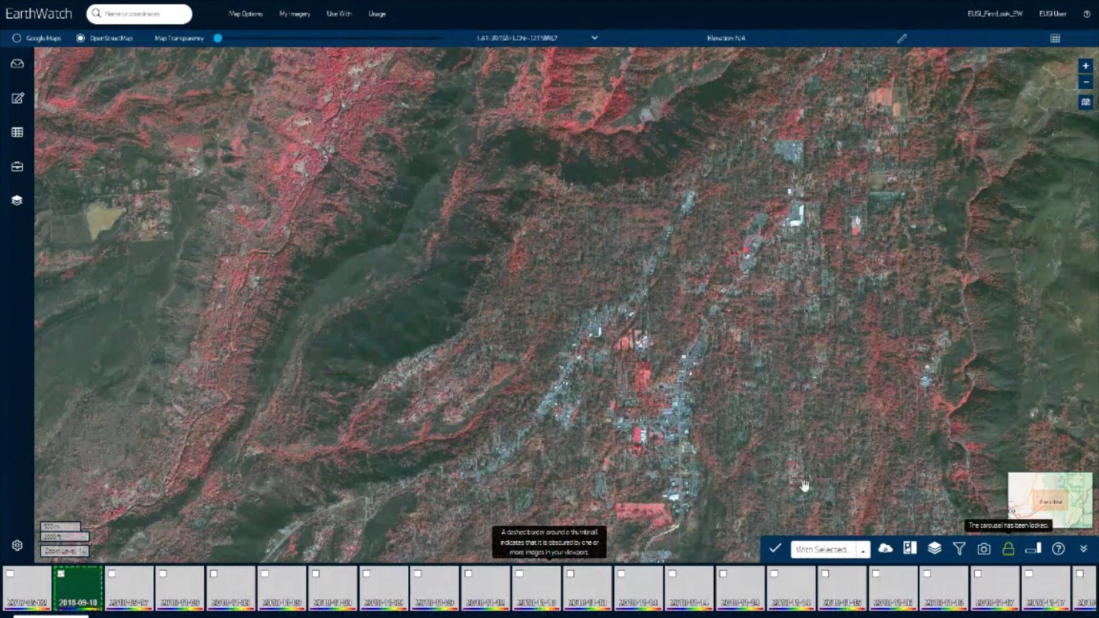
left_click(863, 550)
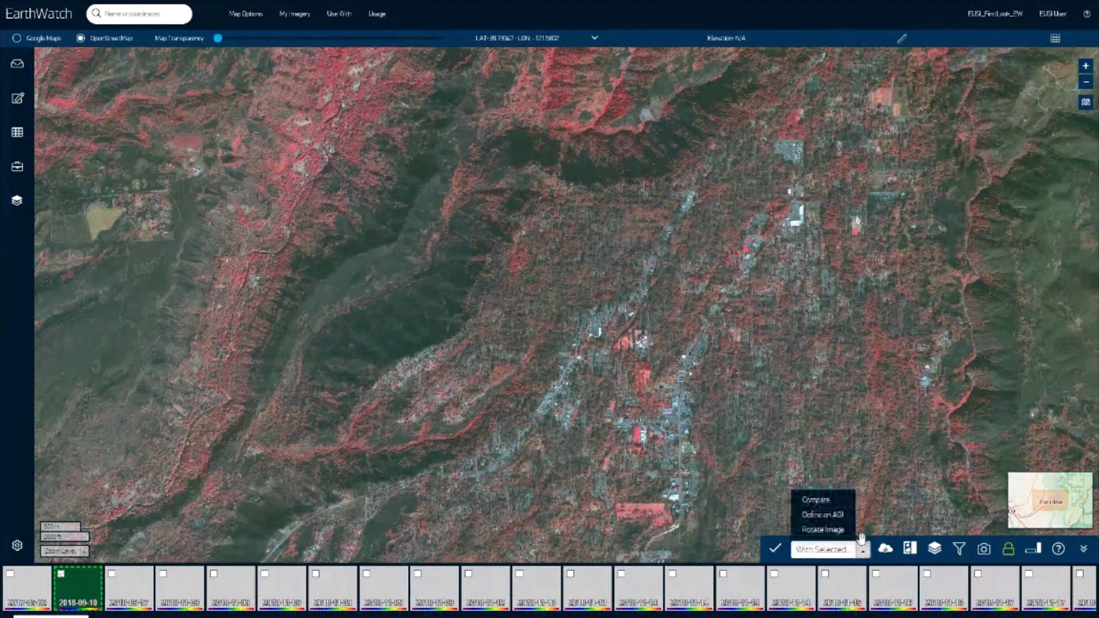
left_click(832, 503)
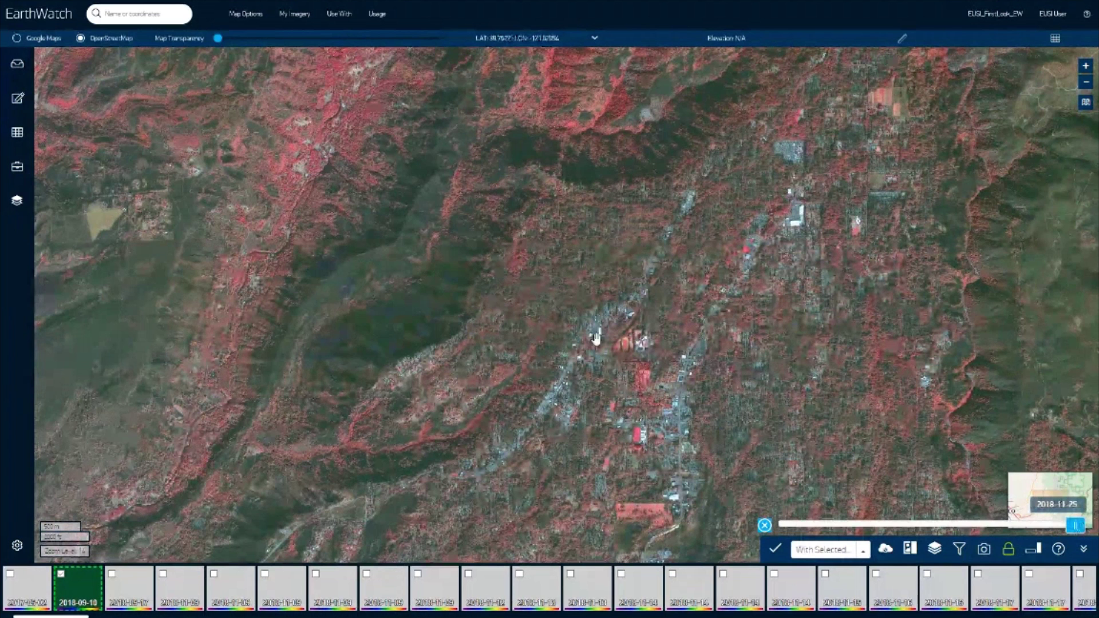
left_click(1010, 550)
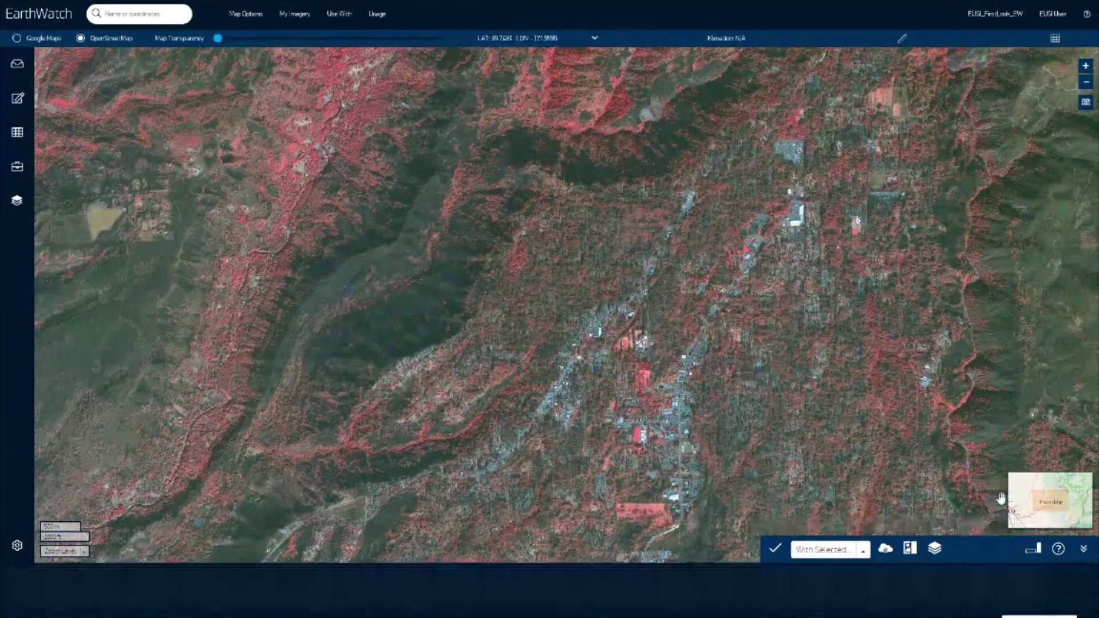
Step: Switch the imagery account to EUSI_Daily_EW to show the daily imagery over Paradise
left_click(995, 13)
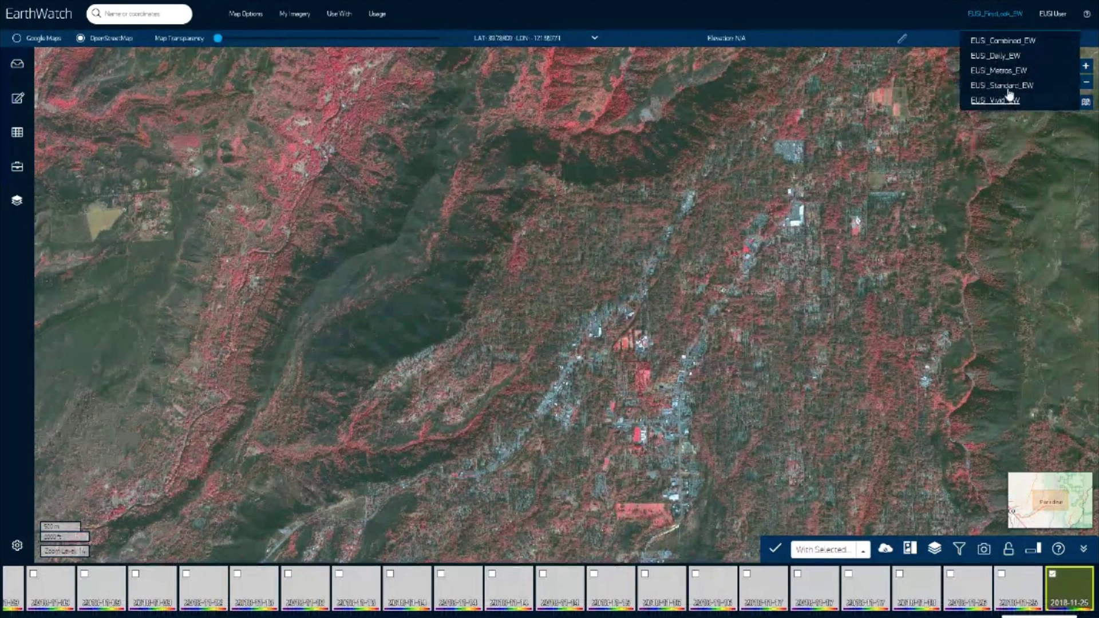
left_click(995, 57)
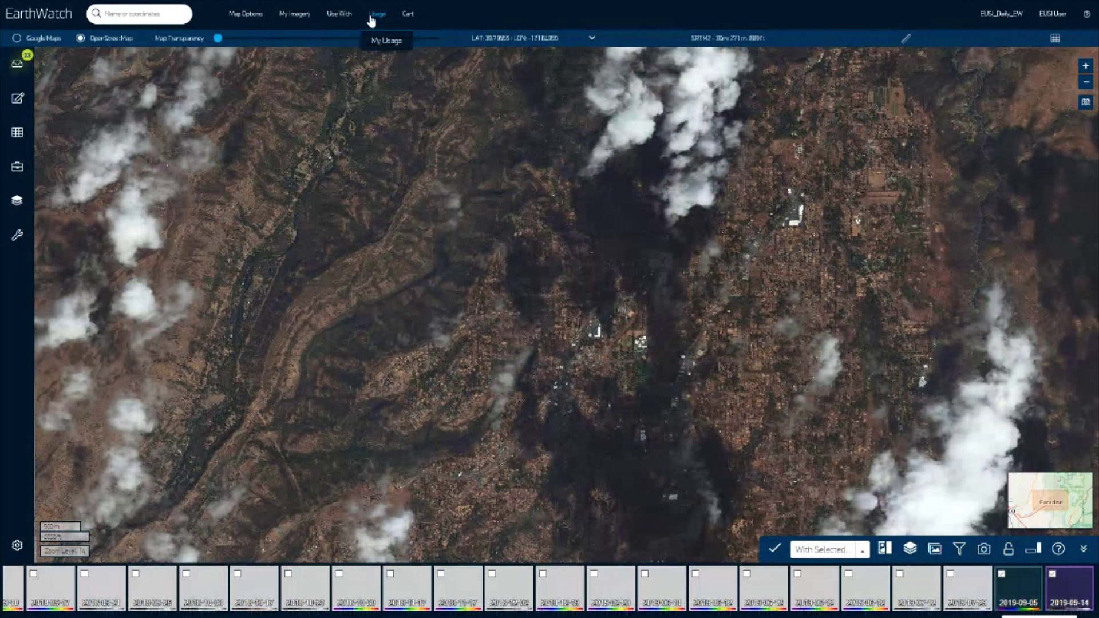
Step: Examine the My Usage charts for the Daily account and for the Vivid account, including the organization's total budget
left_click(383, 48)
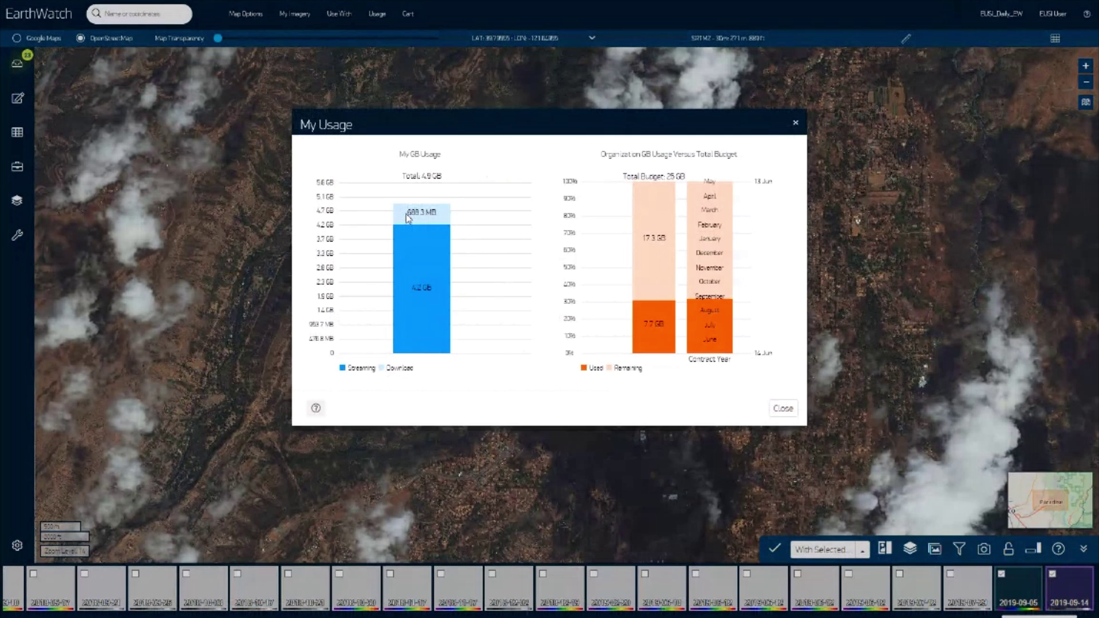
left_click(797, 123)
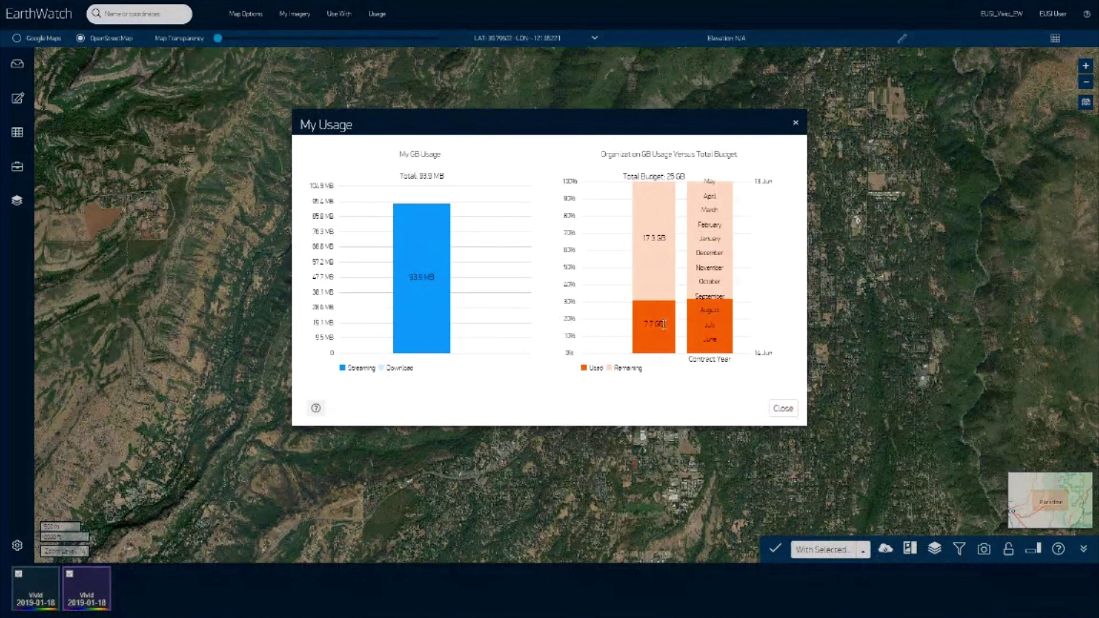
double_click(674, 176)
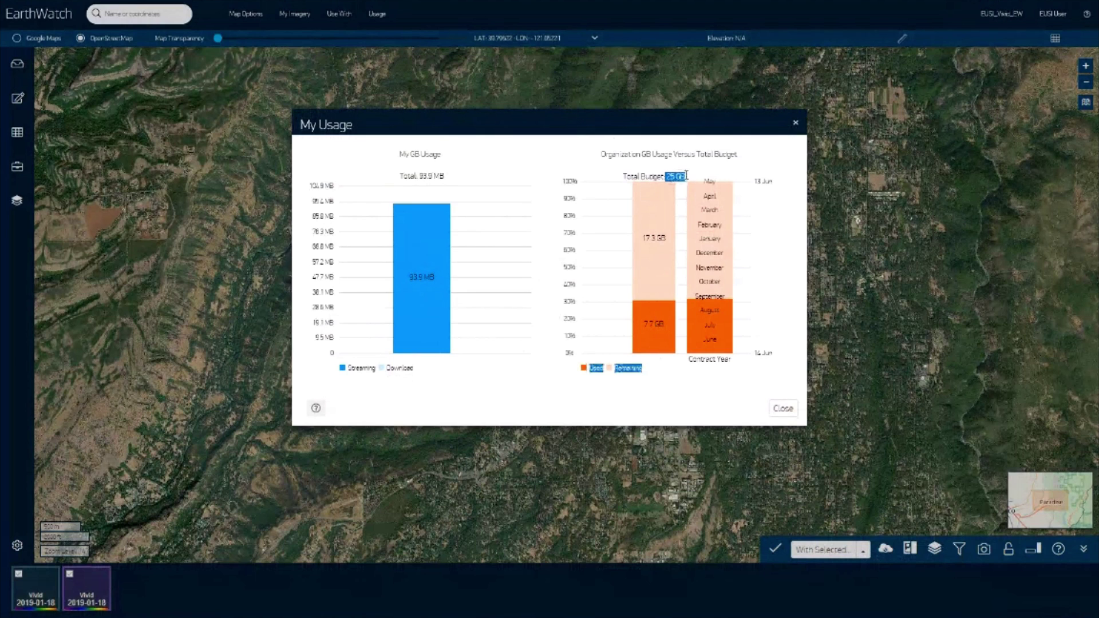
left_click(676, 174)
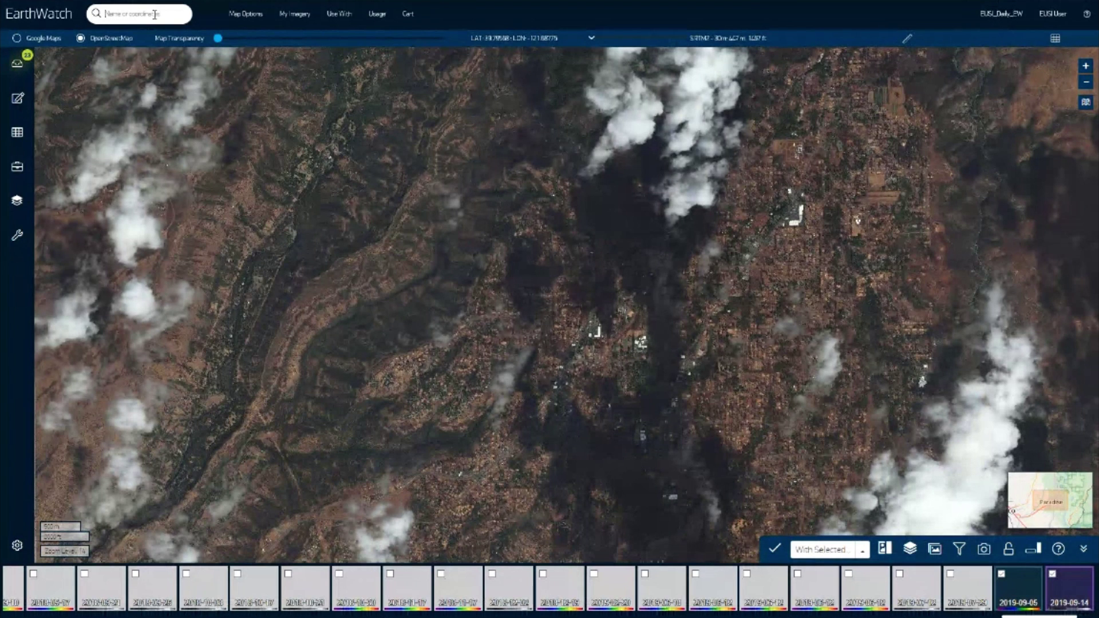
Step: Search for "eiffel tower" and go to the first matching location in Paris
type("eiffel tower")
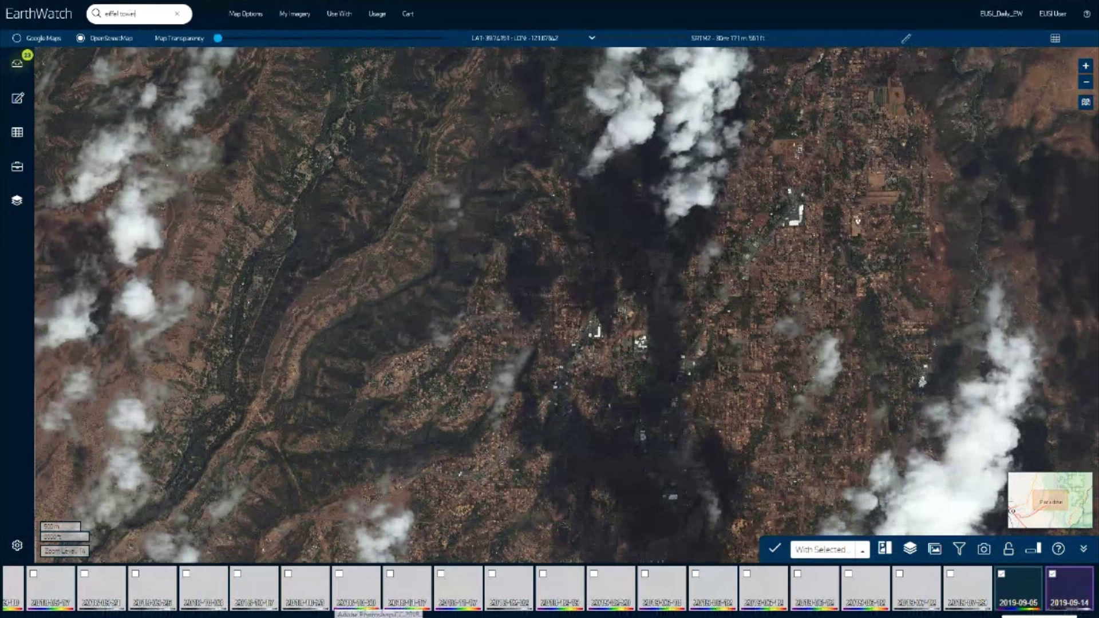
key("Return")
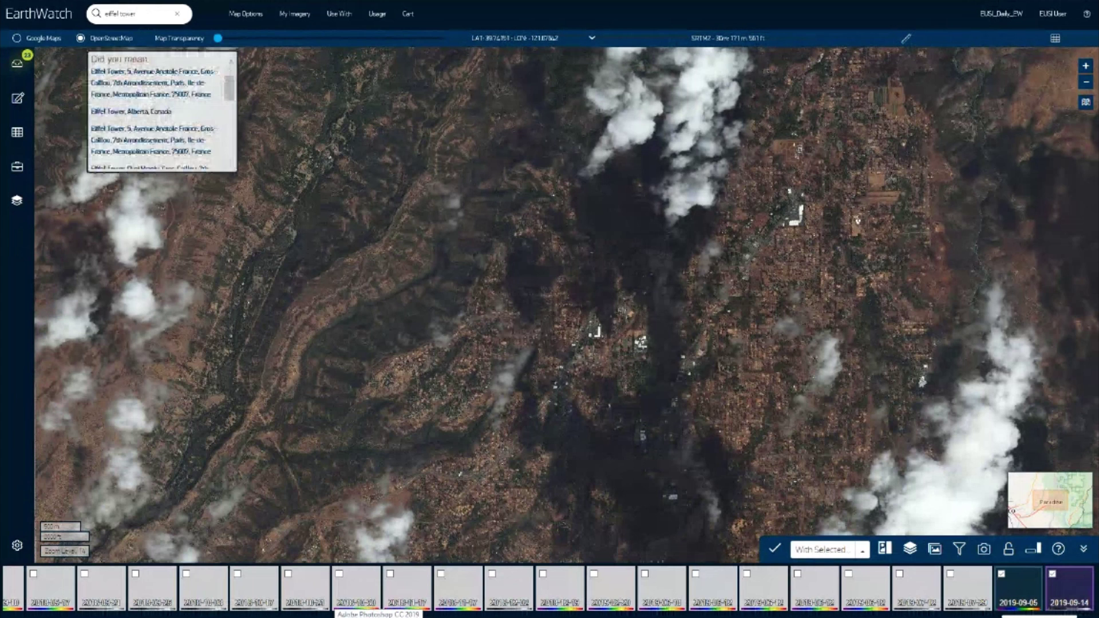
left_click(129, 82)
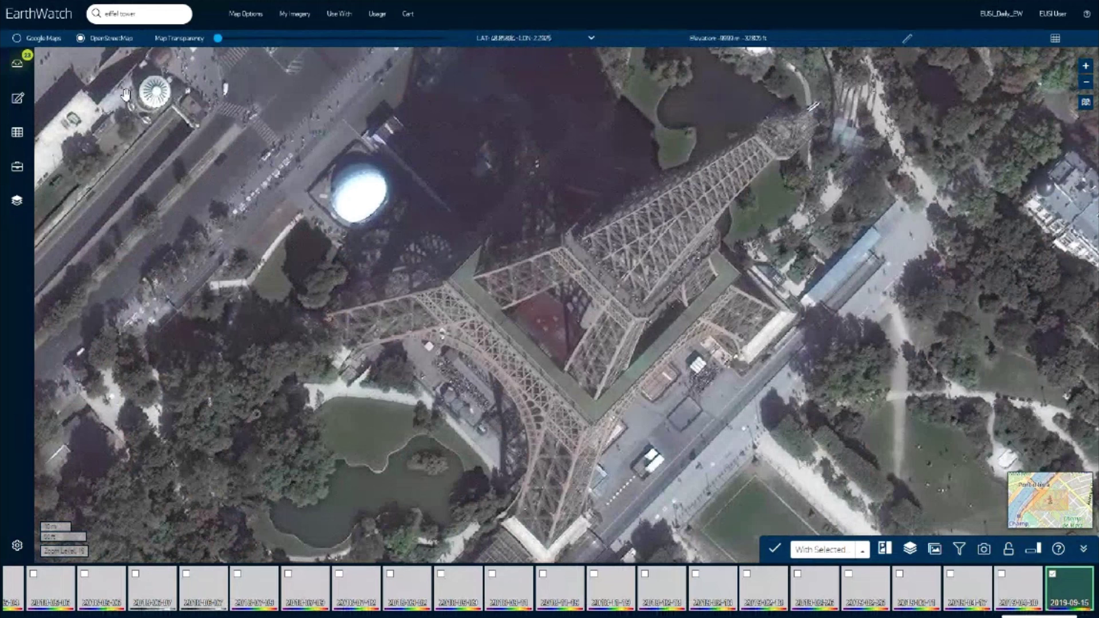
Step: Search for "wiesn munich" and go to the Oktoberfest grounds in Munich
left_click(143, 12)
type("westm")
type("inst")
type("er")
type("ich")
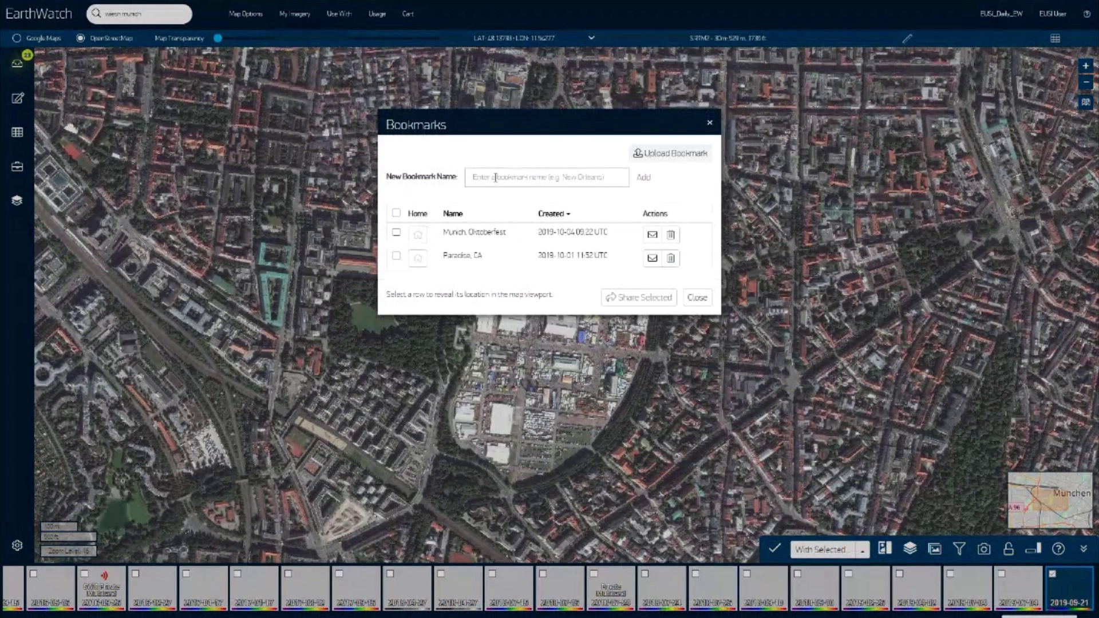
Step: Add a bookmark named "Wiesn" for the current map view of the Oktoberfest grounds
left_click(515, 177)
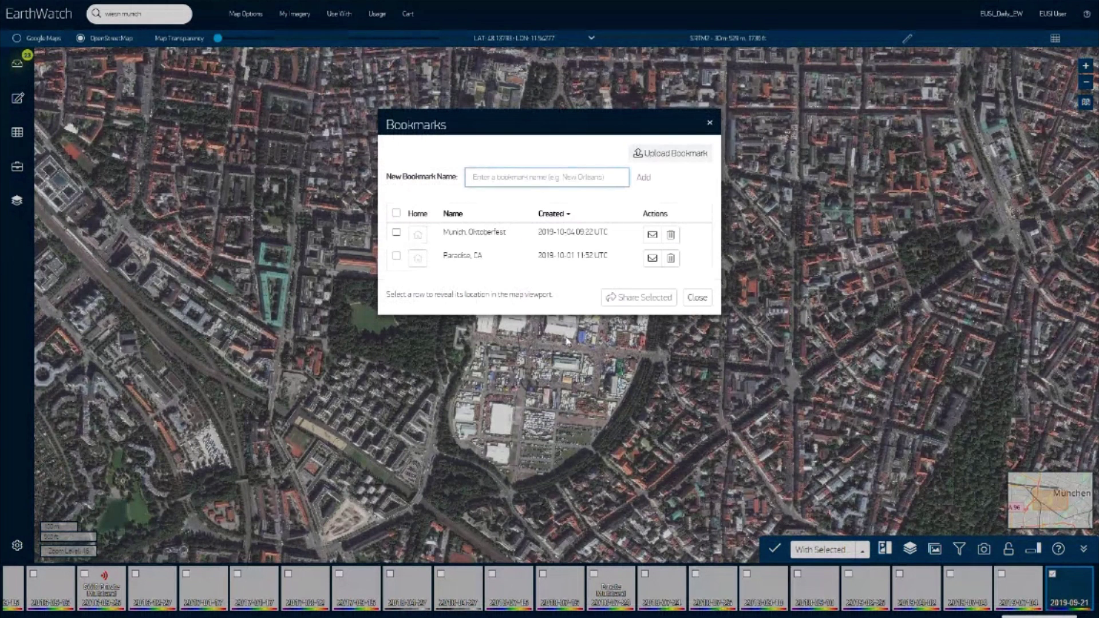
type("Wiesn")
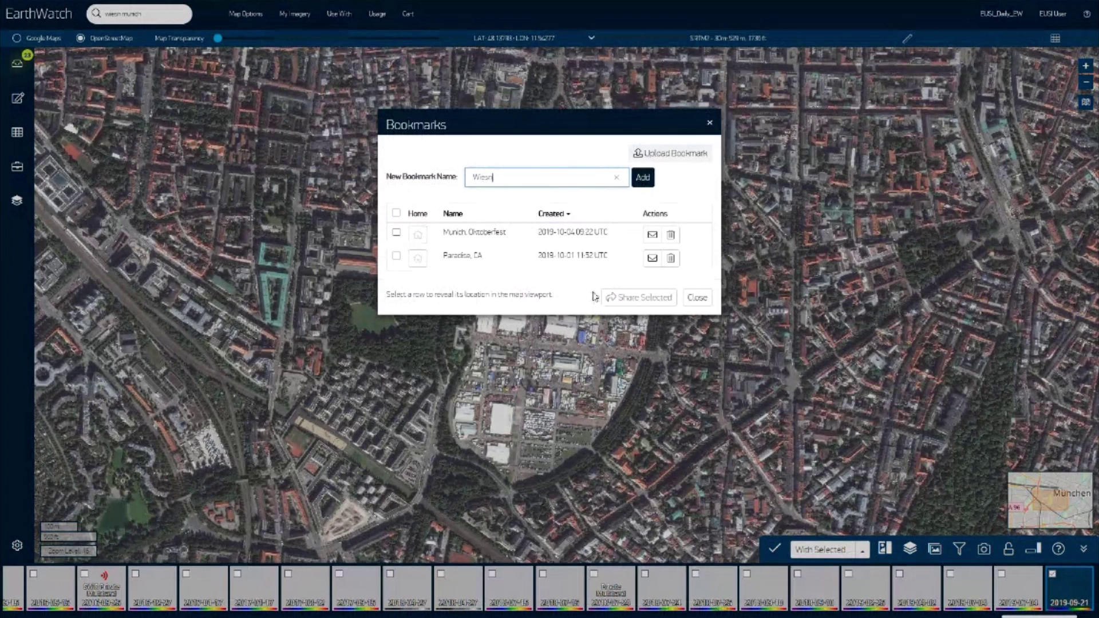
left_click(642, 177)
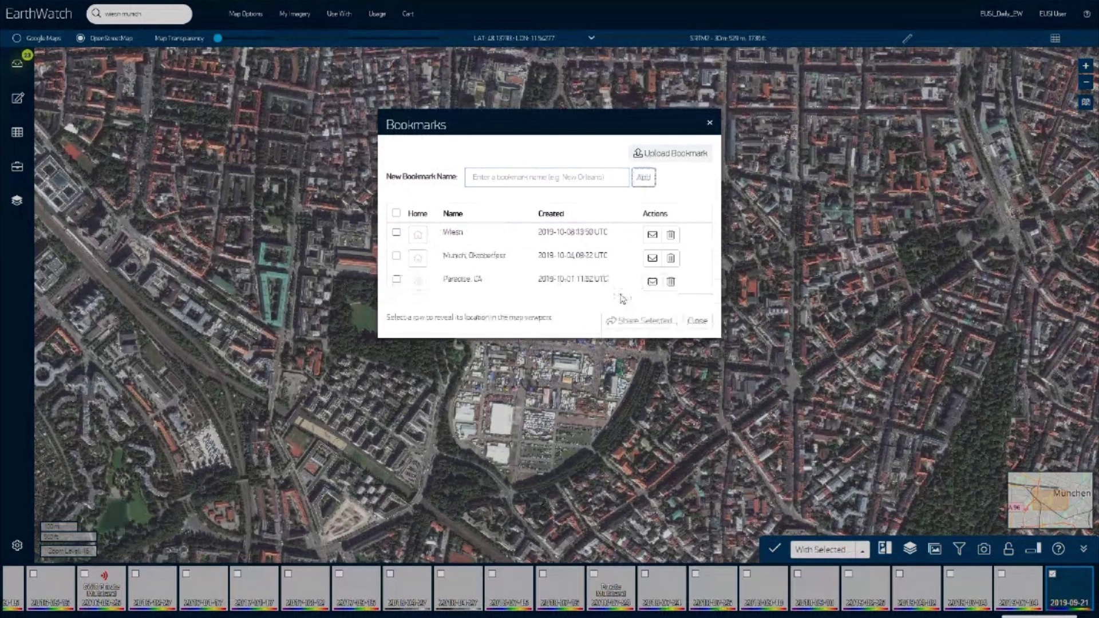
Step: View the bookmarked locations Munich, Oktoberfest, Paradise, CA and Wiesn in turn, and close the bookmarks
left_click(469, 256)
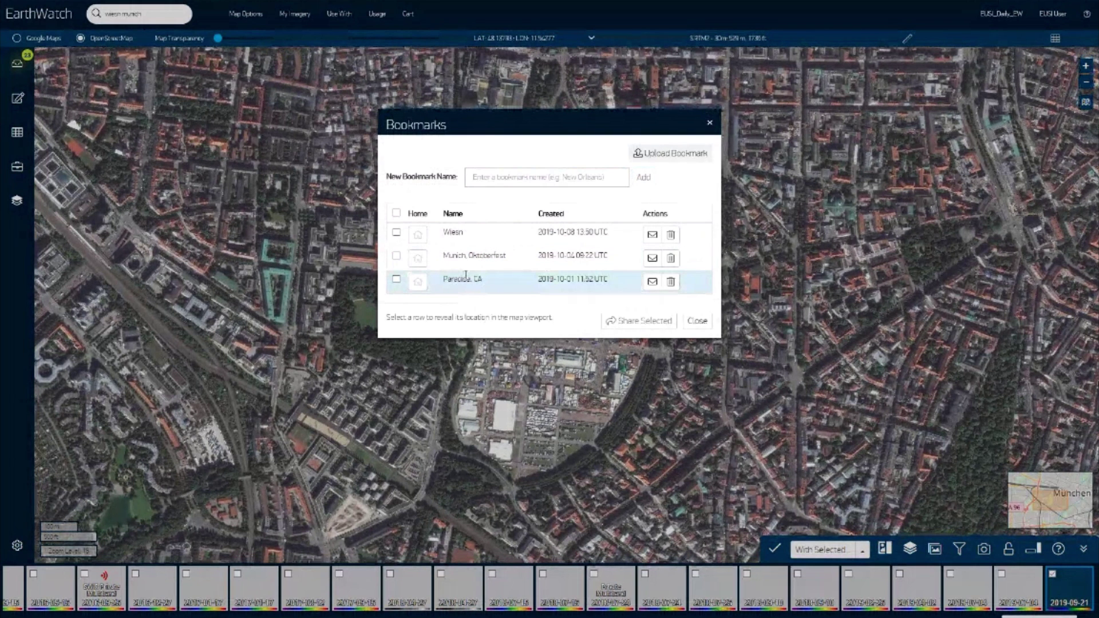
left_click(466, 277)
left_click(454, 230)
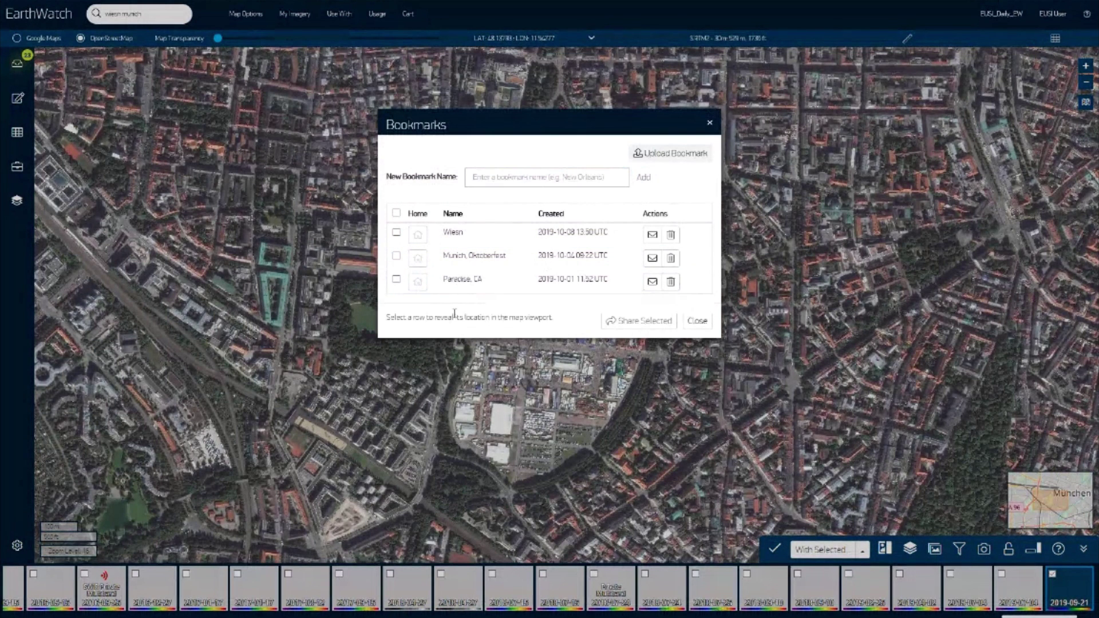
left_click(697, 321)
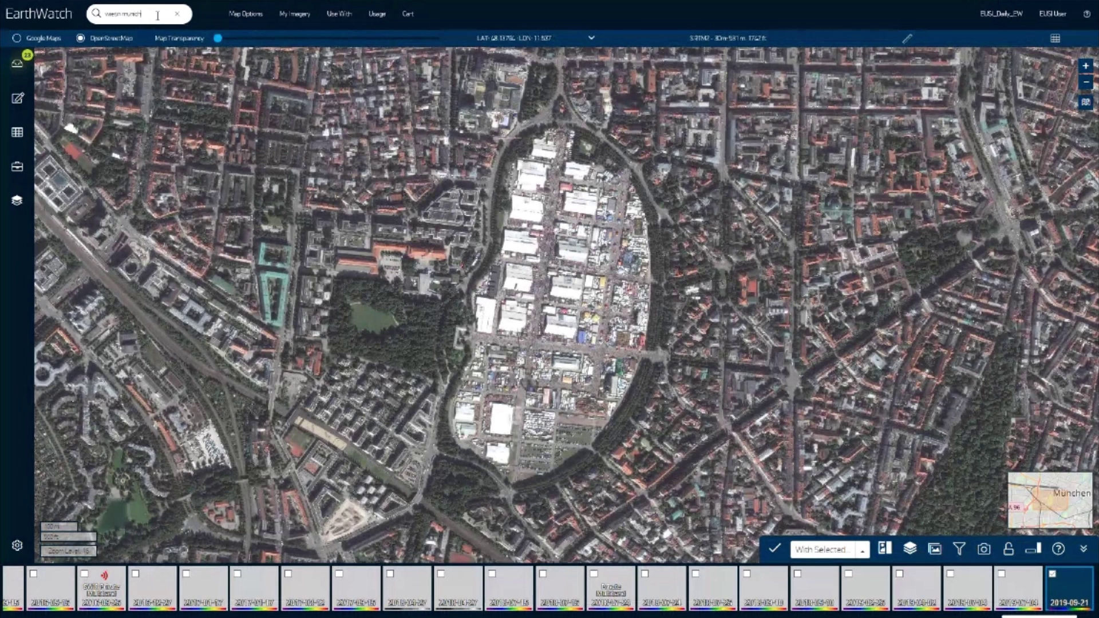
Step: Create a new alert with a four-sided polygon of about 1.72 km² drawn around the Oktoberfest grounds
left_click(286, 18)
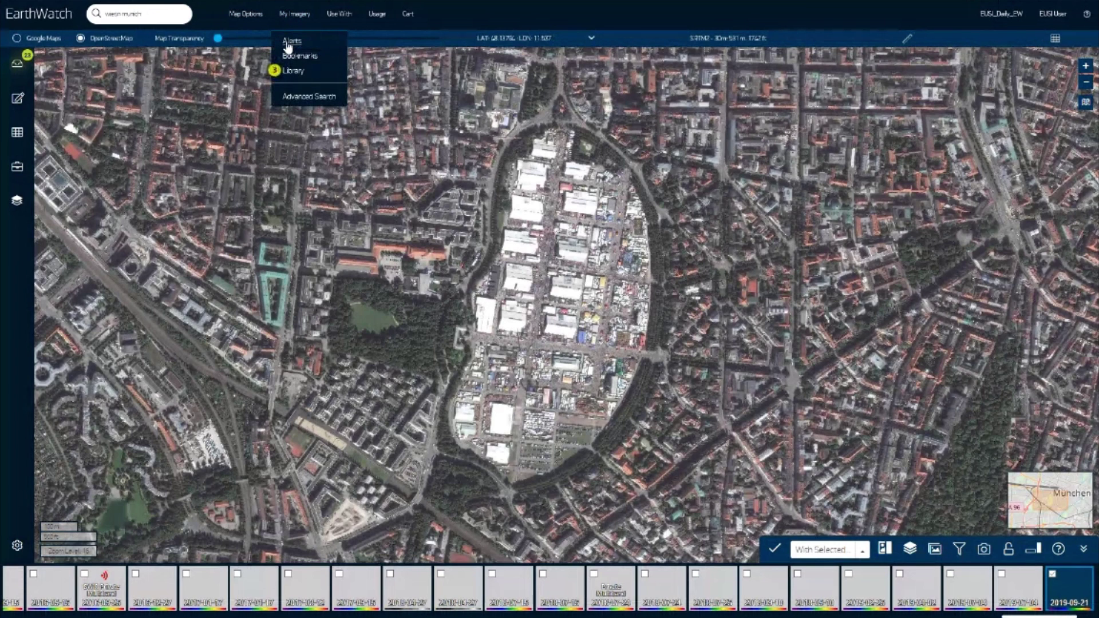
left_click(290, 42)
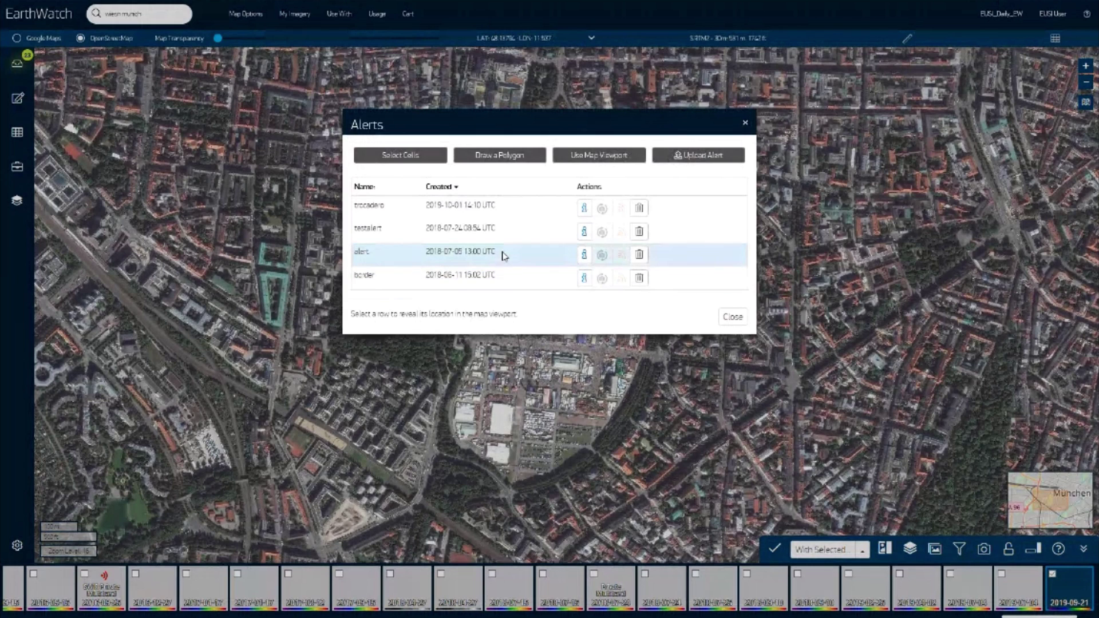
left_click(499, 162)
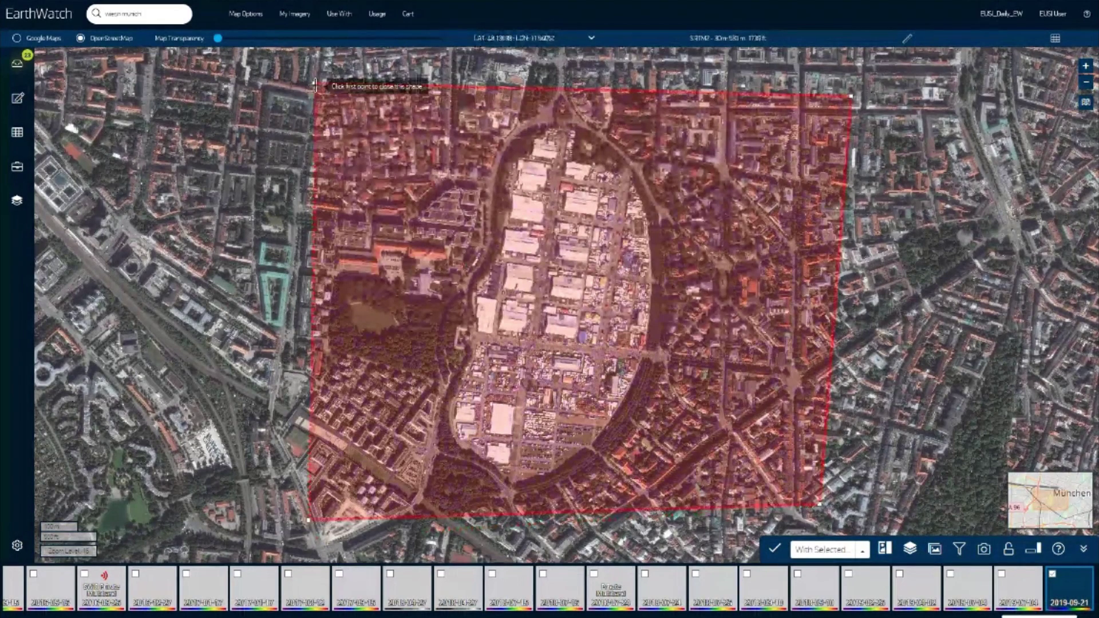
left_click(314, 85)
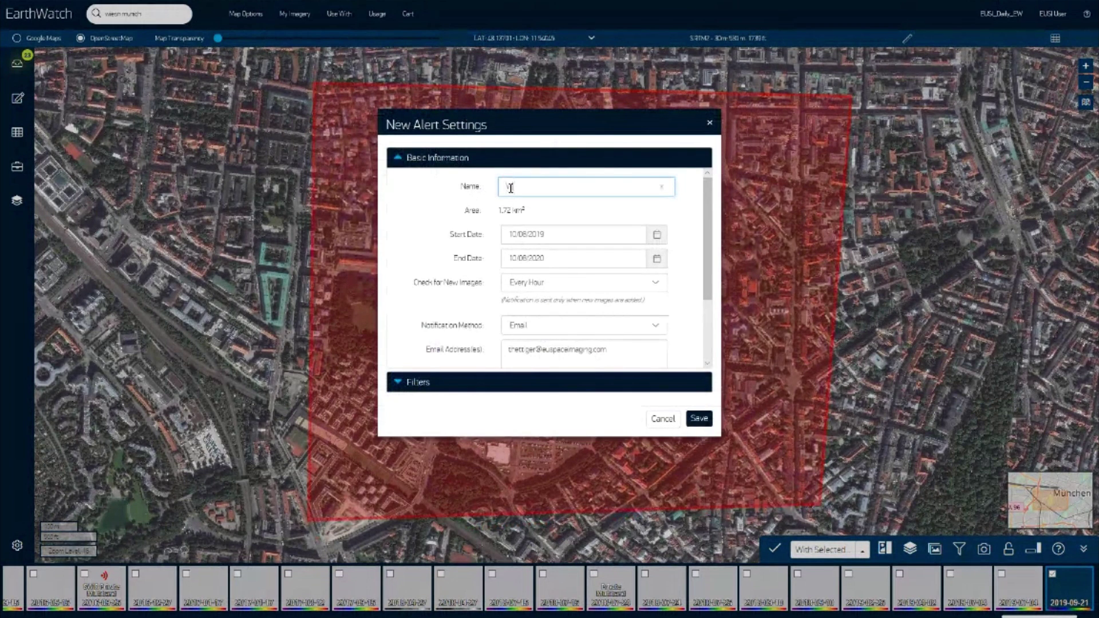
Step: Name the new alert "Wiesn" and set it to check for new images every 24 hours
type("Wiesn")
left_click(554, 233)
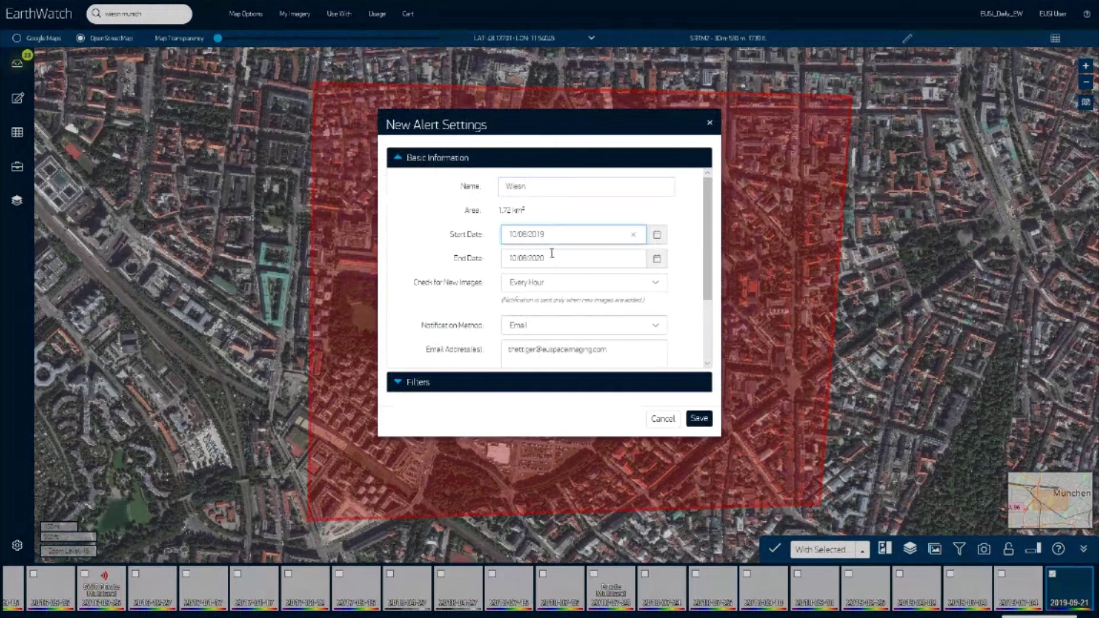
left_click(552, 255)
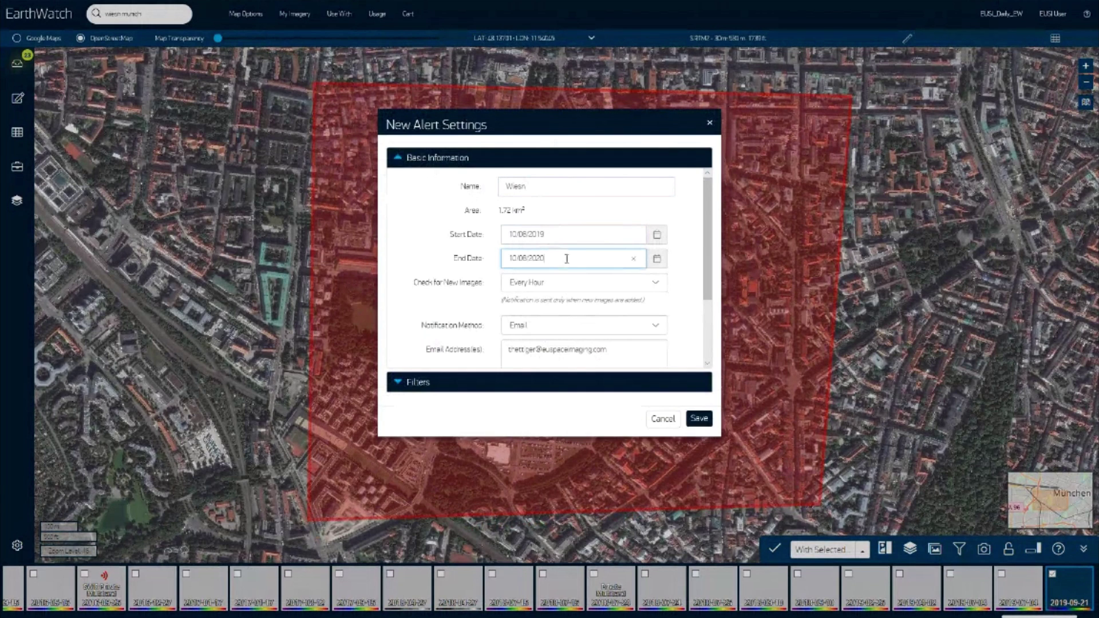
scroll(607, 293, "down", 1)
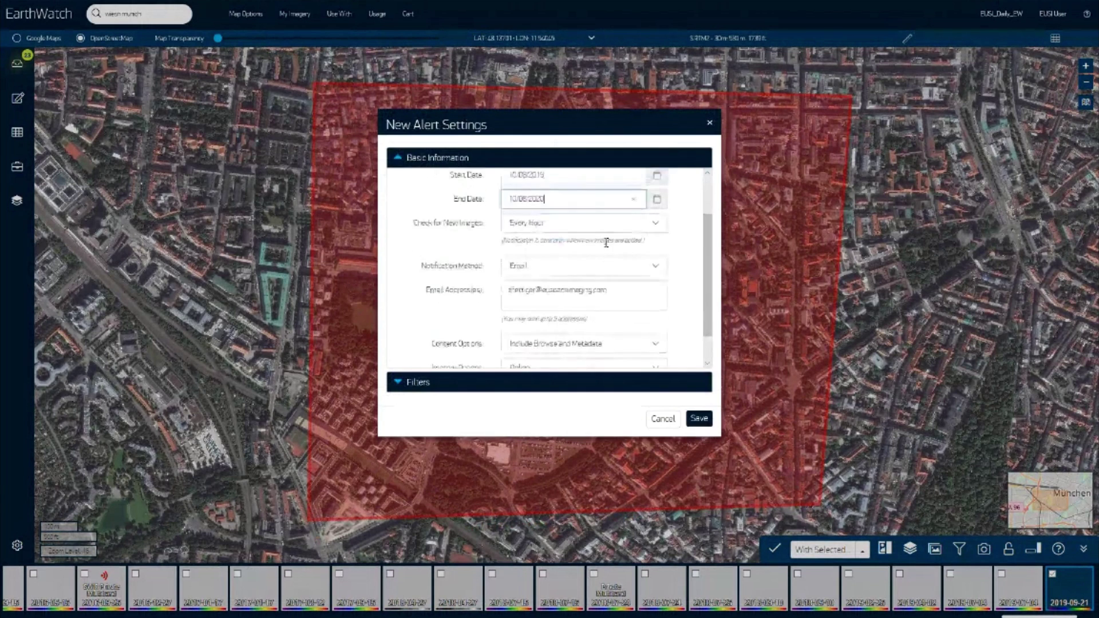
scroll(606, 243, "up", 1)
left_click(553, 256)
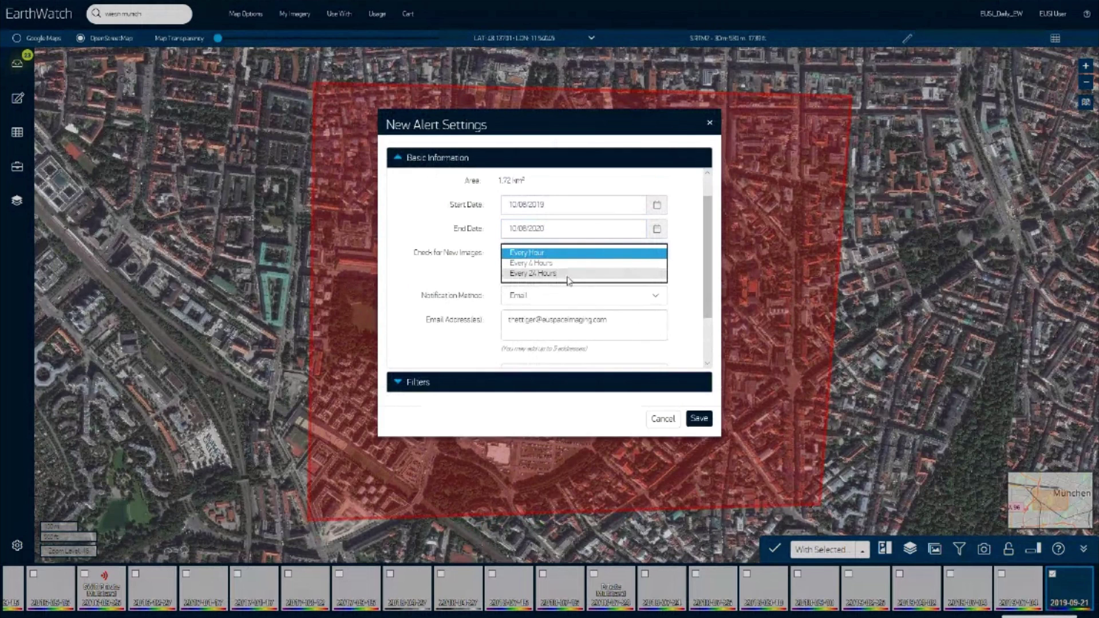
left_click(551, 275)
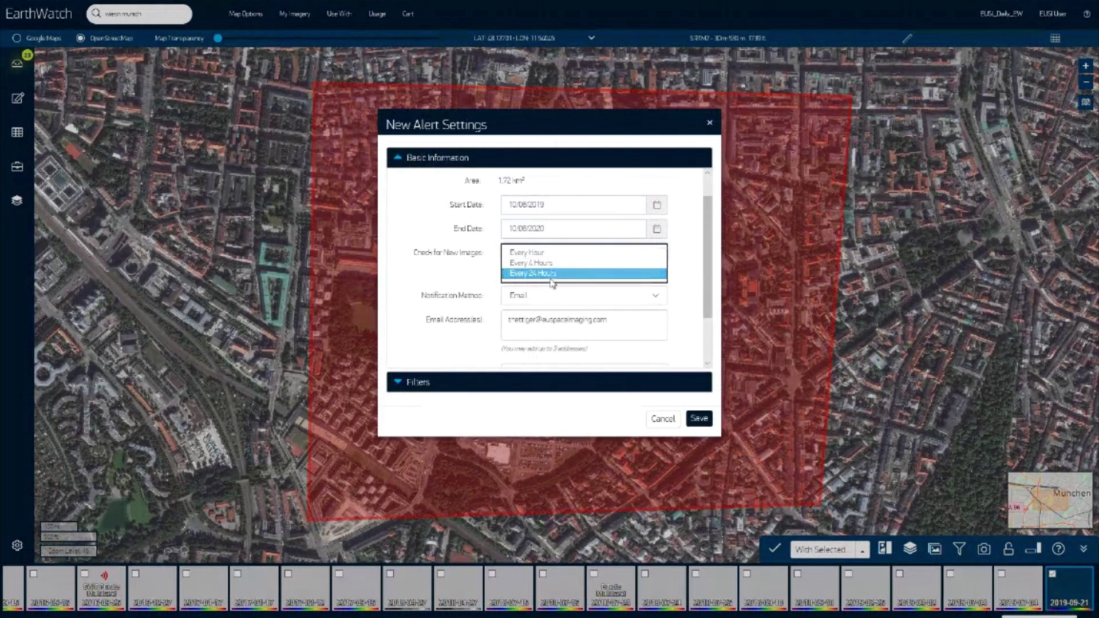
left_click(488, 277)
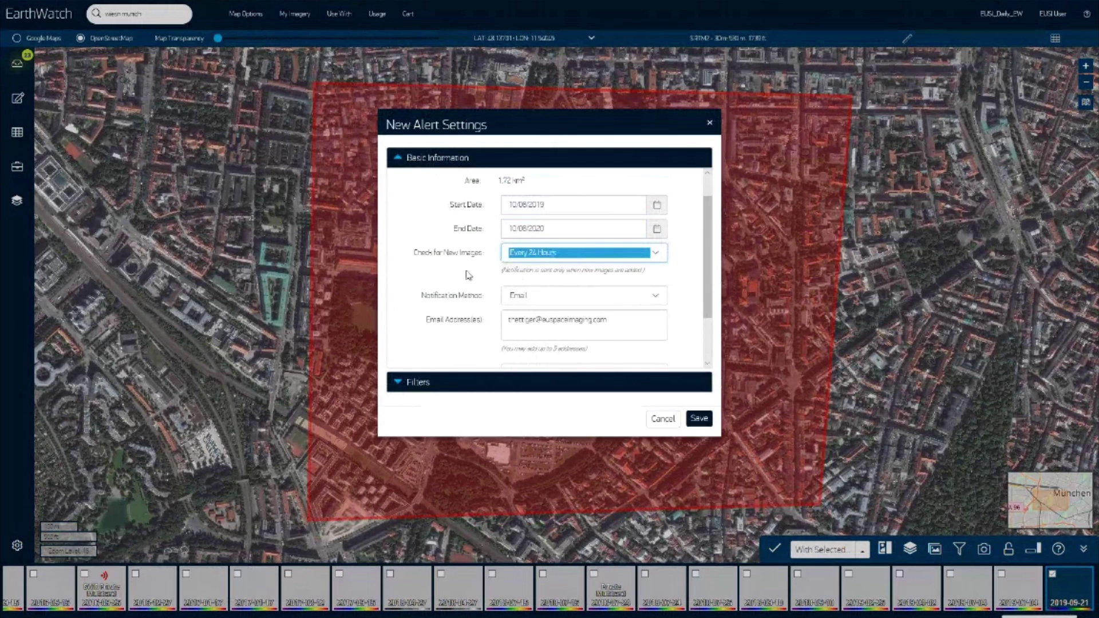
left_click(467, 275)
Step: Choose Email as the alert's notification method and go to the recipient's email address entry
scroll(674, 275, "down", 2)
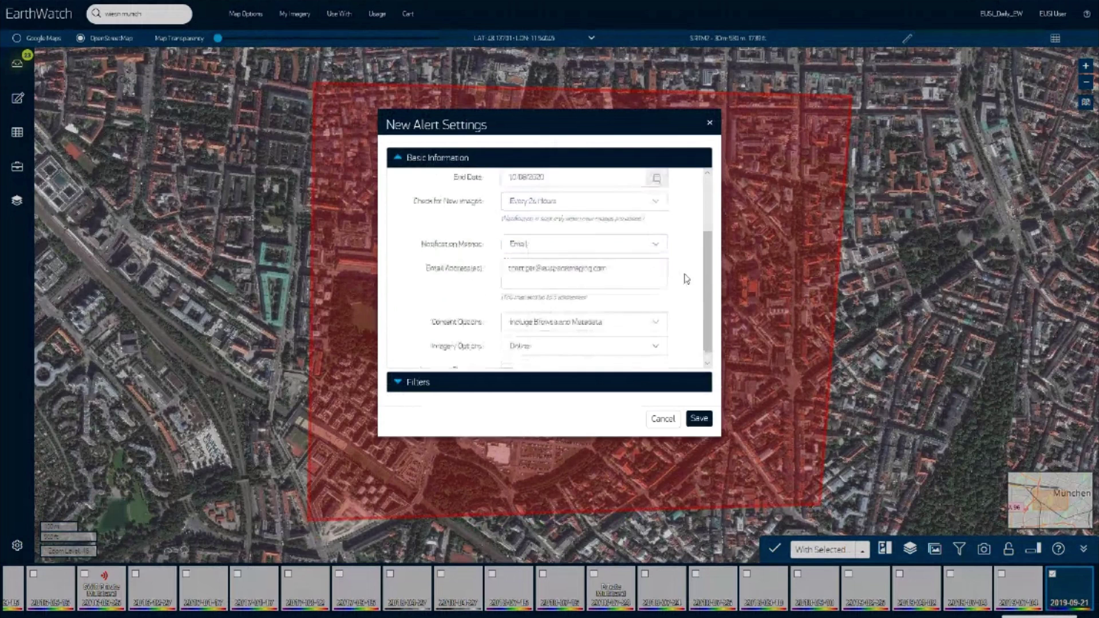
left_click(658, 237)
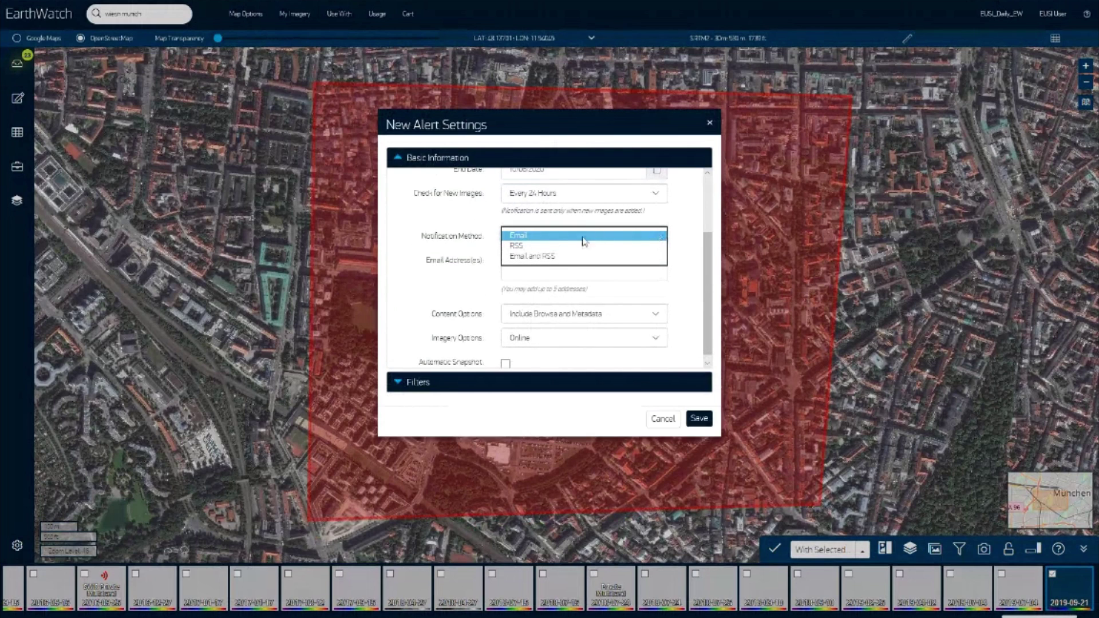
left_click(541, 236)
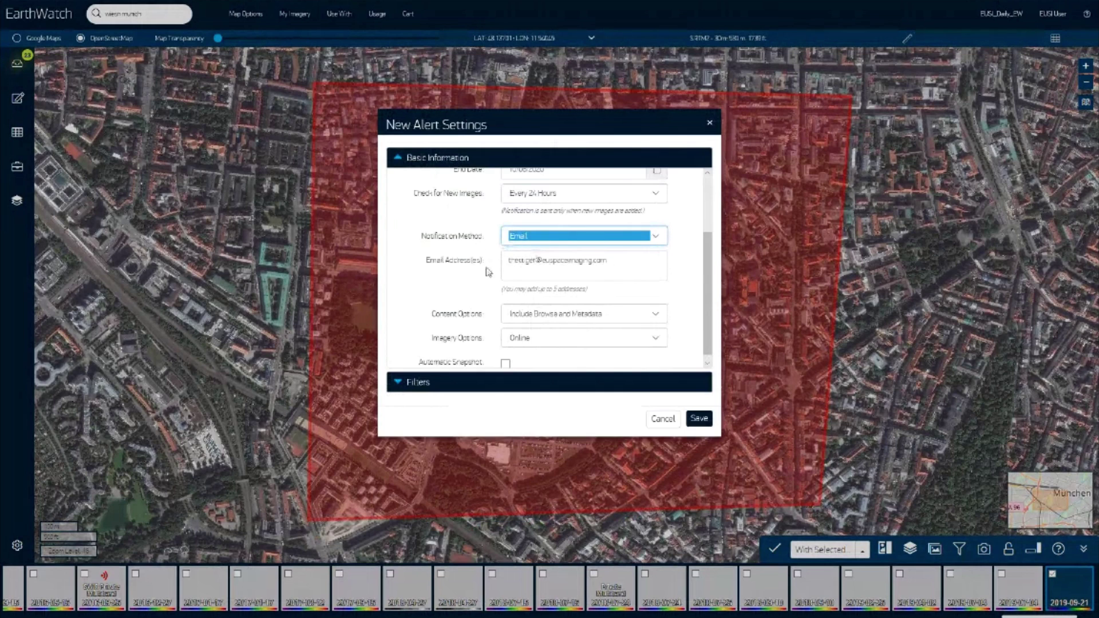
left_click(544, 266)
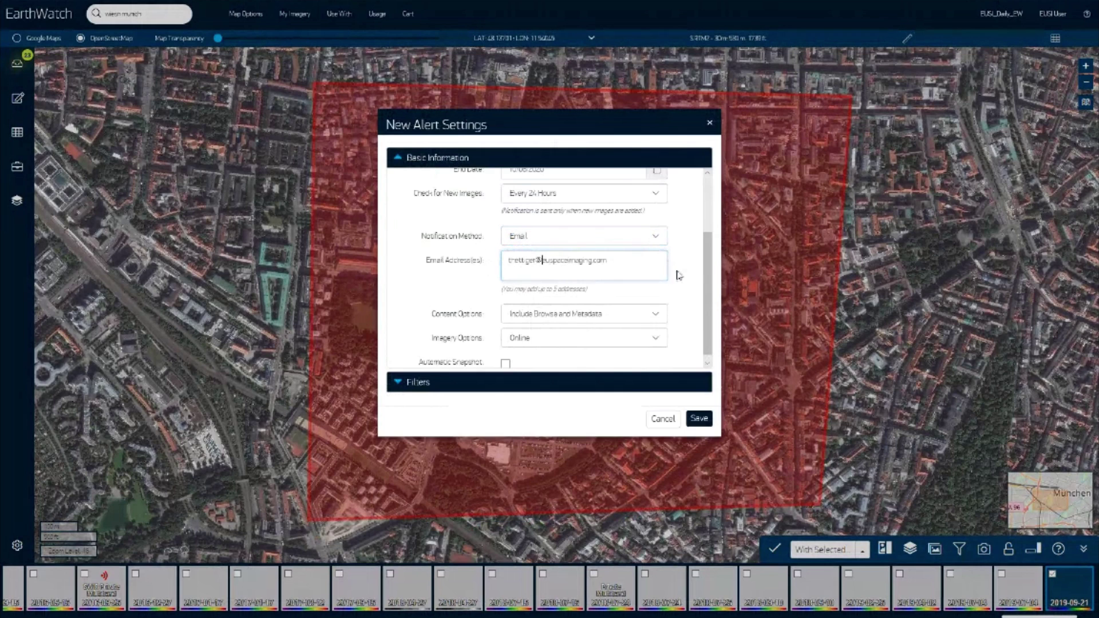
scroll(677, 273, "down", 1)
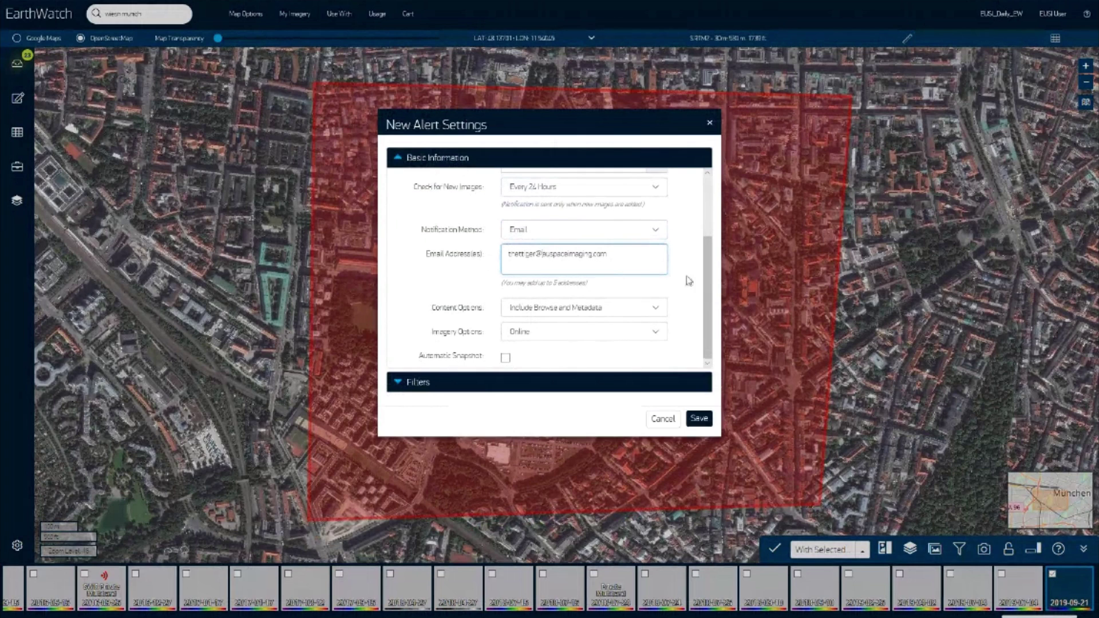
Step: Choose Include Browse and Metadata as alert content, set the imagery options to Online and Archive, and open the filters
left_click(662, 311)
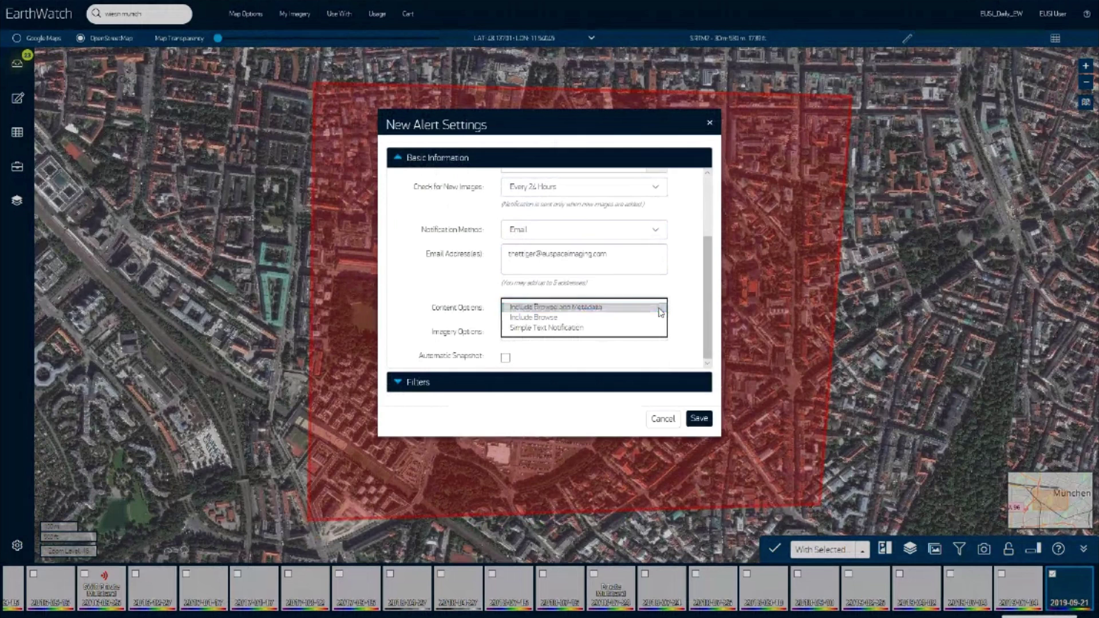
left_click(661, 312)
left_click(662, 334)
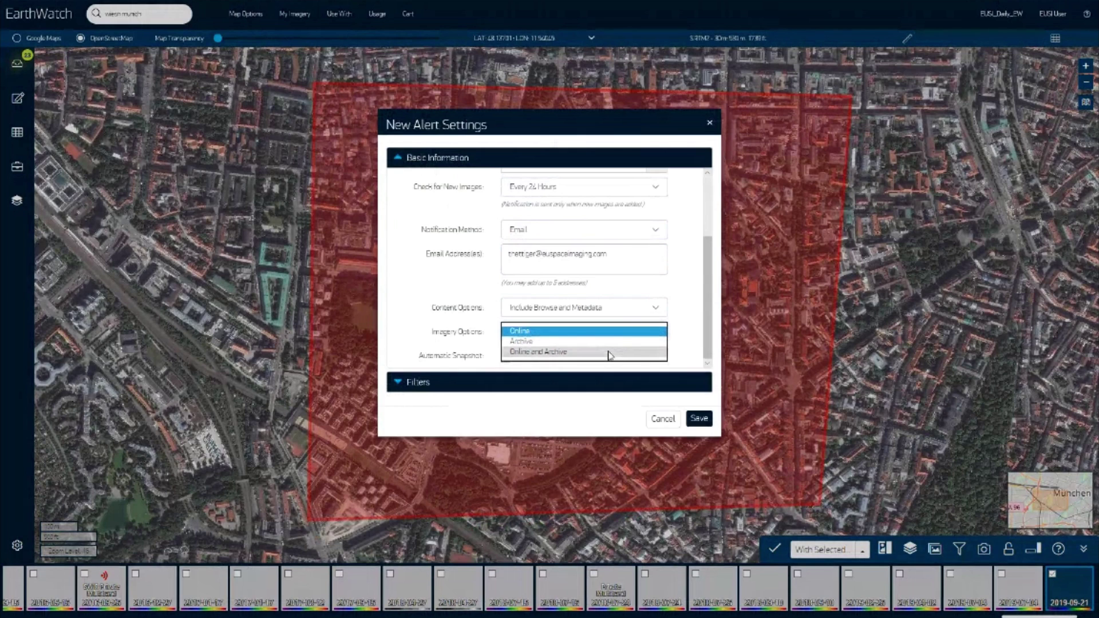
left_click(609, 354)
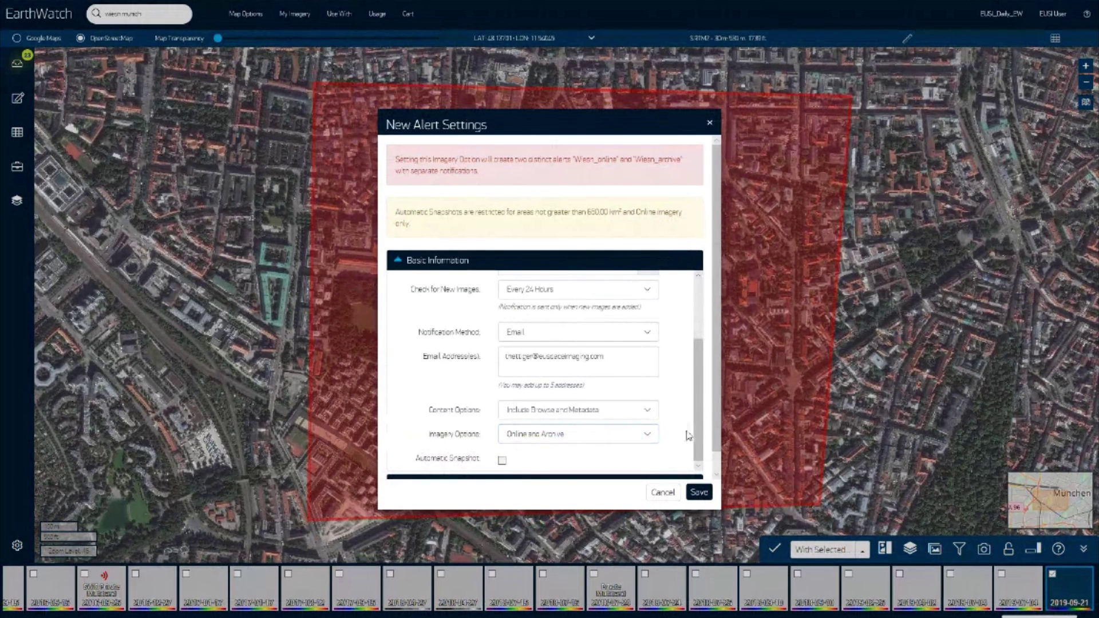
scroll(687, 438, "down", 1)
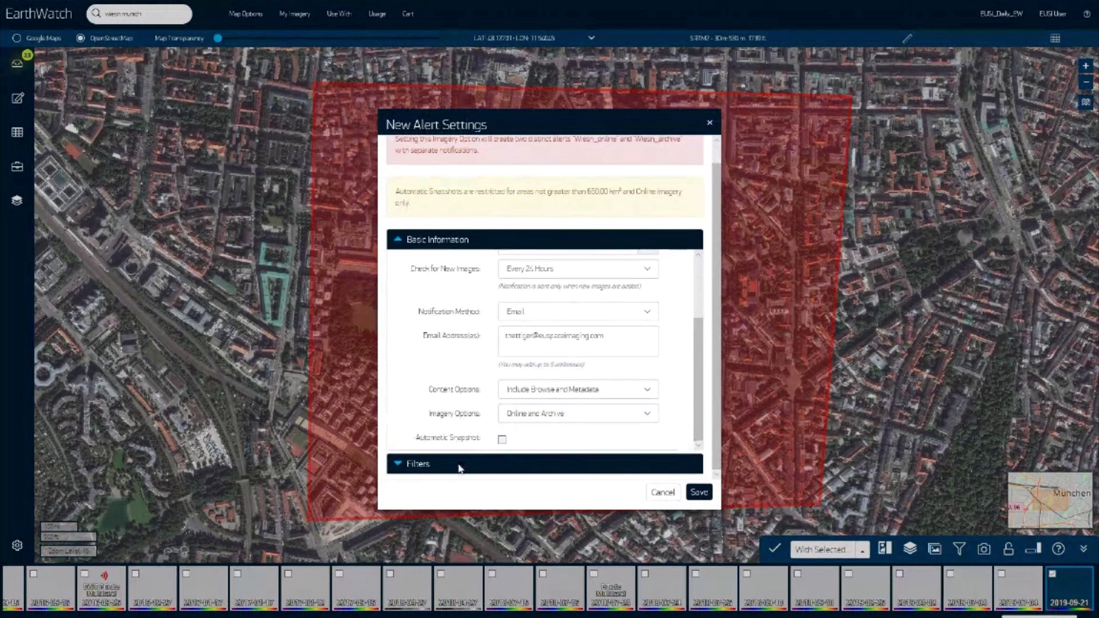
left_click(422, 464)
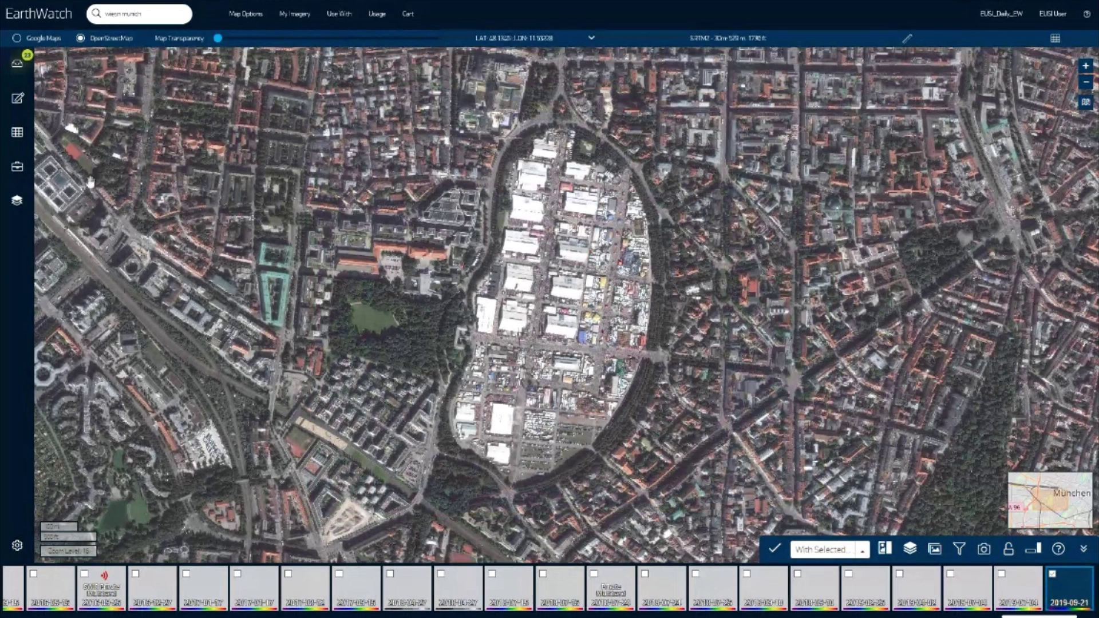
Step: Draw a green four-sided polygon annotation around the large tent just east of the parking area
left_click(18, 103)
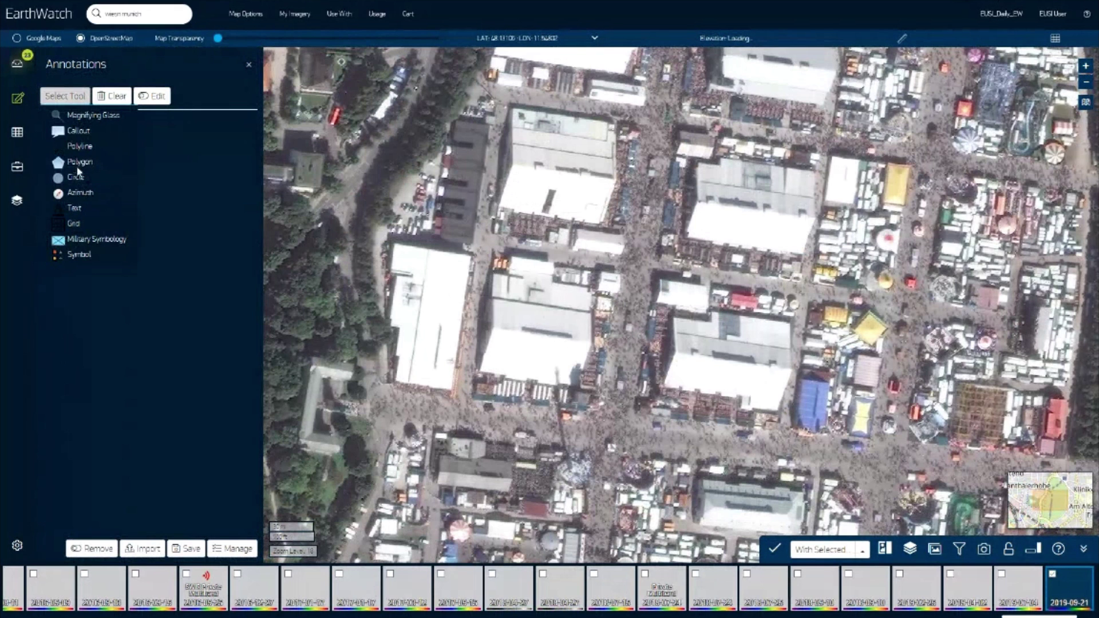
left_click(84, 165)
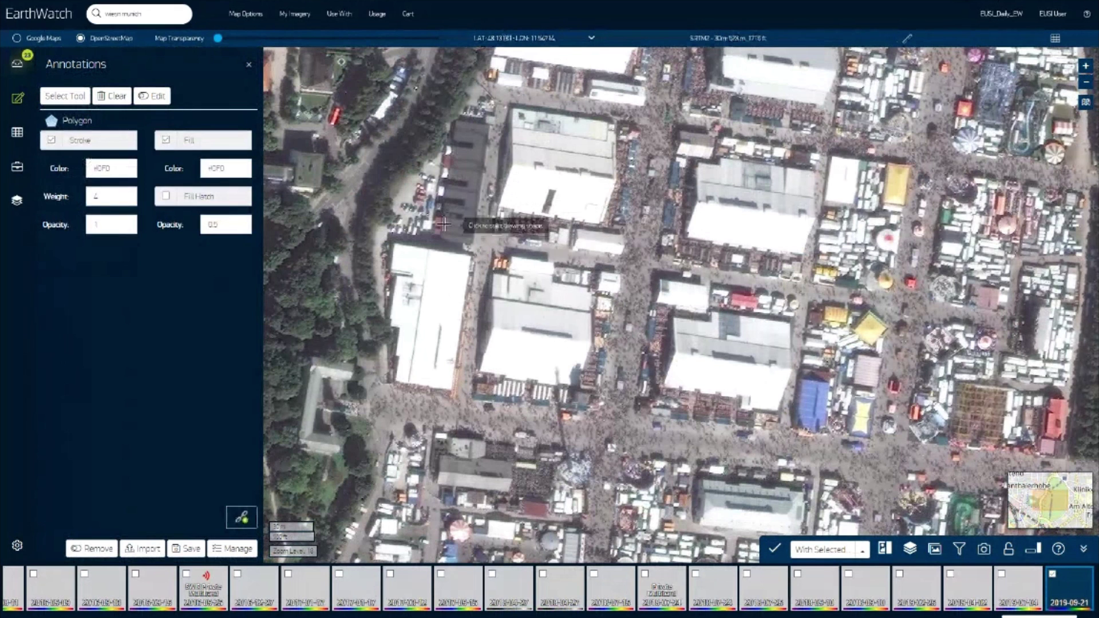
left_click(510, 107)
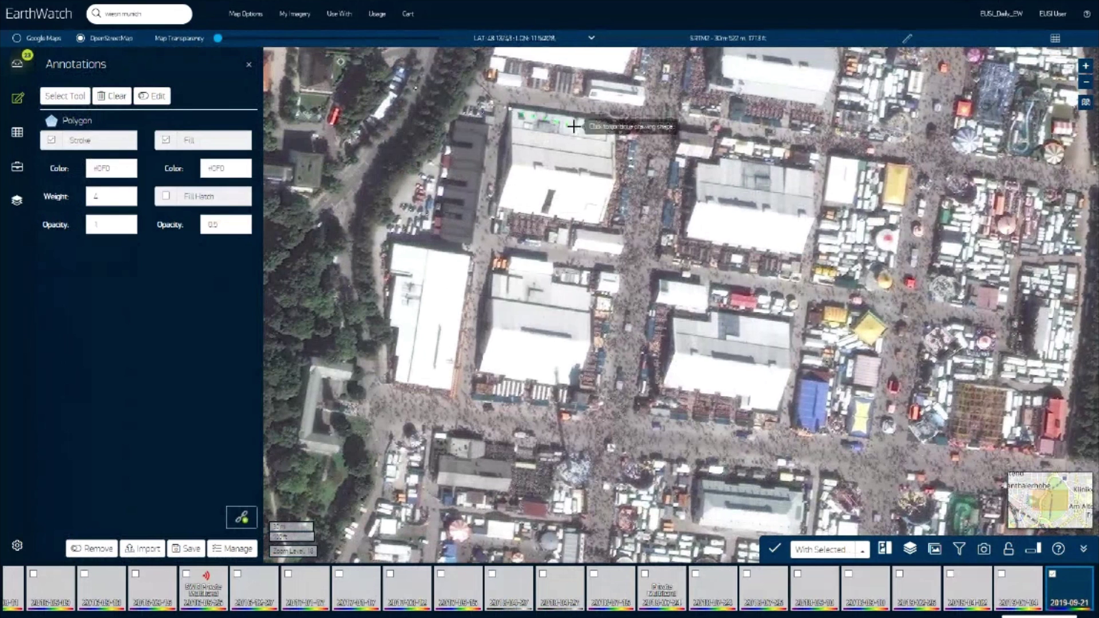
left_click(615, 122)
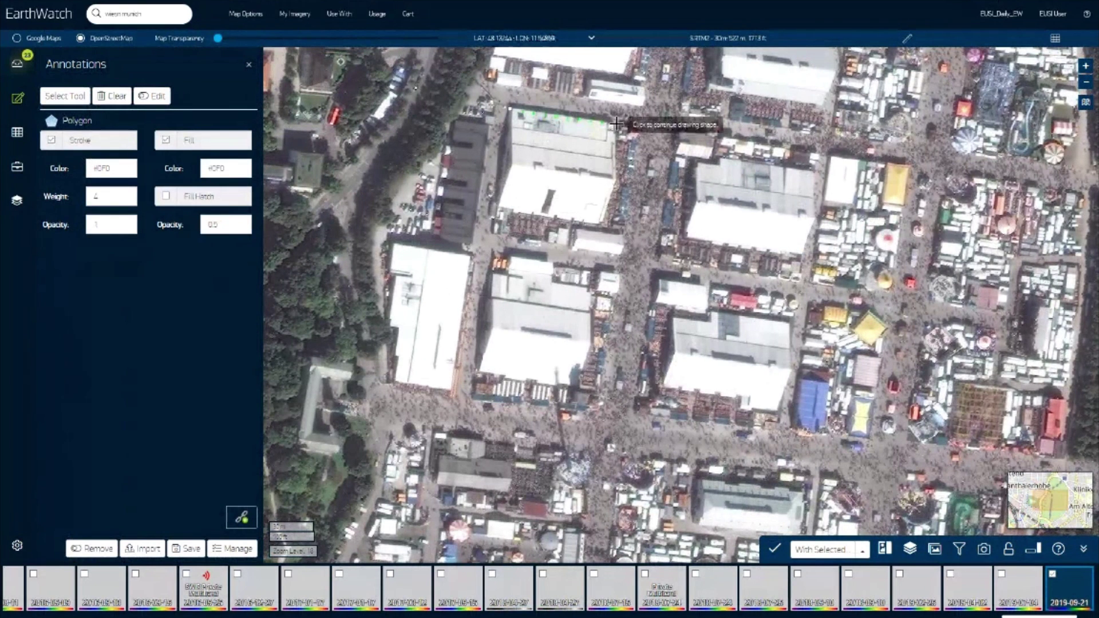
left_click(603, 220)
left_click(498, 211)
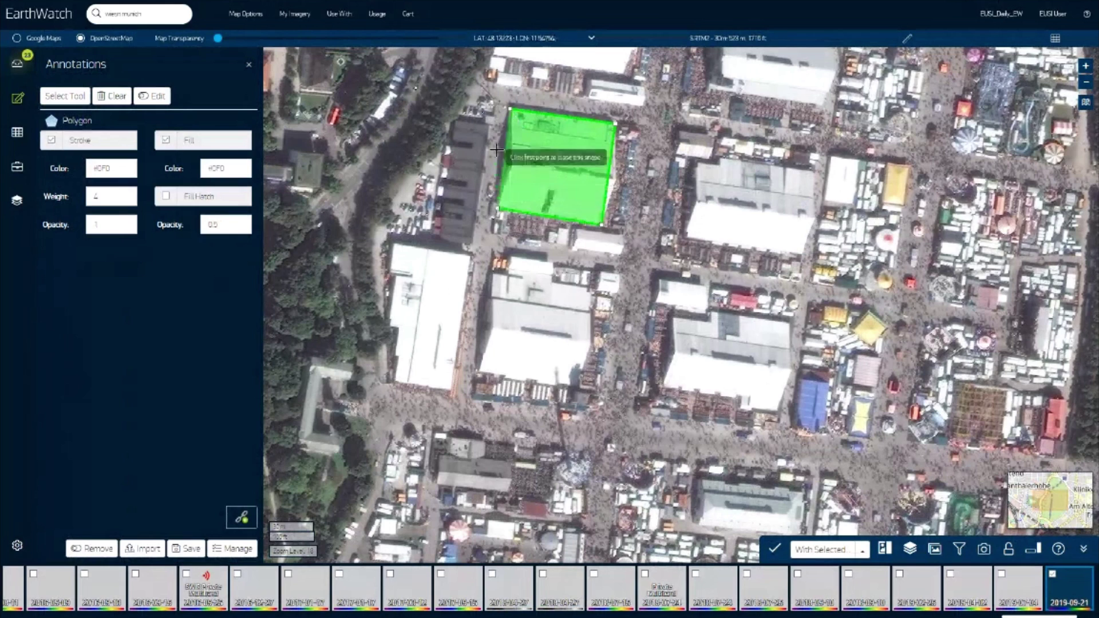
left_click(508, 108)
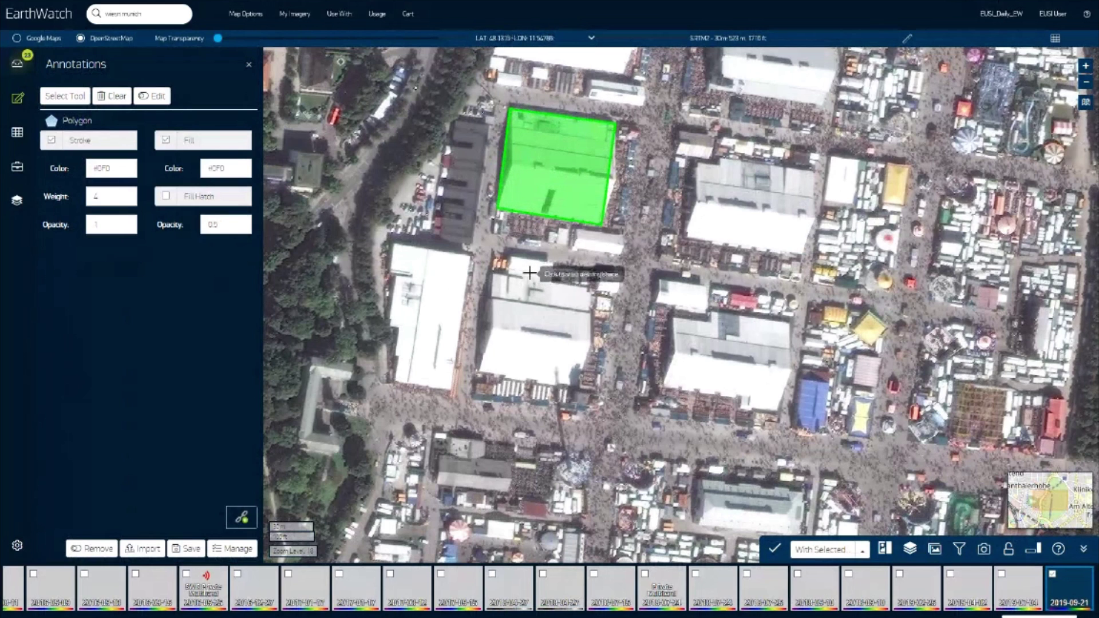
Step: Set the polygon annotation's fill colour to bright violet and its stroke colour to magenta
left_click(243, 169)
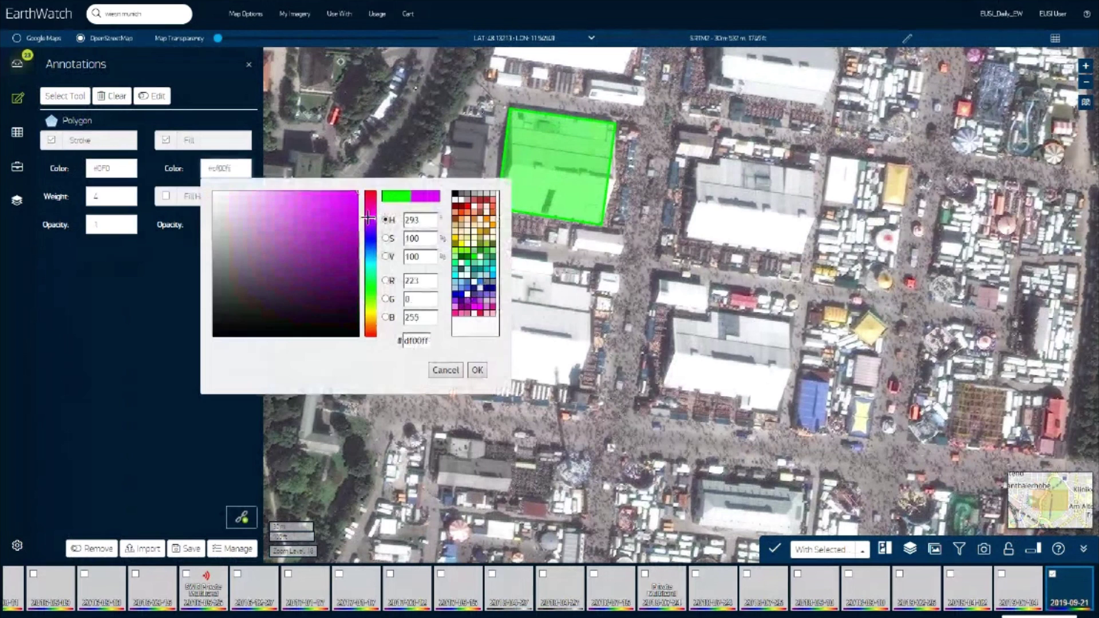
left_click(477, 370)
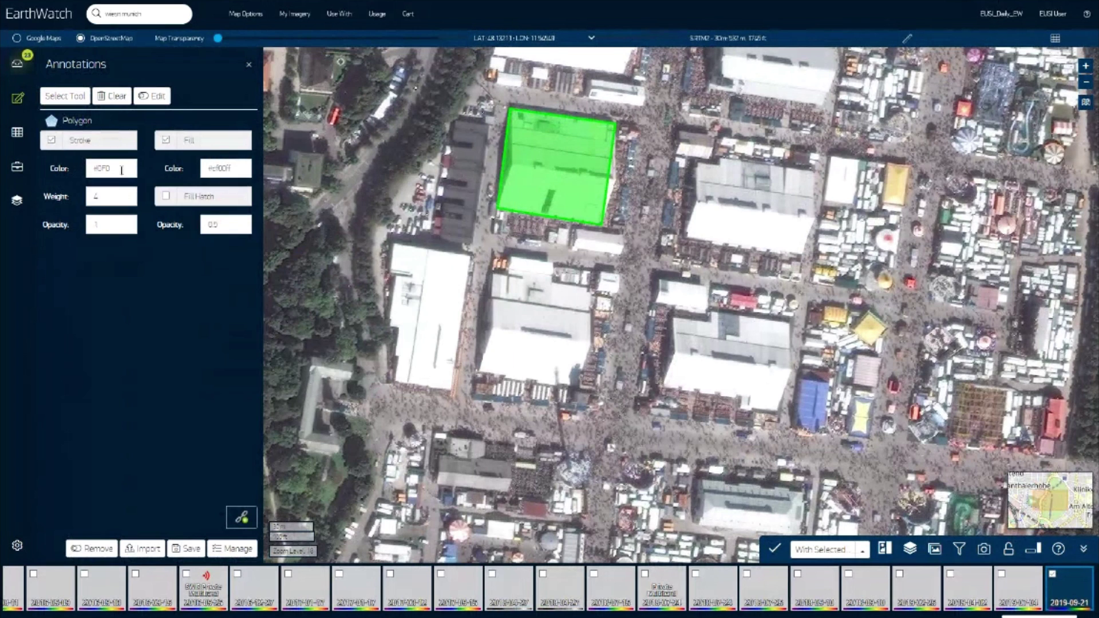
left_click(121, 170)
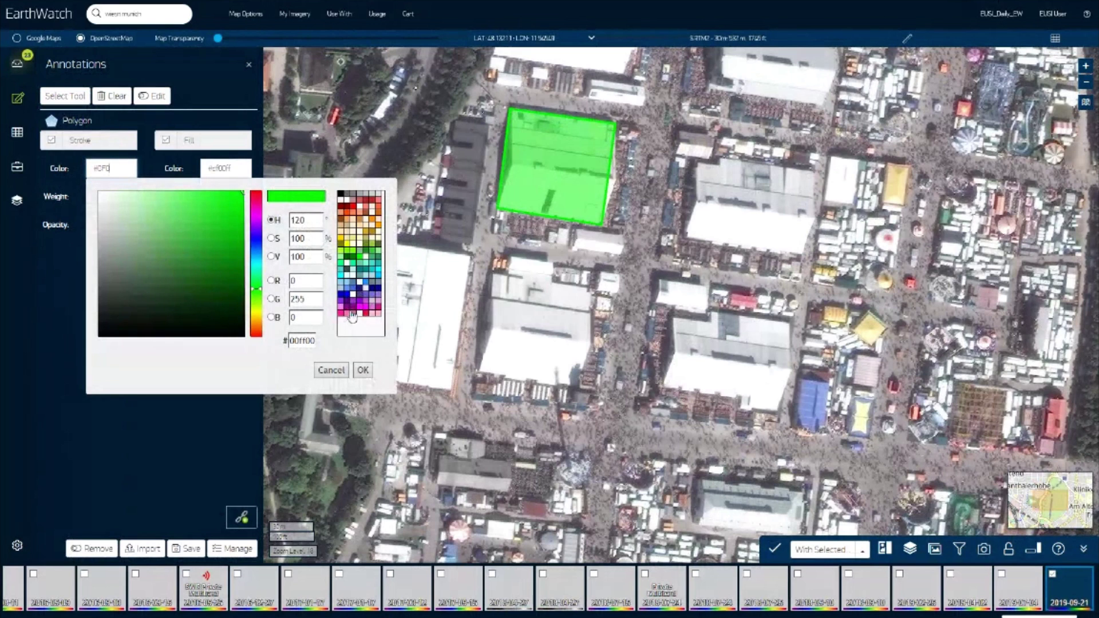
left_click(363, 311)
left_click(363, 370)
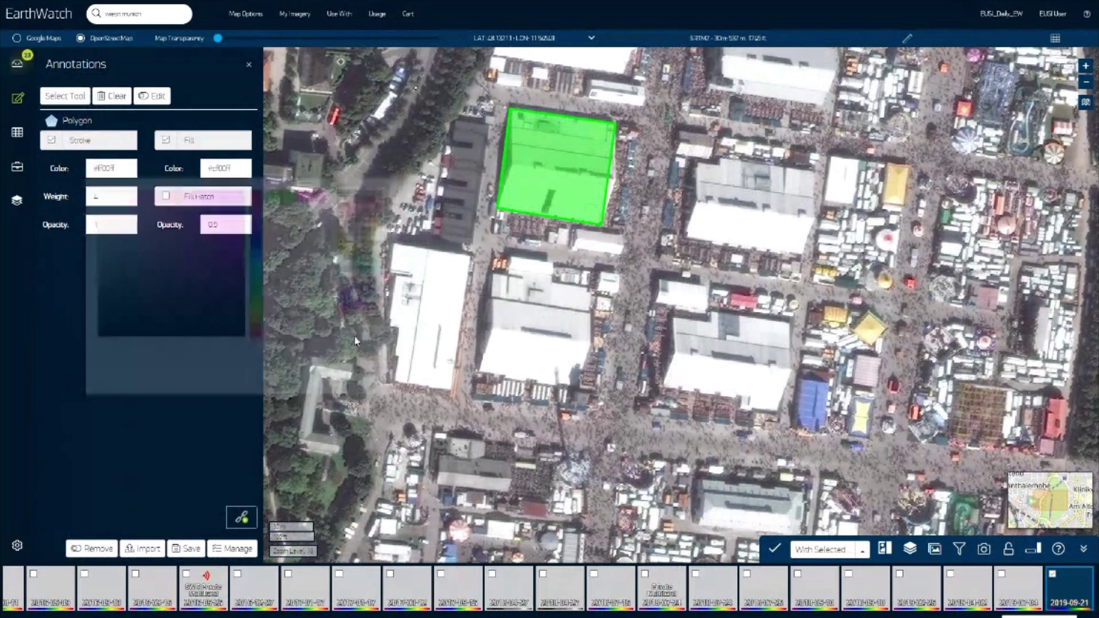
Step: Draw a second four-sided polygon annotation around the large tent directly south of the green polygon
left_click(490, 271)
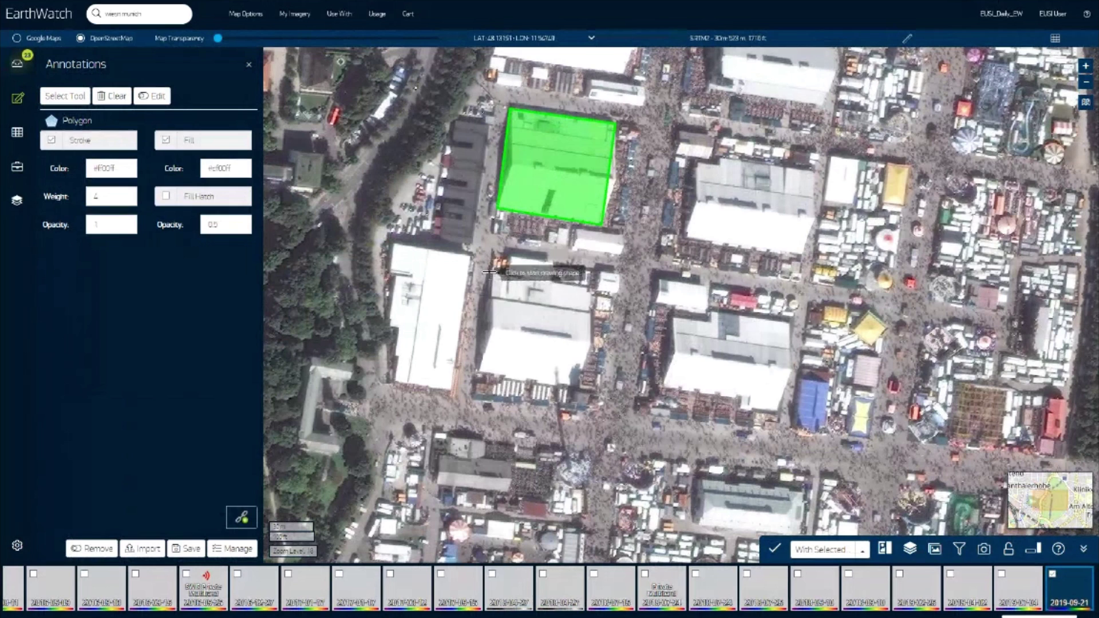
left_click(479, 373)
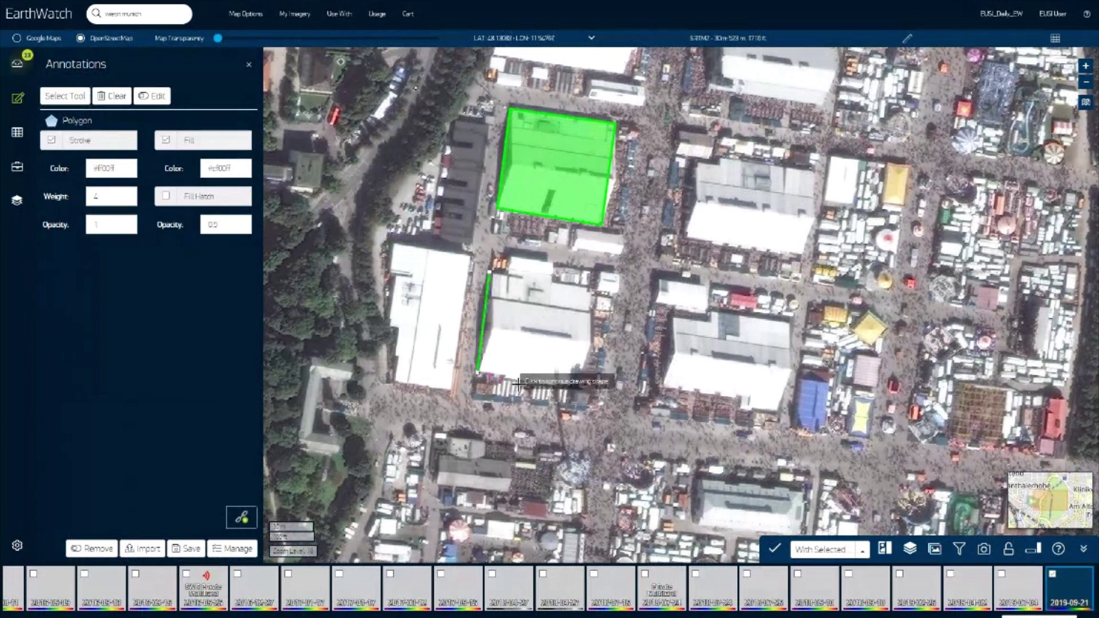
left_click(578, 388)
left_click(590, 288)
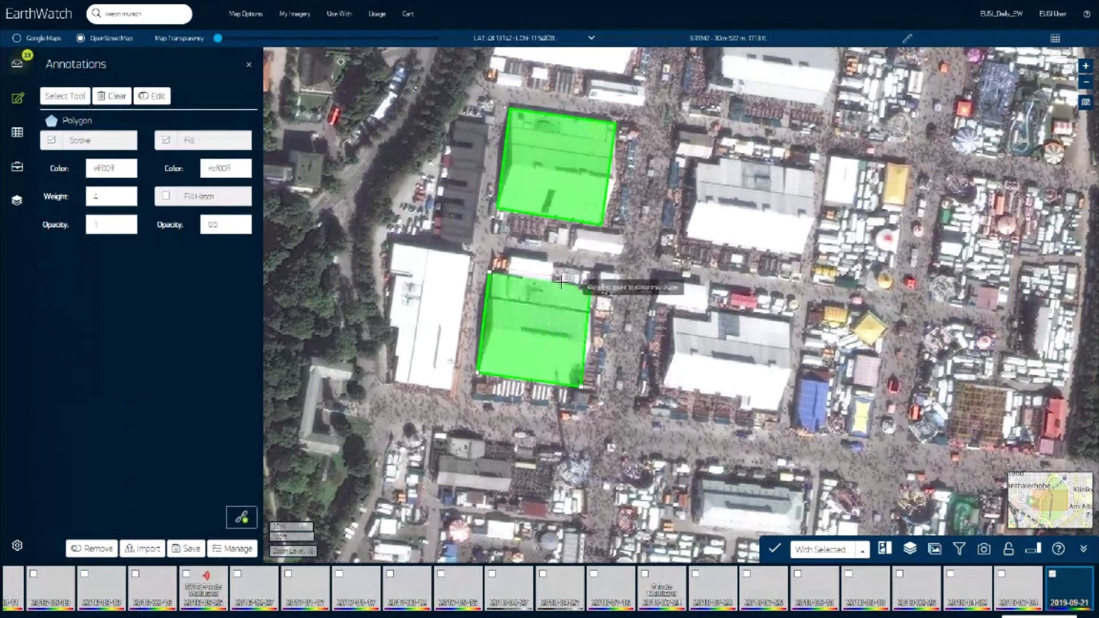
left_click(491, 277)
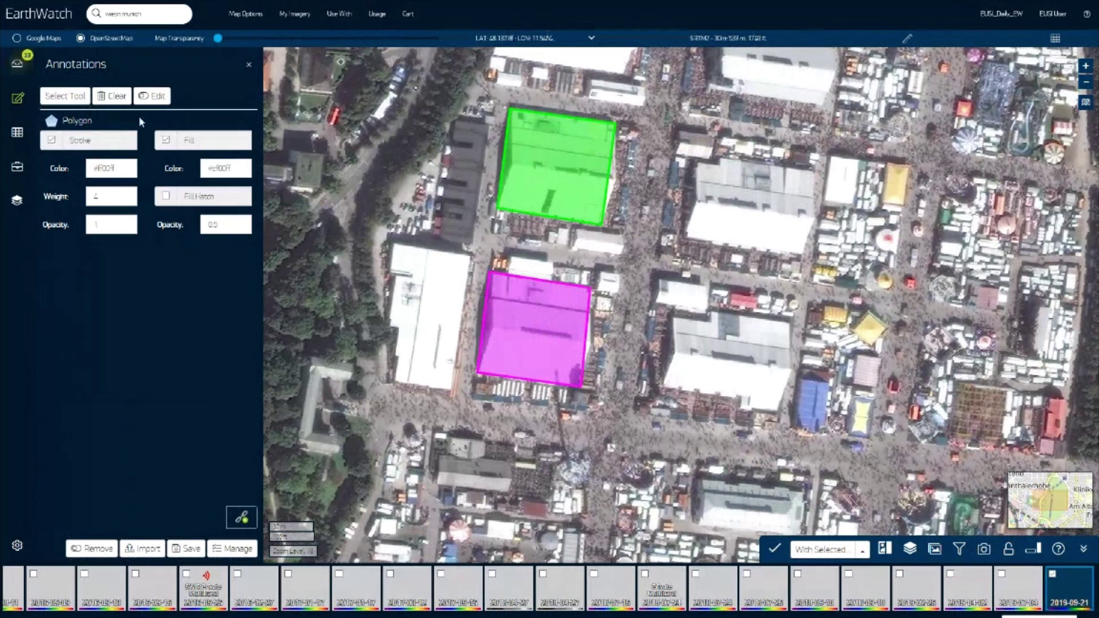
Step: Place a green circle symbol on each of the two large tents east of the polygons
left_click(80, 103)
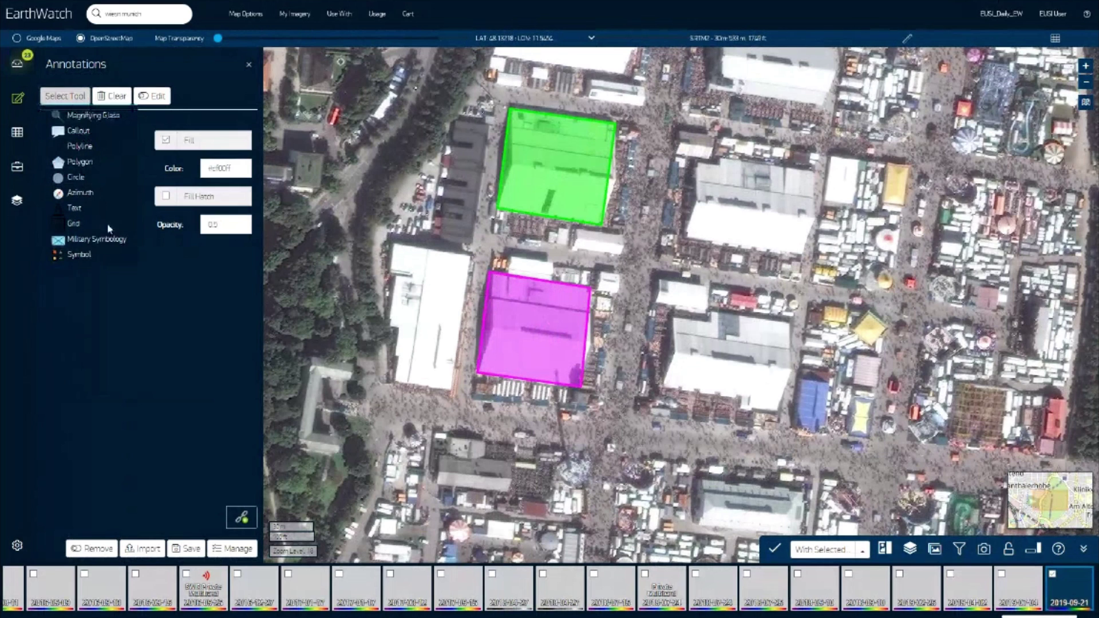
left_click(80, 255)
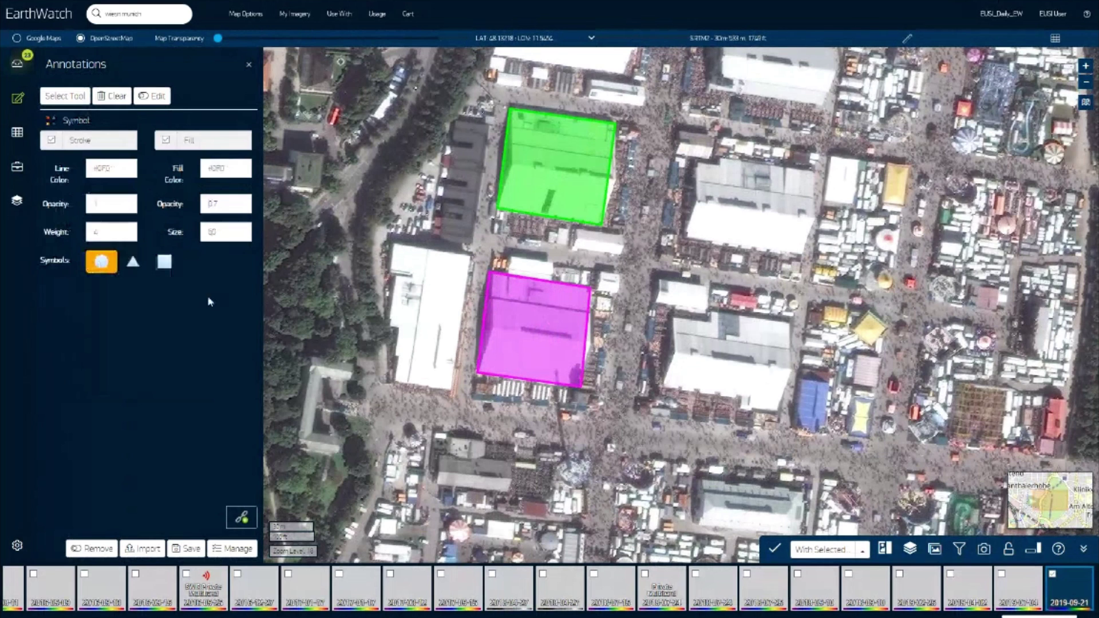
left_click(728, 360)
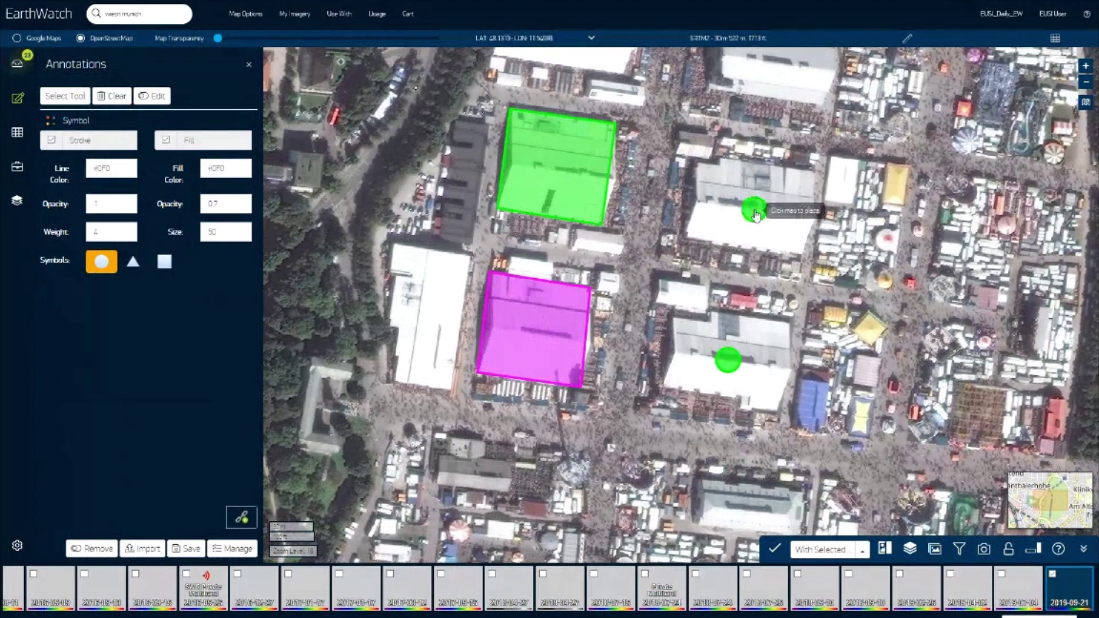
left_click(747, 198)
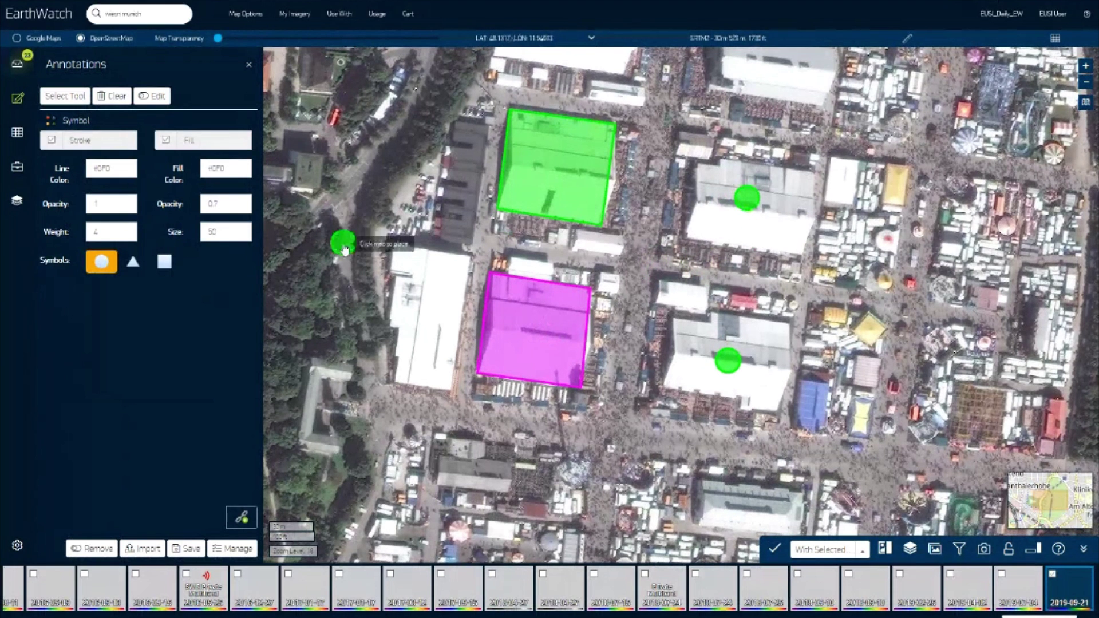
Step: Place green triangle symbols of size 15 on the blue tent, the two small tents beside it and the two yellow tents
left_click(135, 263)
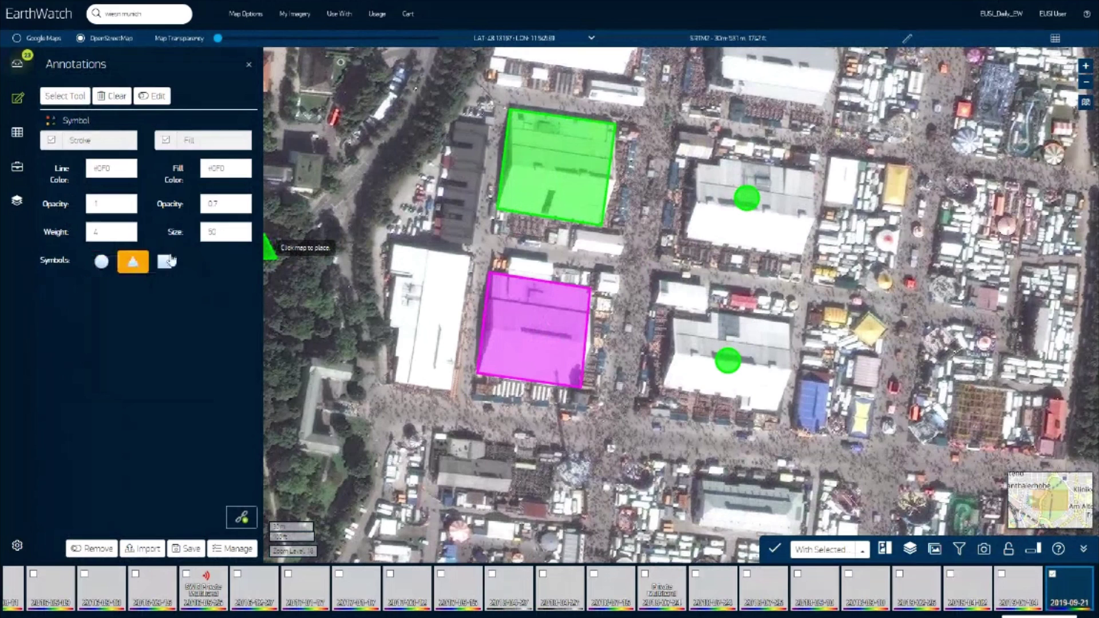
double_click(210, 232)
type("15")
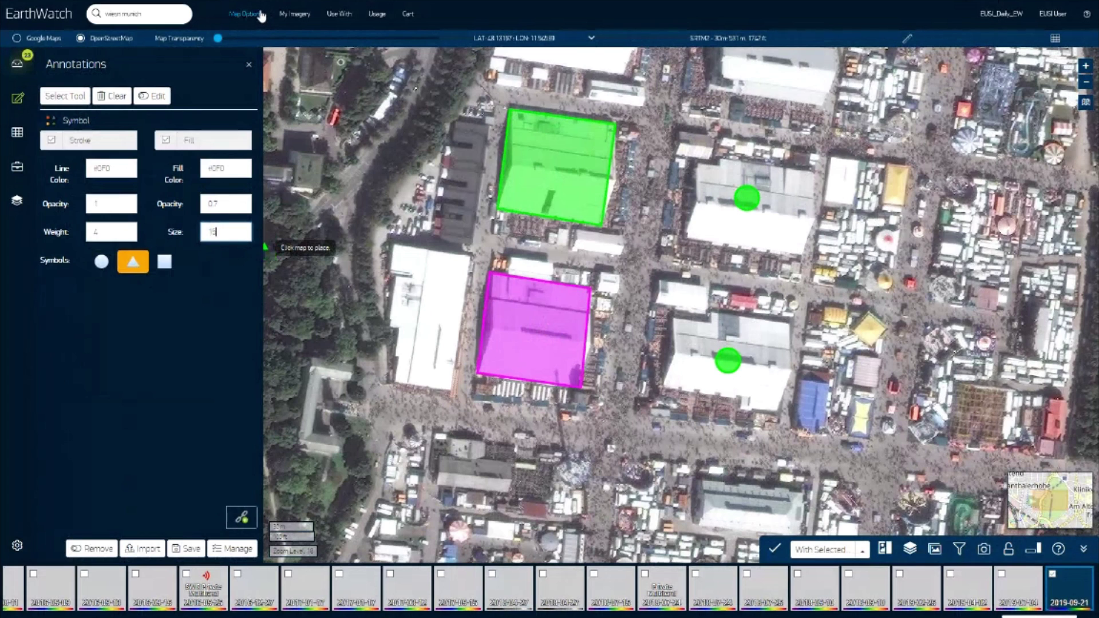
left_click(812, 403)
left_click(863, 376)
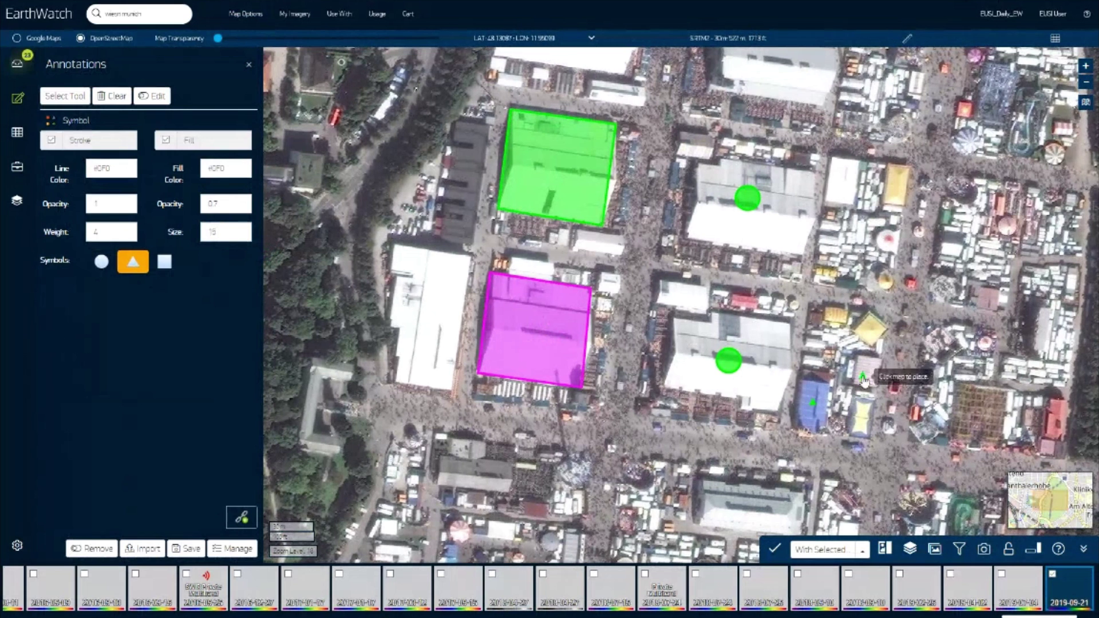
left_click(864, 413)
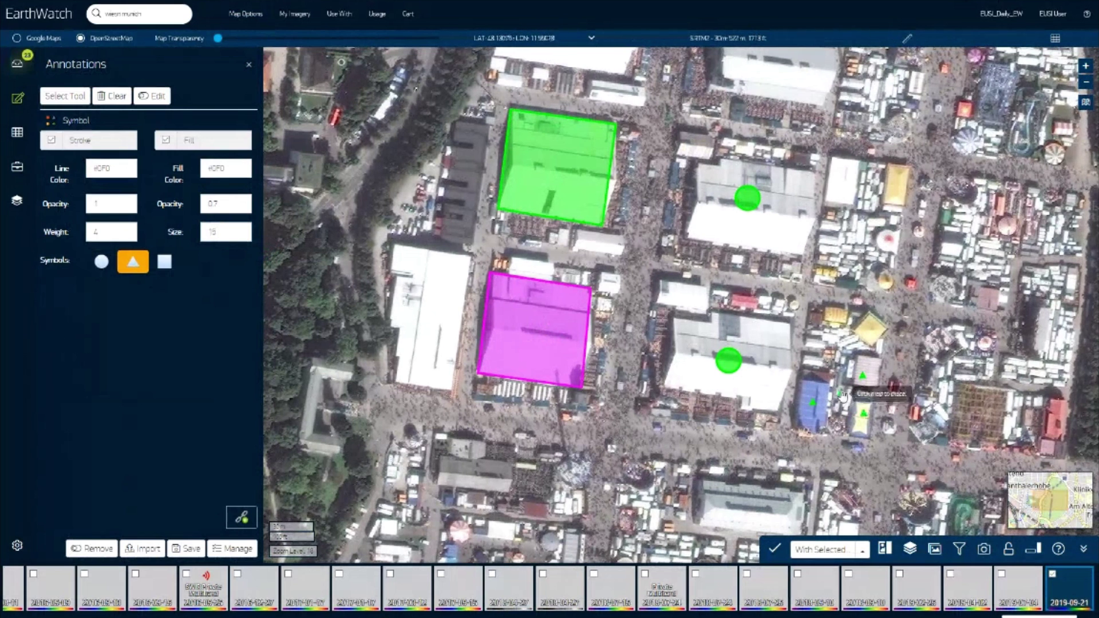
left_click(839, 319)
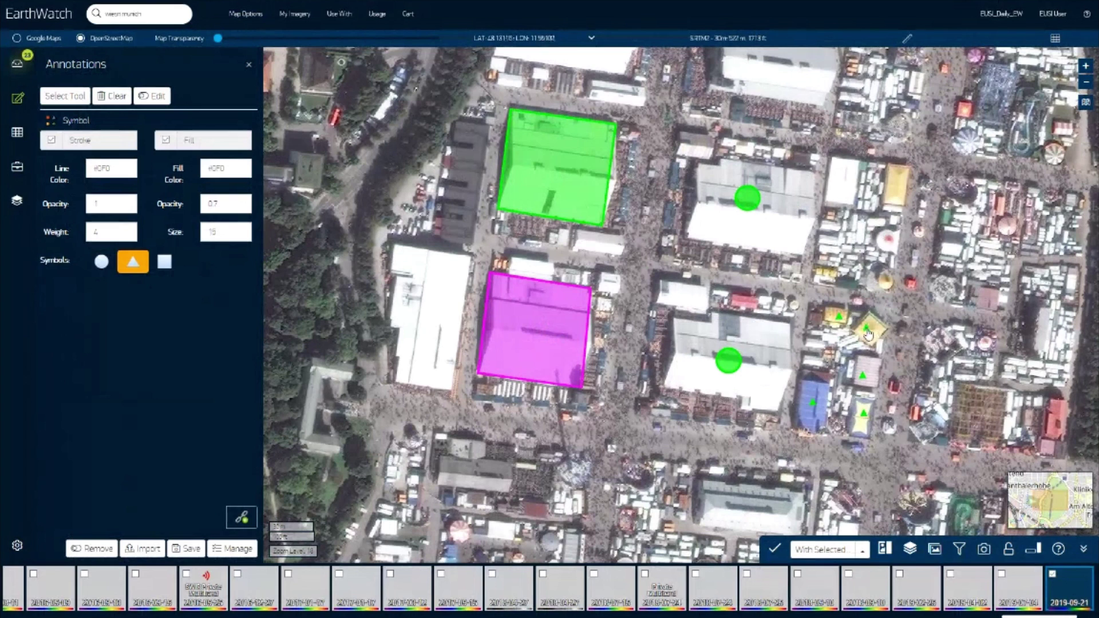
left_click(866, 330)
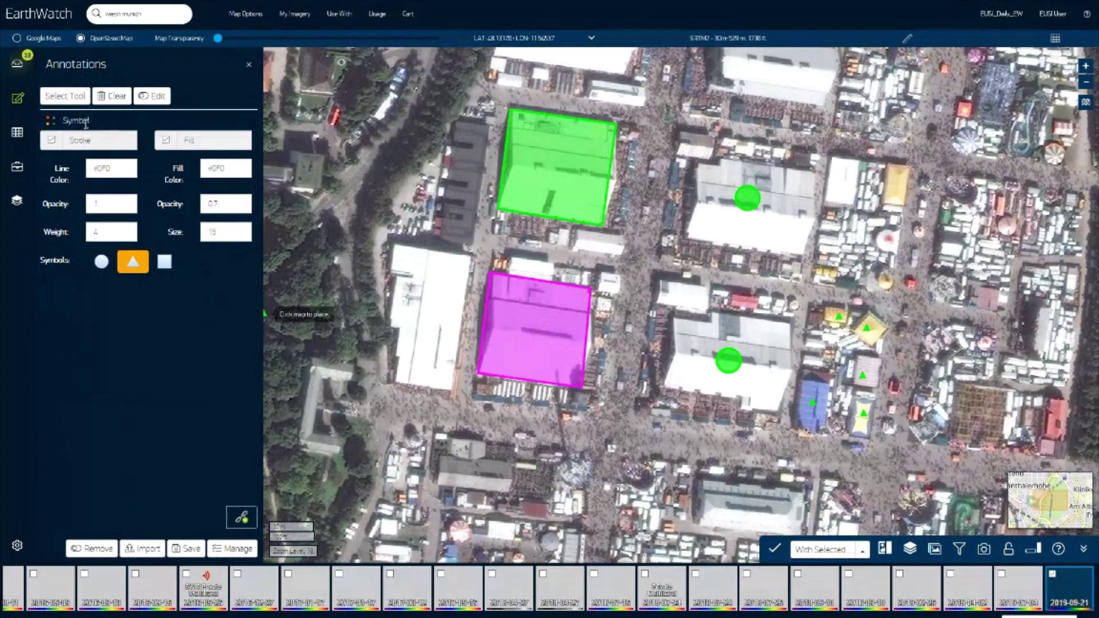
Step: Add the text annotation OKTOBERFEST with a font size of 20px on the central area between the large tents
left_click(57, 98)
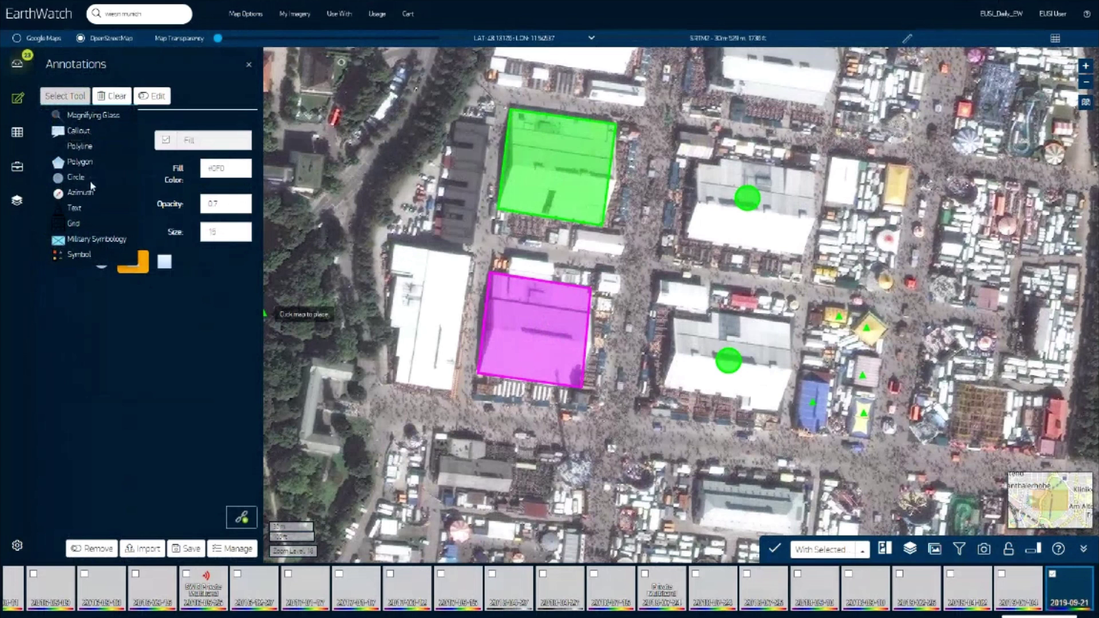
left_click(74, 215)
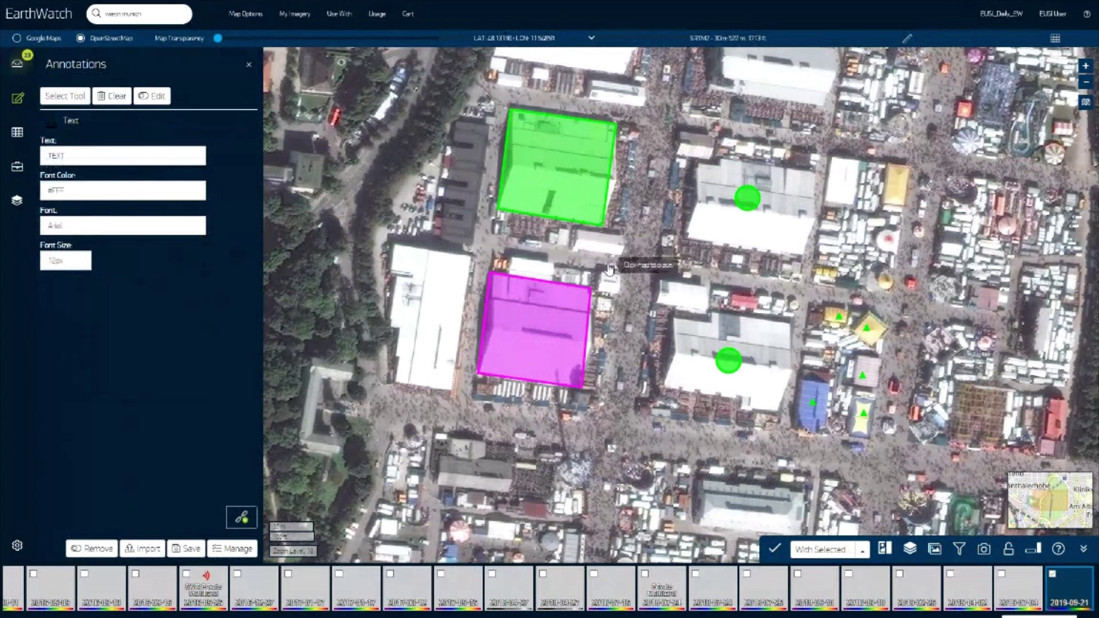
double_click(80, 156)
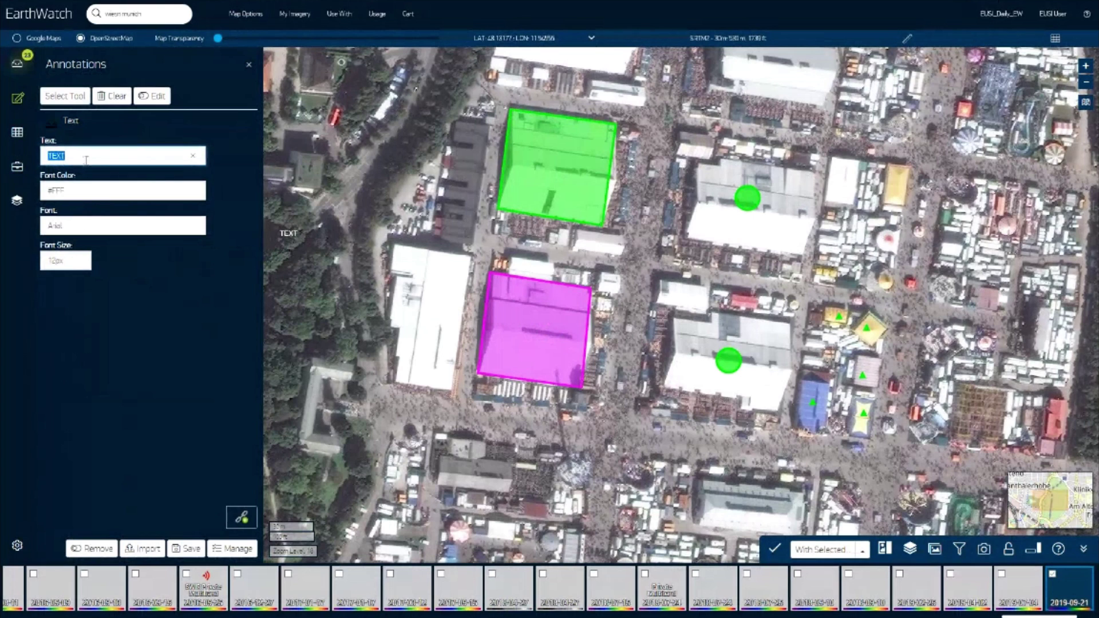
type("OKTOBERFES")
left_click(72, 264)
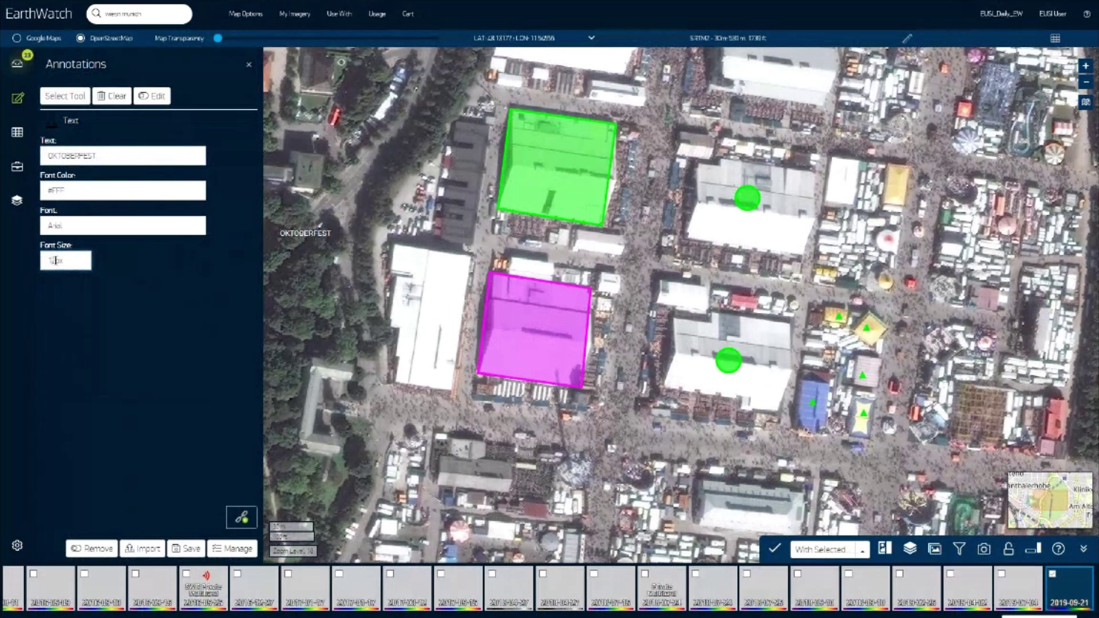
left_click(55, 260)
key("BackSpace")
type("0")
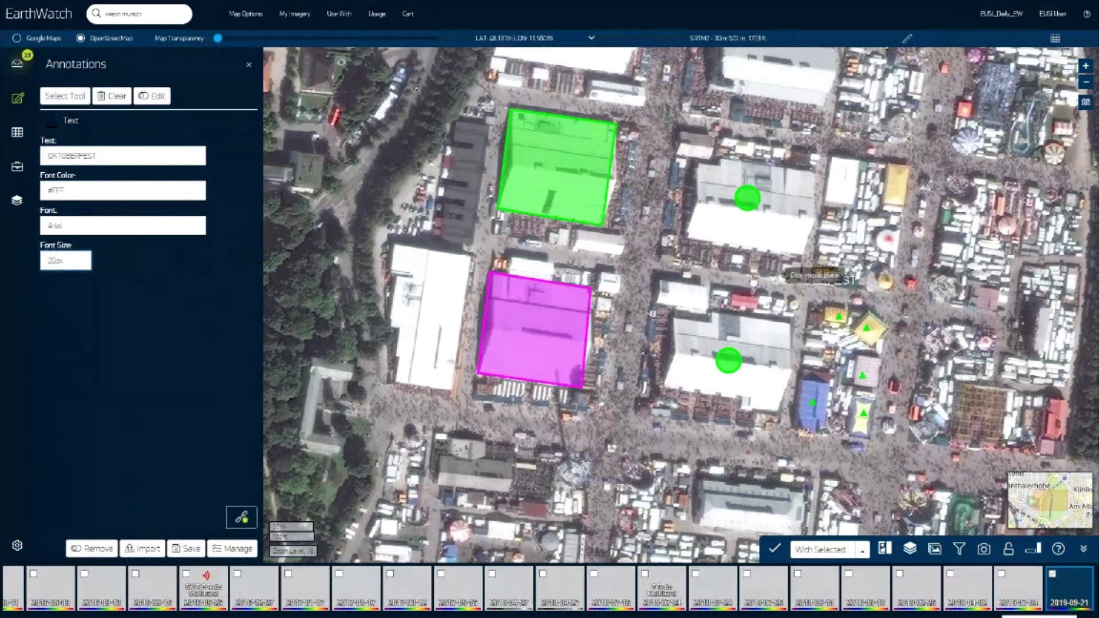
left_click(624, 267)
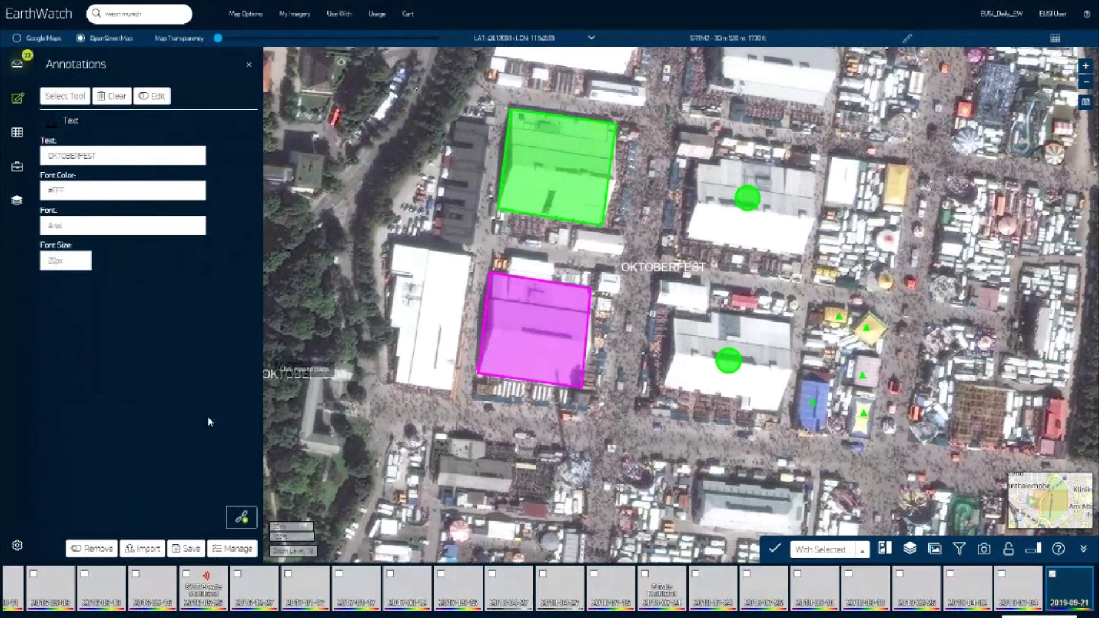
Step: Remove the triangle symbols from the two yellow tents and save the annotation set under the name wiesn
left_click(93, 548)
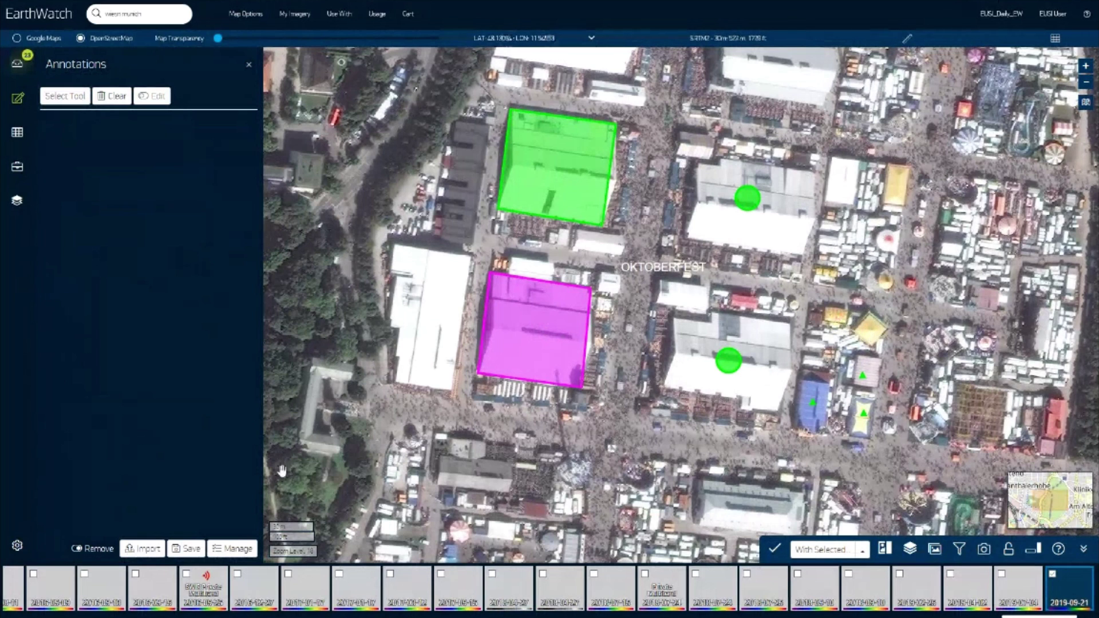
left_click(191, 550)
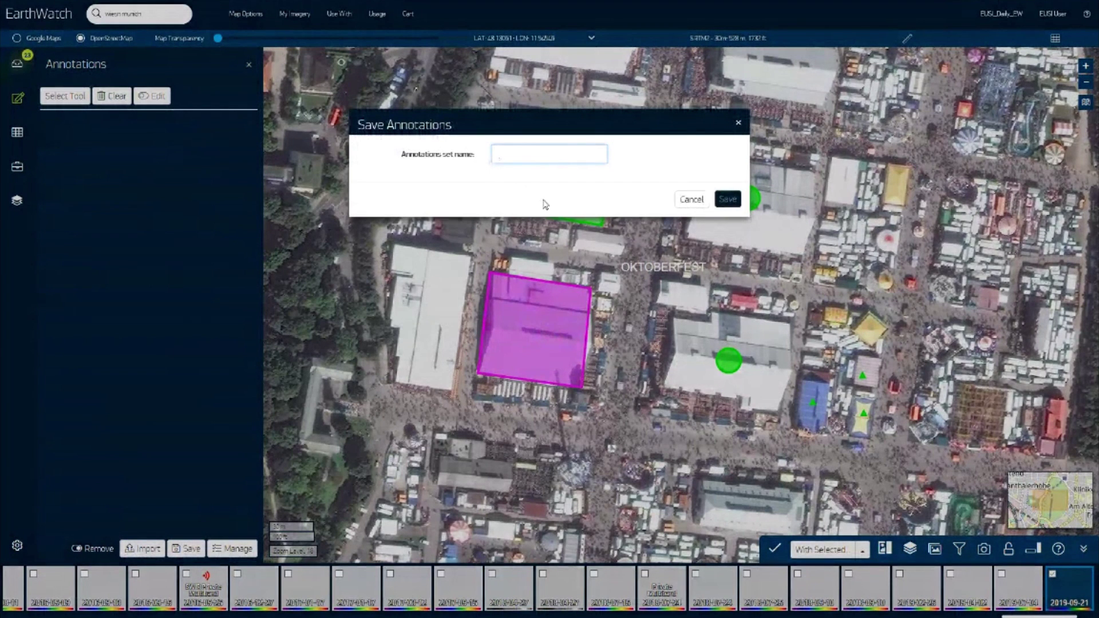
type("2")
key("BackSpace")
type("wiesn")
left_click(733, 205)
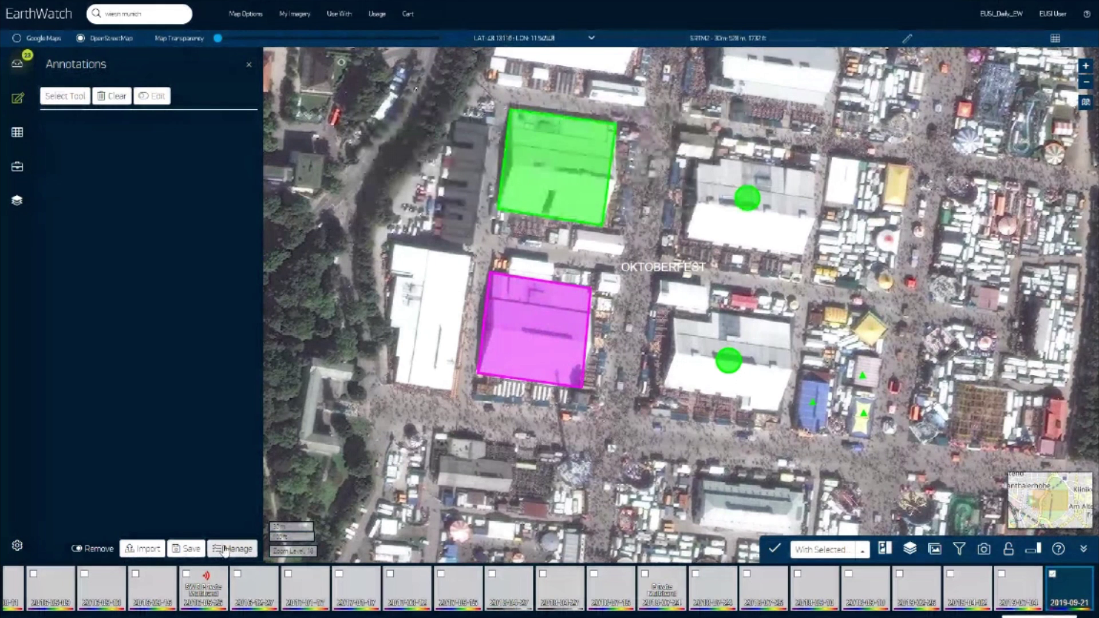
Step: Export the wiesn annotation set as KML and open the exported file
left_click(224, 549)
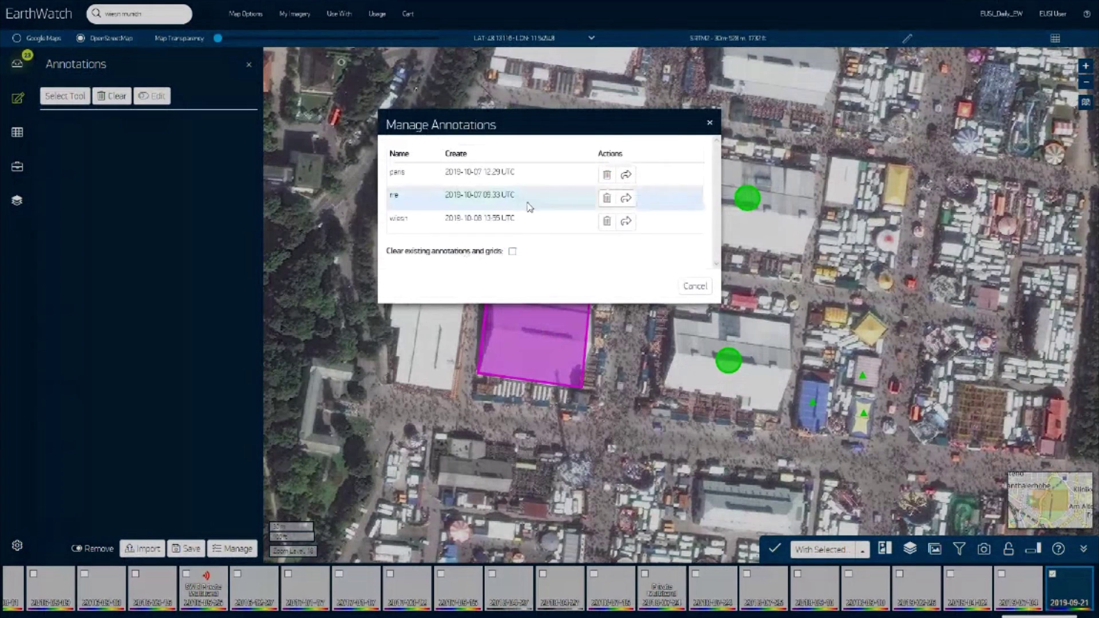
left_click(629, 225)
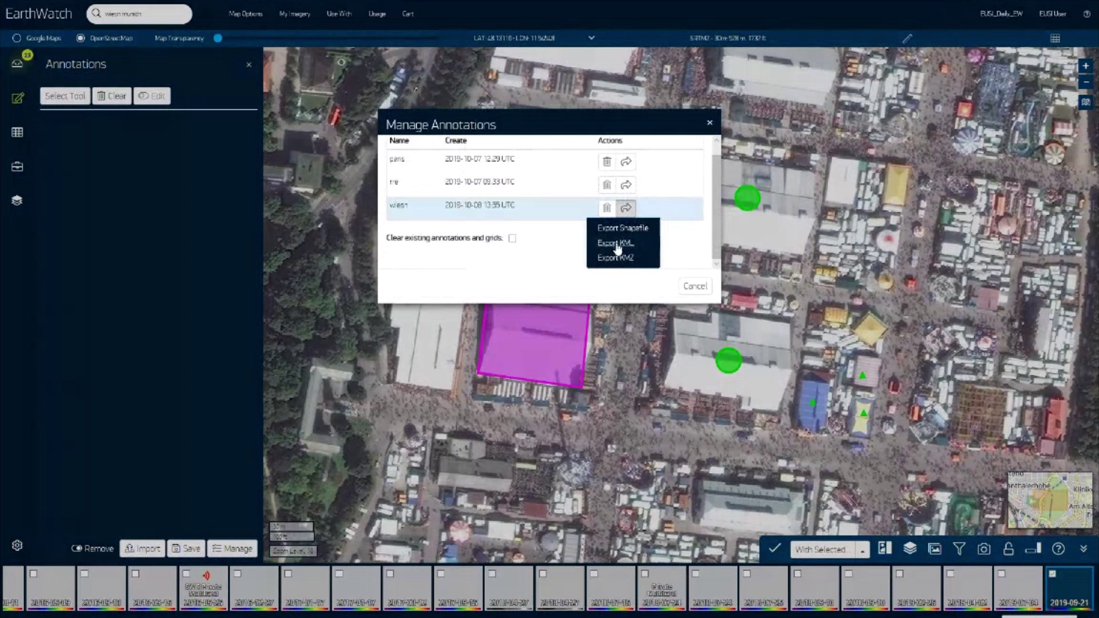
left_click(617, 244)
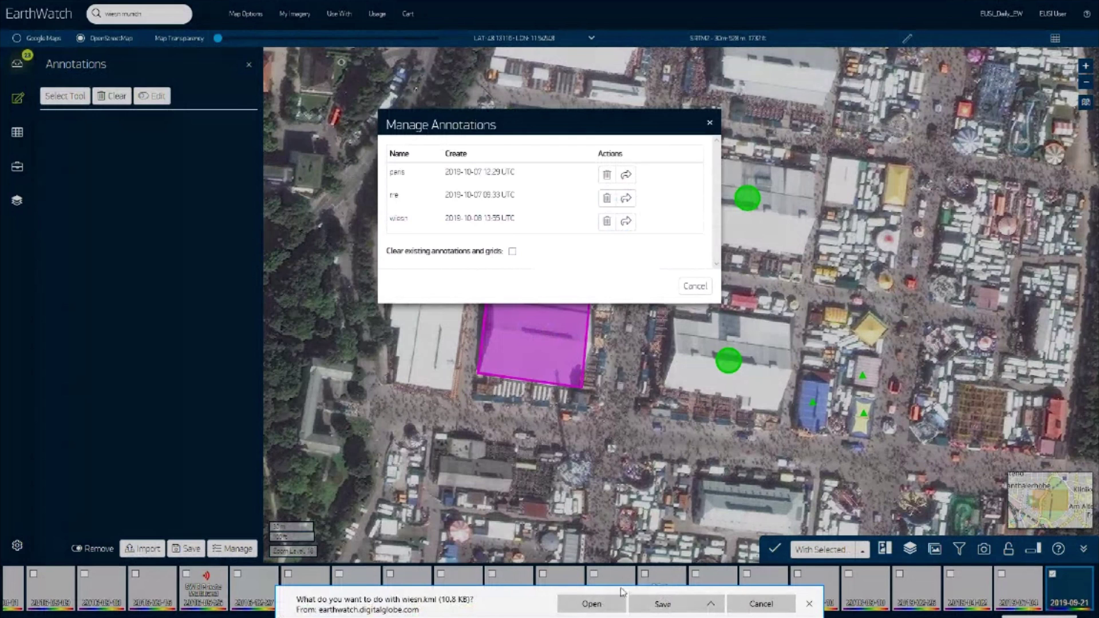
left_click(590, 607)
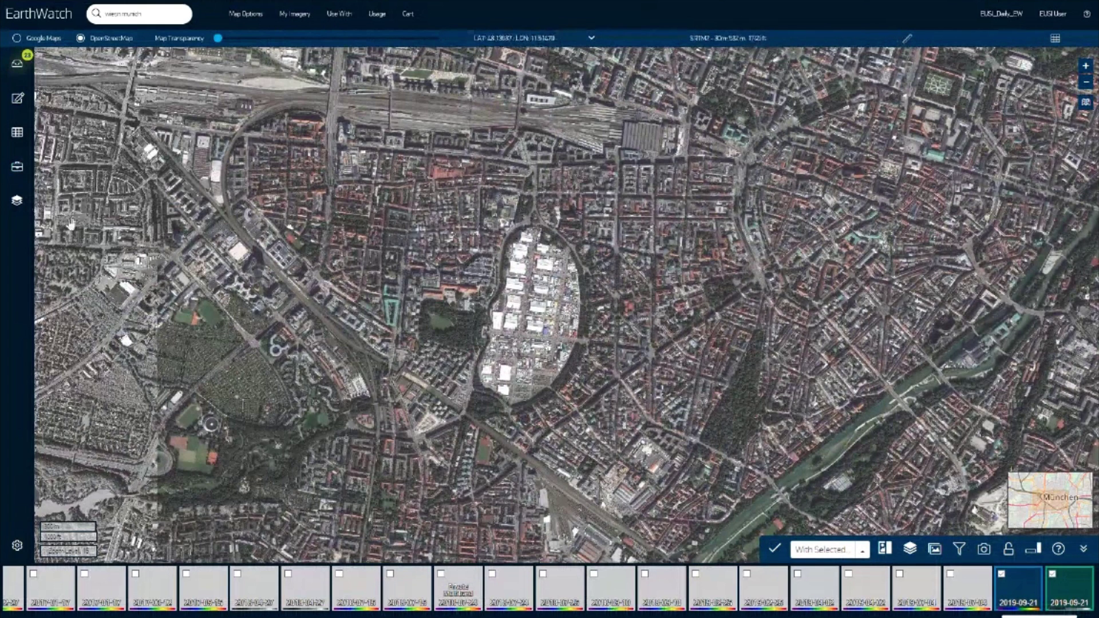
Step: Review the available service types and the WMS endpoint URL entry for a new map layer without adding one
left_click(17, 201)
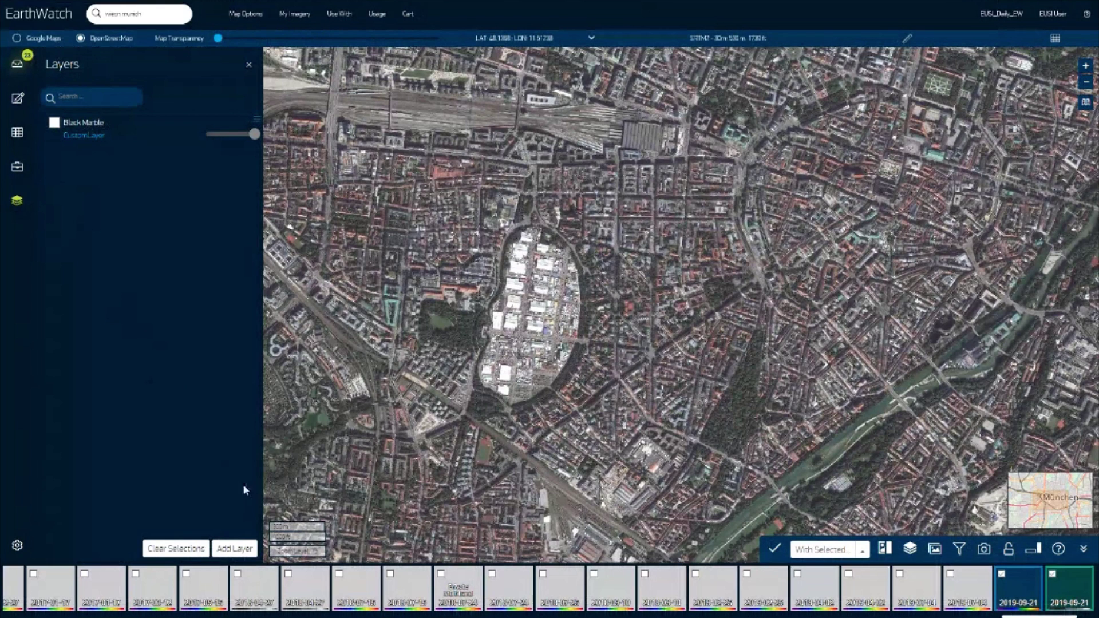
left_click(243, 551)
left_click(243, 552)
left_click(537, 165)
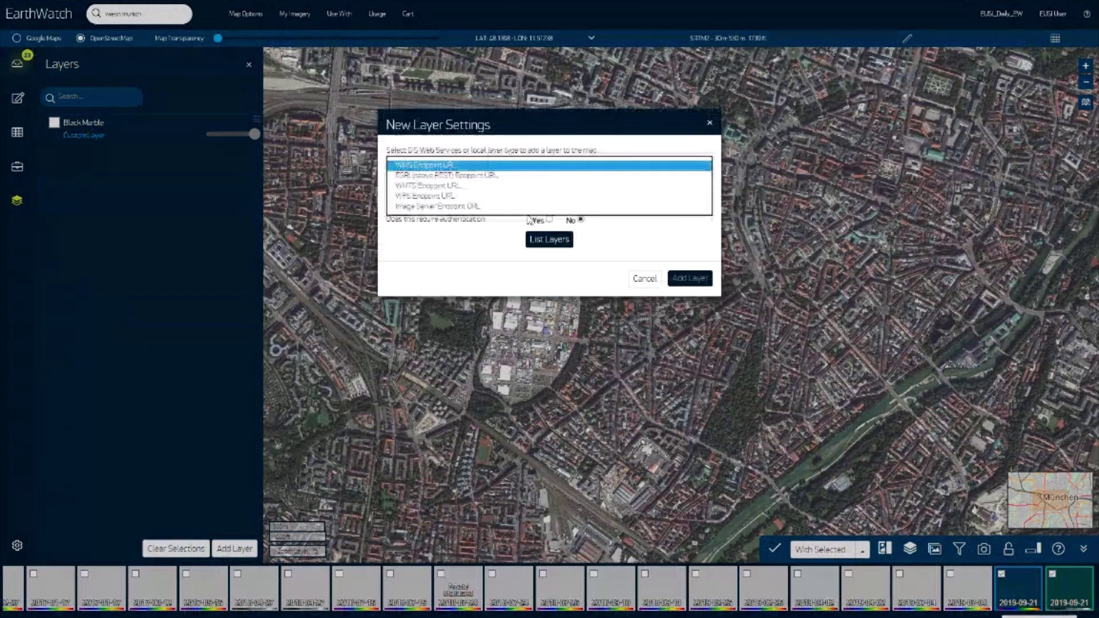
left_click(534, 166)
left_click(517, 192)
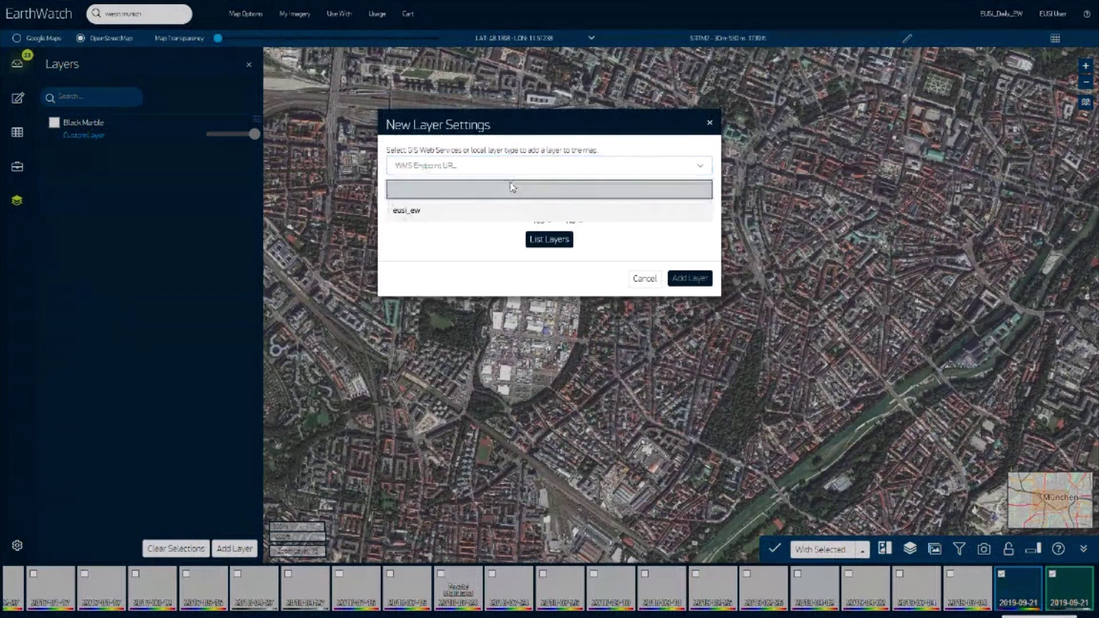
left_click(517, 186)
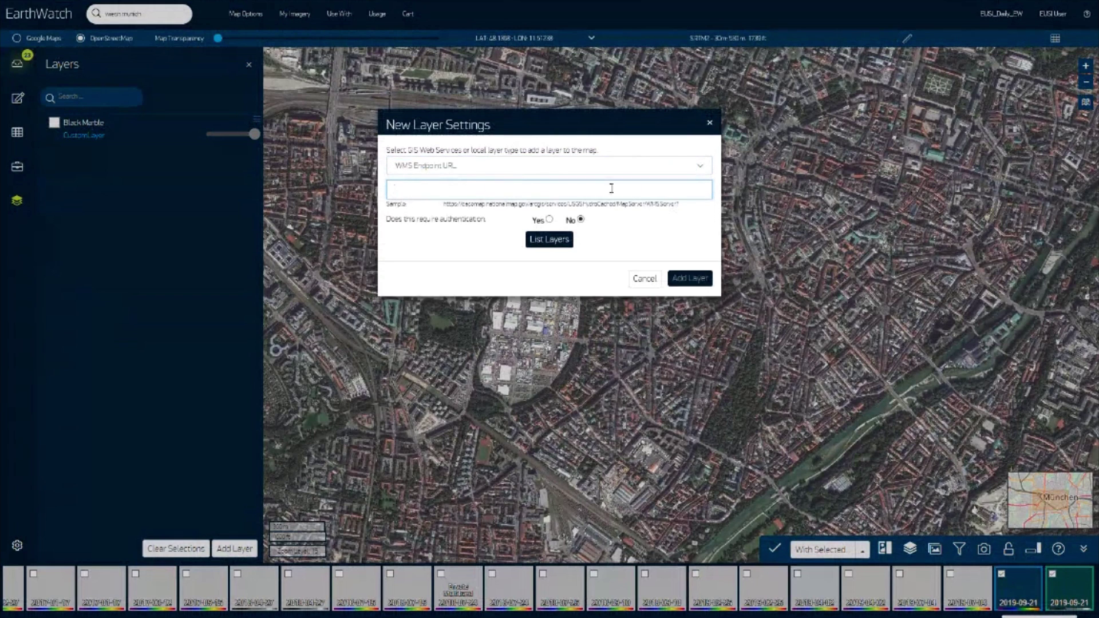
left_click(641, 281)
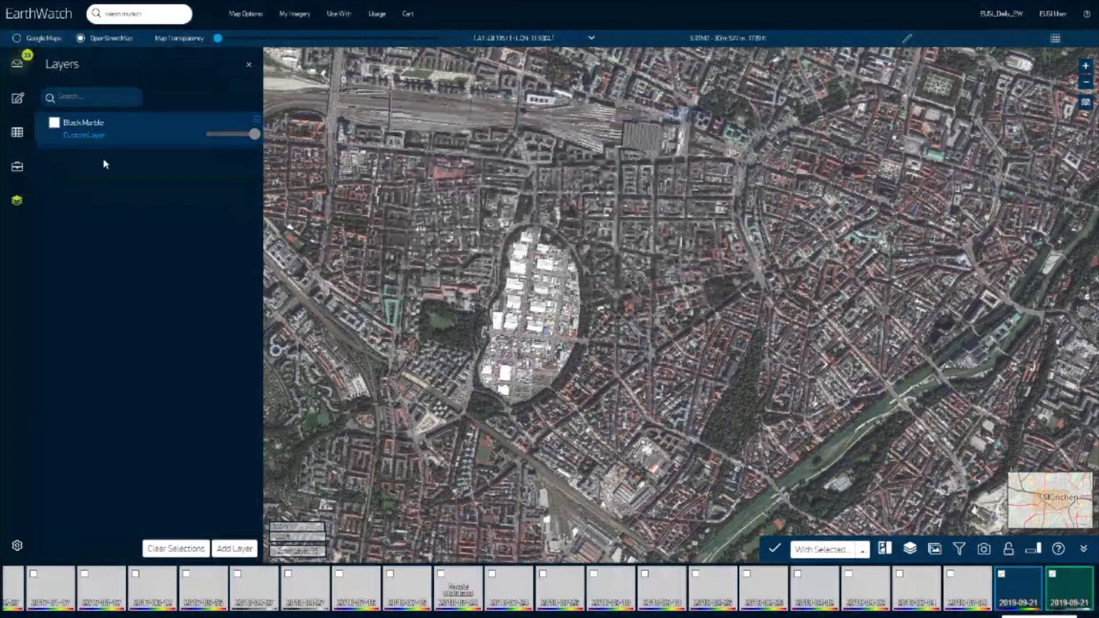
Step: Display the Black Marble custom layer at reduced opacity over northern Italy, and clear it from the map
left_click(54, 125)
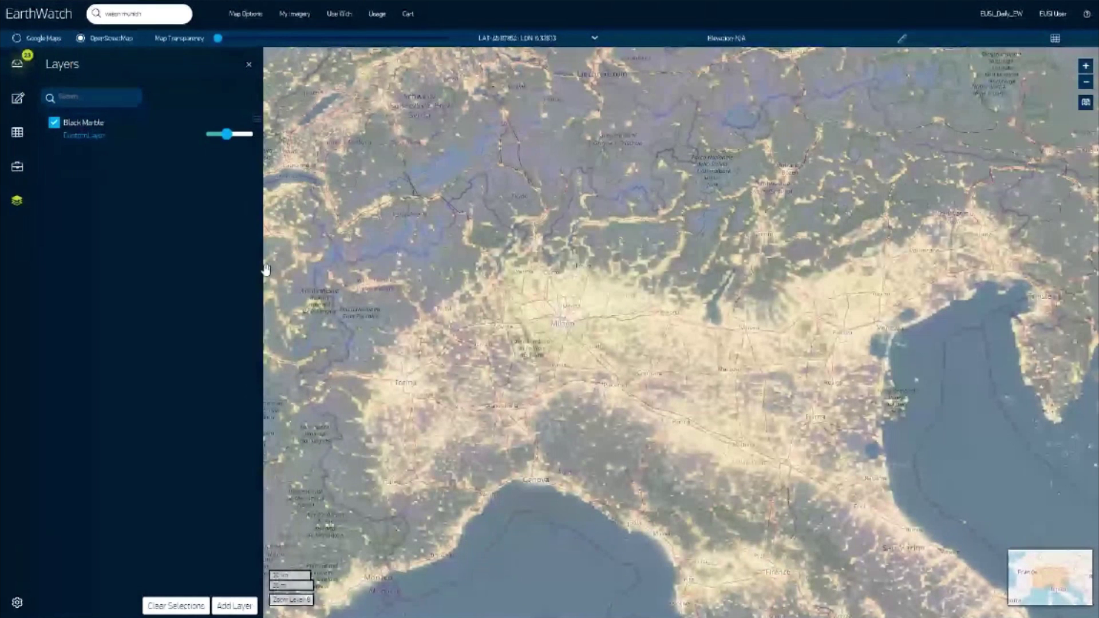
left_click(200, 601)
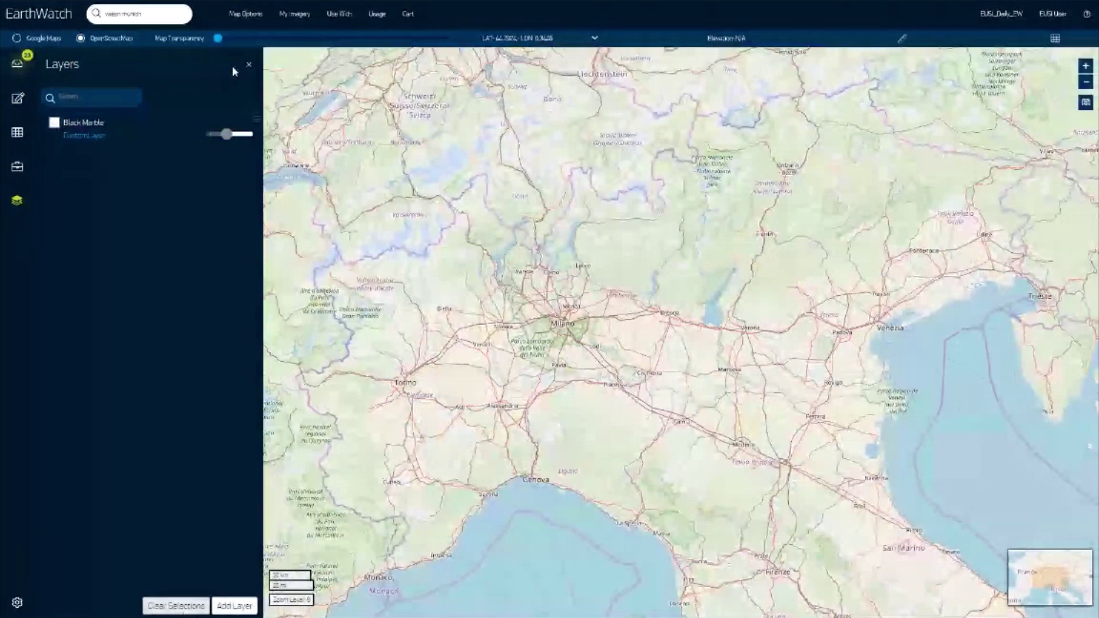
left_click(248, 65)
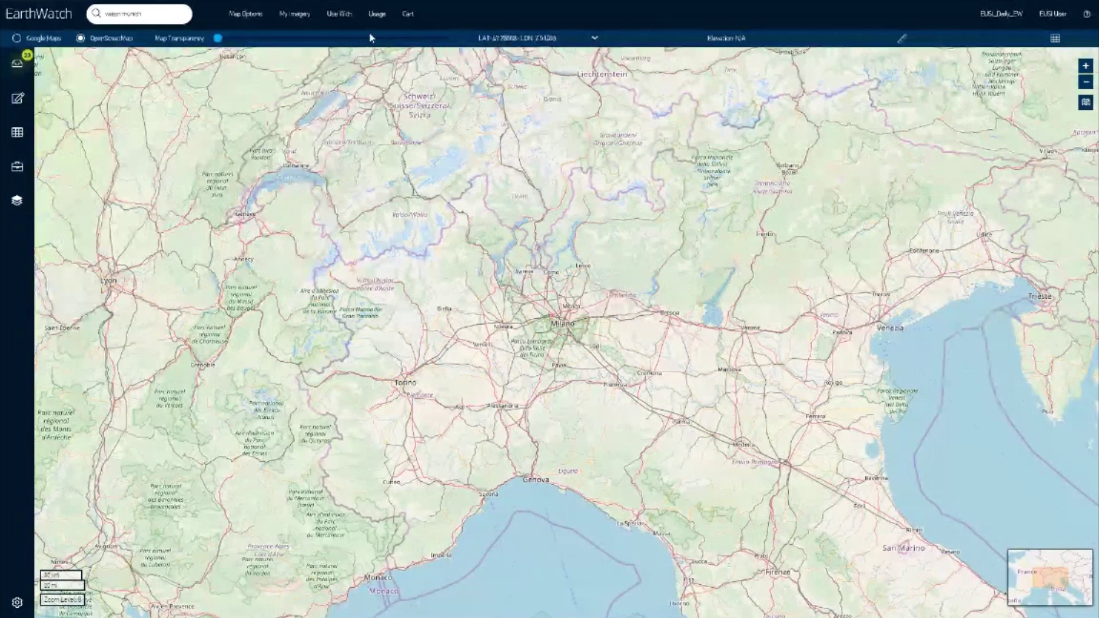
Step: View the WMS, WMTS, WFS and WCS endpoint URLs offered for third-party tools
left_click(340, 19)
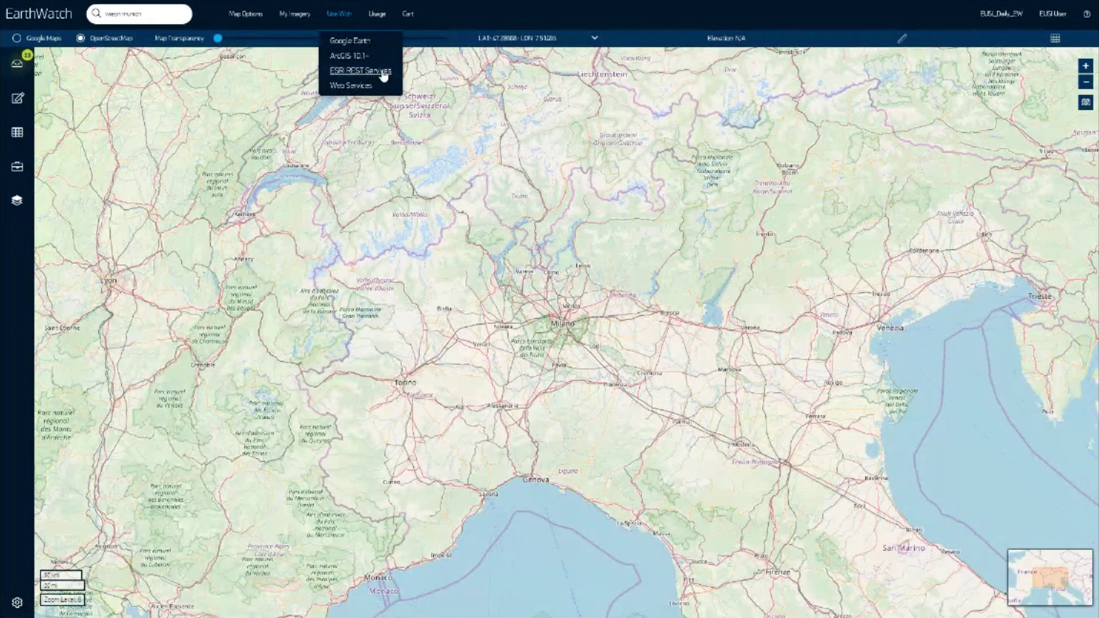
left_click(347, 86)
left_click_drag(465, 306, 438, 306)
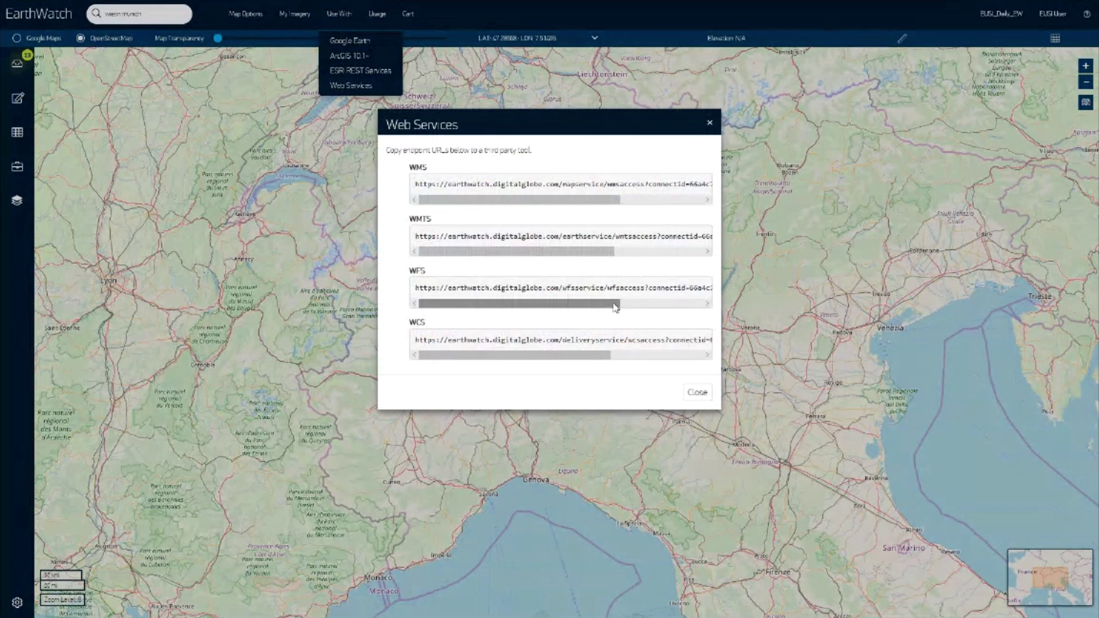
left_click(698, 393)
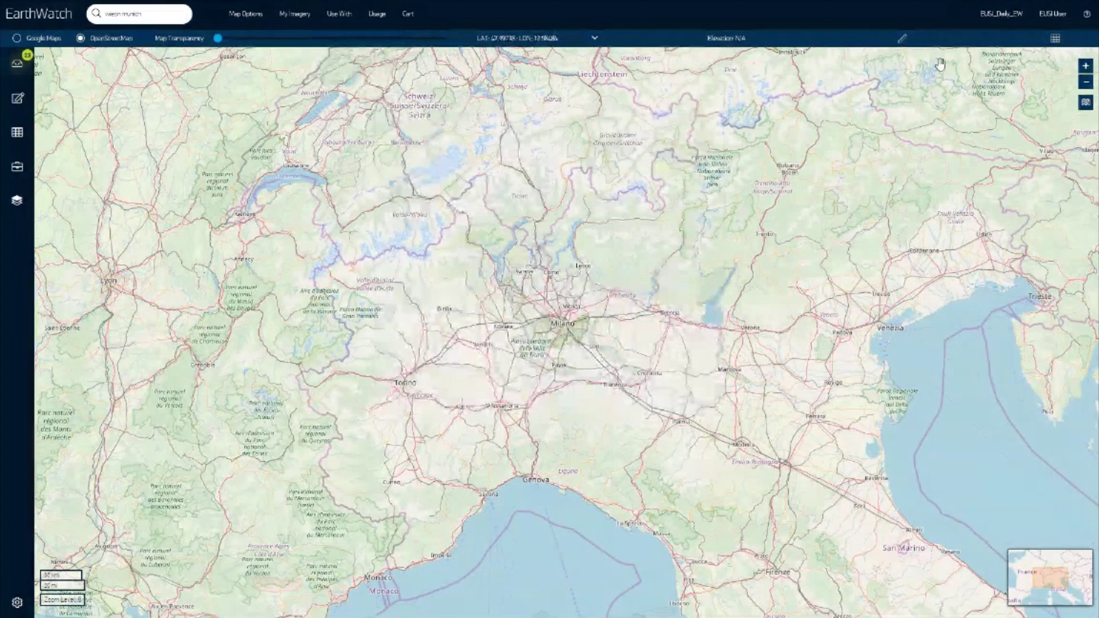
Step: Open the EarthWatch user documentation from the help resources
left_click(1086, 18)
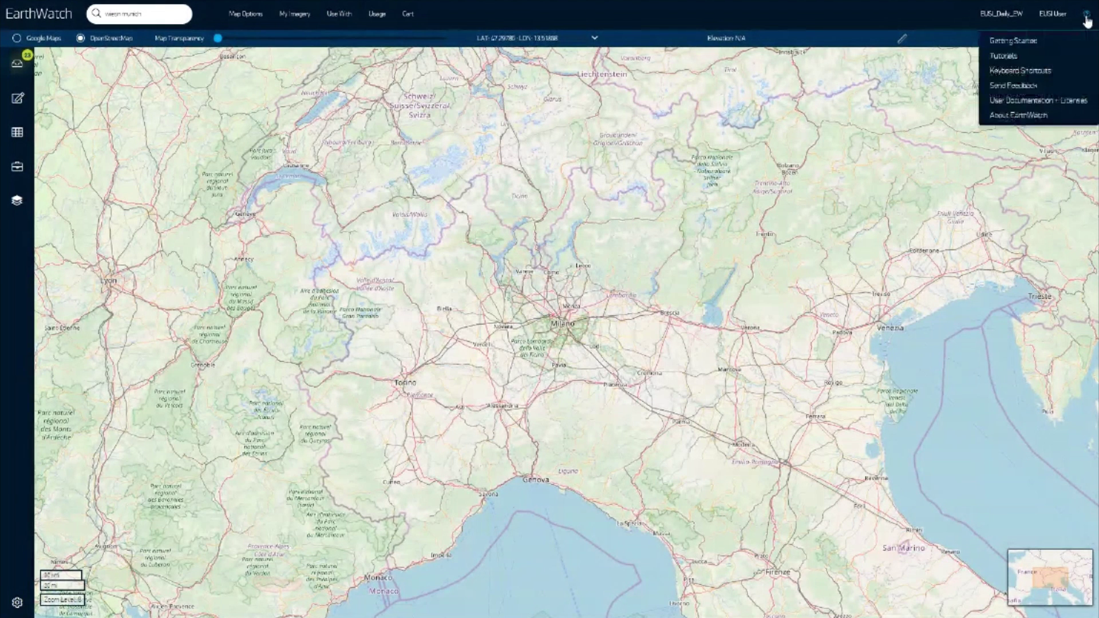
left_click(1008, 103)
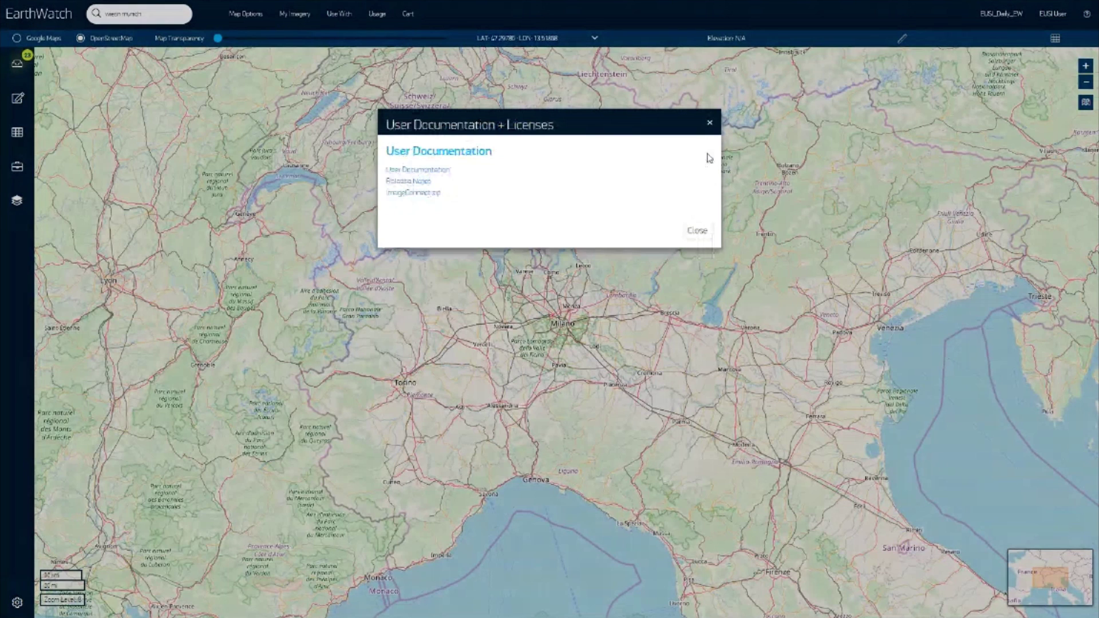
left_click(421, 170)
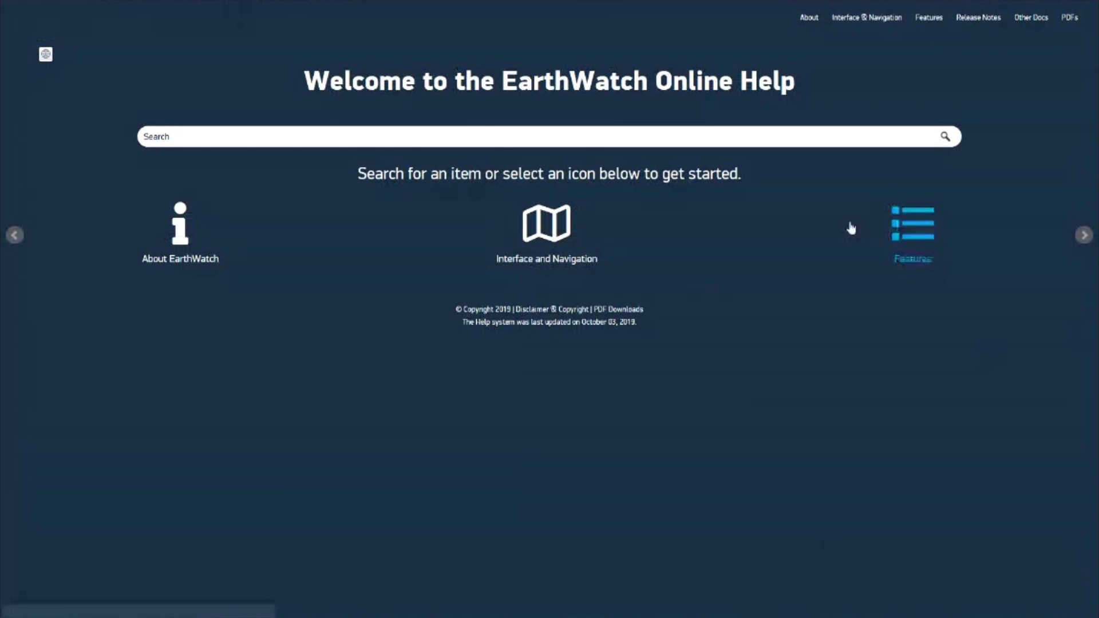
Step: Open the WMS developer guide and examine the Common Query Language example for filtering layers by acquisition date
mouse_move(1028, 19)
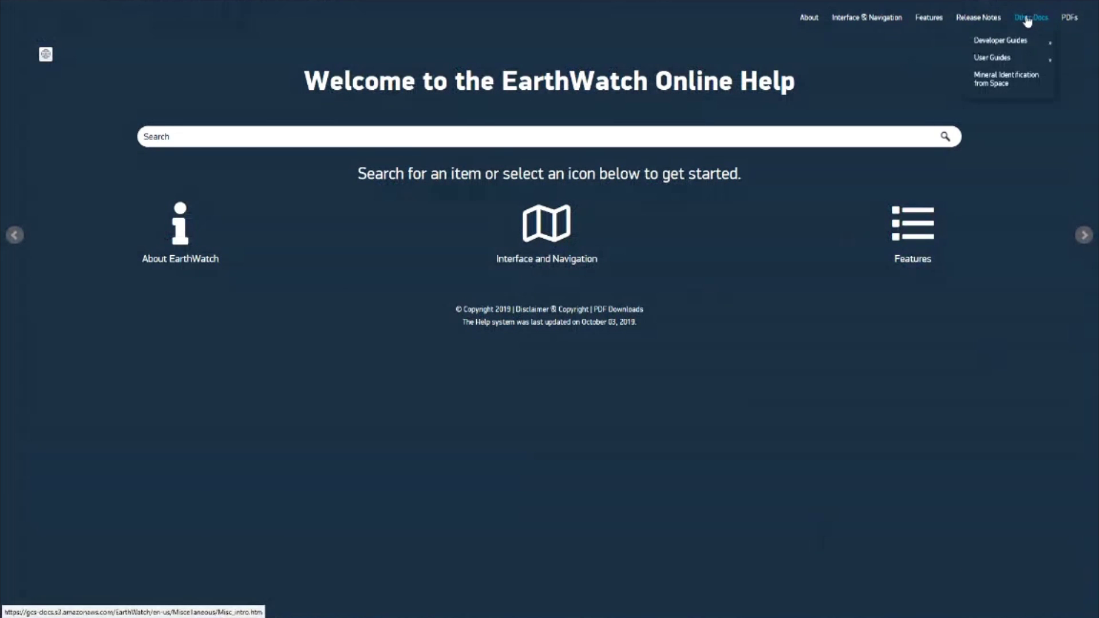
mouse_move(997, 46)
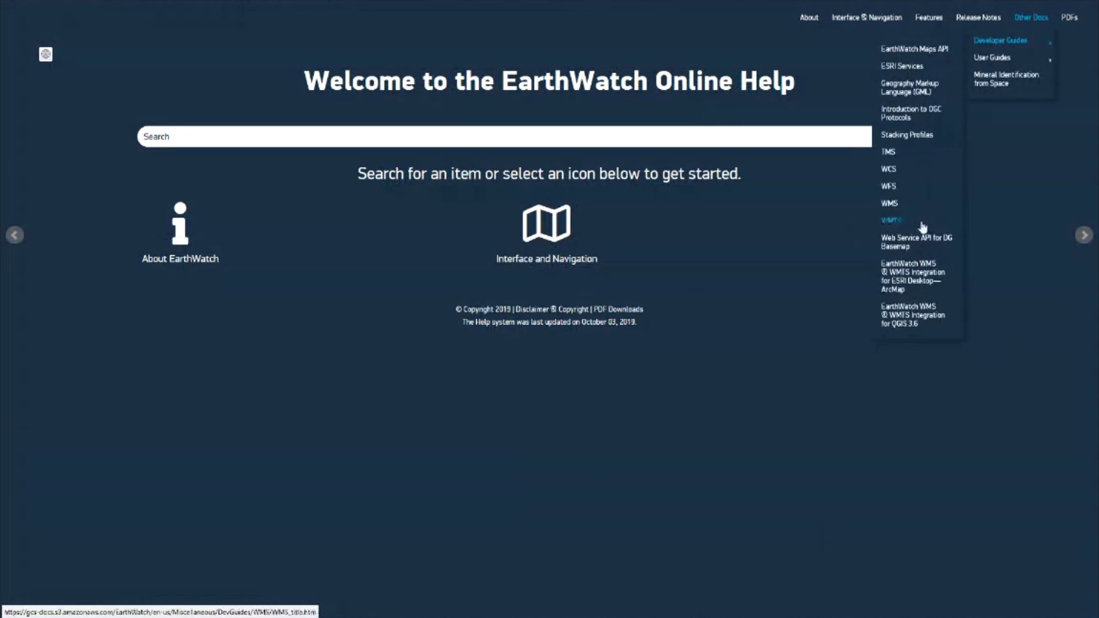
left_click(890, 205)
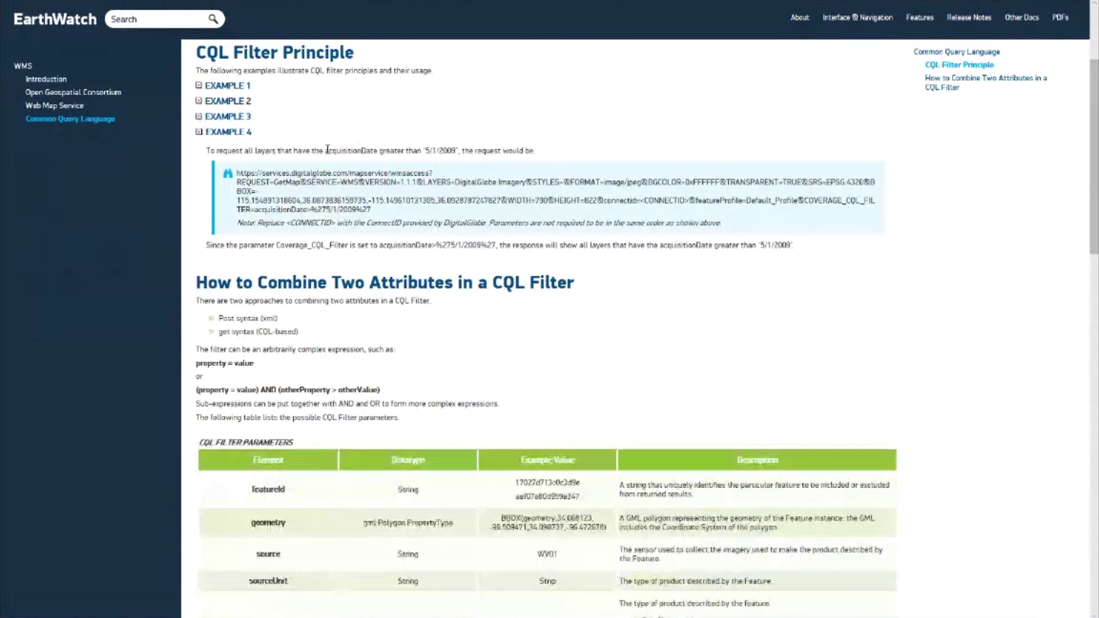
left_click_drag(327, 149, 429, 150)
left_click(441, 152)
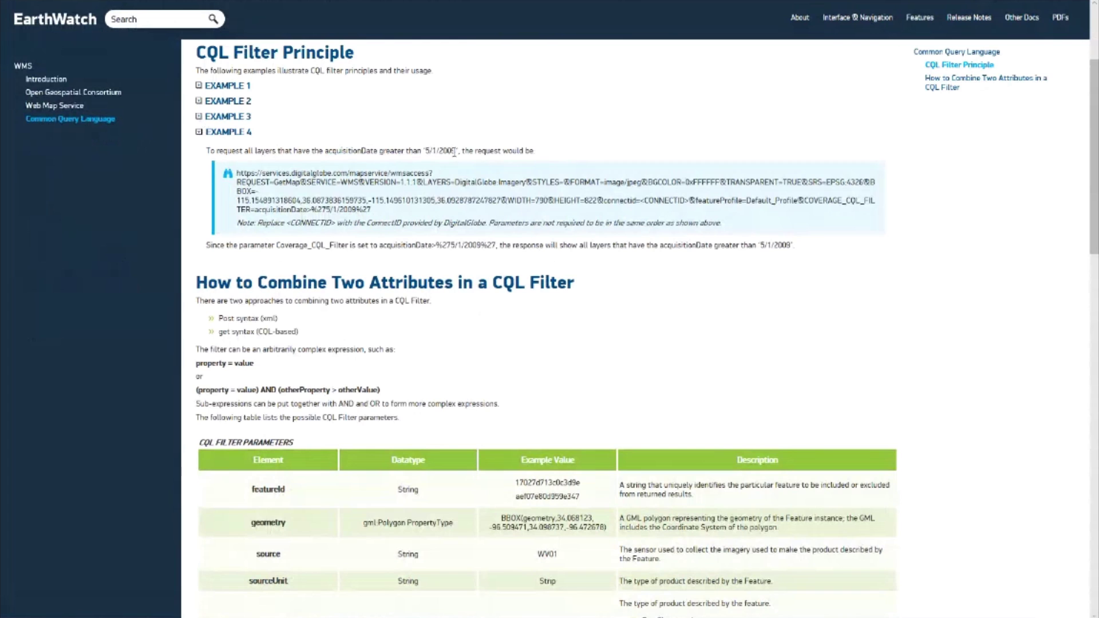